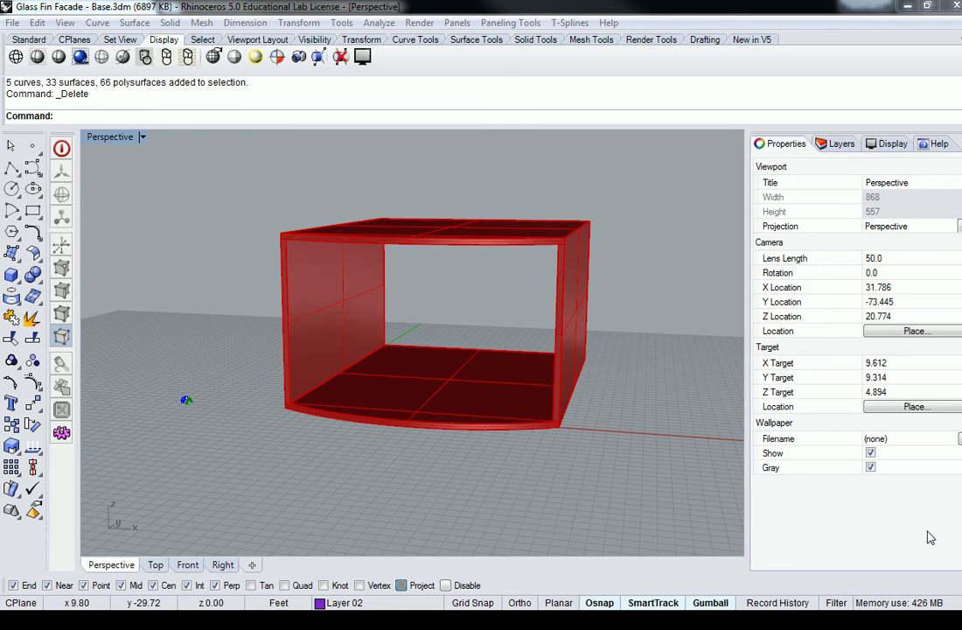
Step: Orbit and pan around the red box, trying out picks of its curved top and bottom edges
{"action": "scroll", "coordinate": [612, 409], "scroll_direction": "down", "scroll_amount": 5}
{"action": "right_click_drag", "start_coordinate": [613, 408], "coordinate": [567, 404], "text": "shift"}
{"action": "scroll", "coordinate": [393, 432], "scroll_direction": "up", "scroll_amount": 5}
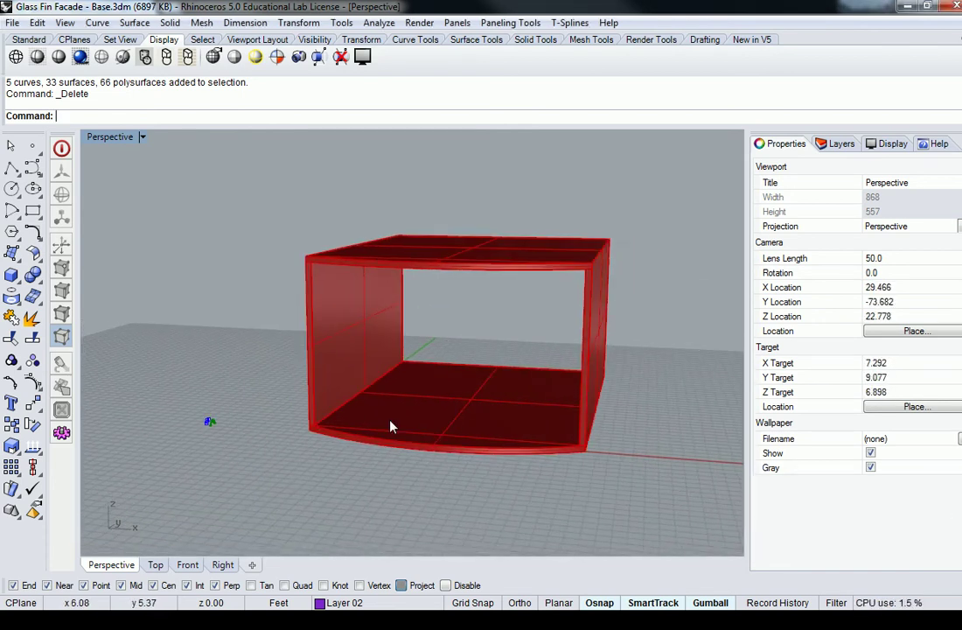
{"action": "right_click_drag", "start_coordinate": [478, 367], "coordinate": [502, 363]}
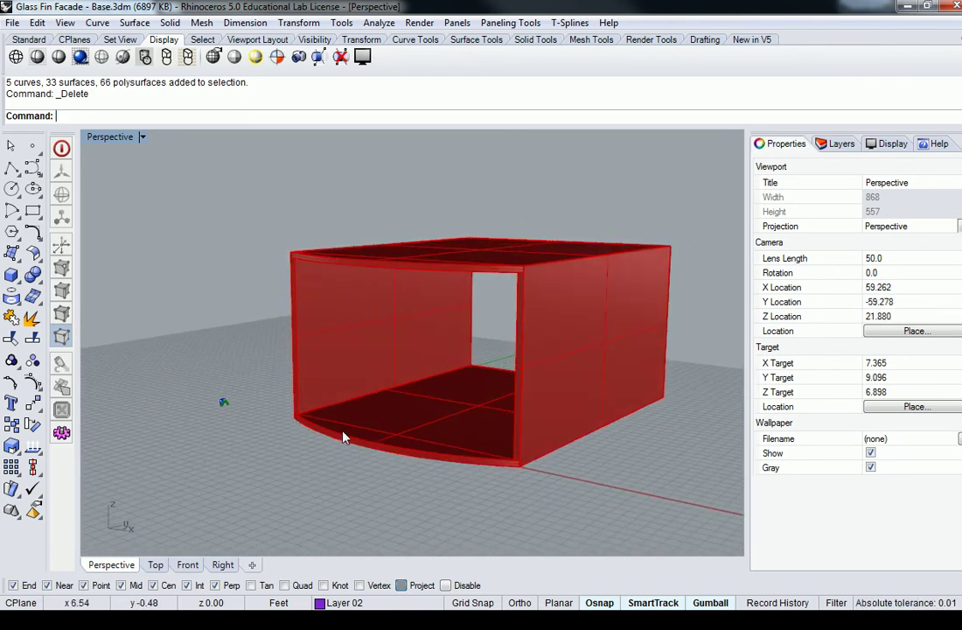
{"action": "scroll", "coordinate": [411, 455], "scroll_direction": "up", "scroll_amount": 3}
{"action": "left_click", "coordinate": [411, 454]}
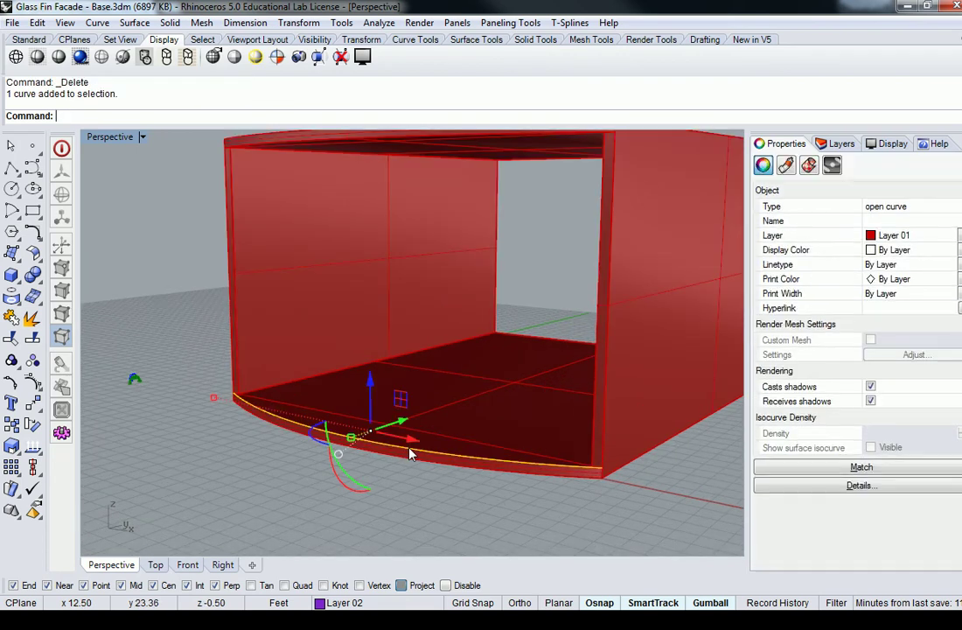
{"action": "right_click_drag", "start_coordinate": [411, 454], "coordinate": [382, 204]}
{"action": "left_click", "coordinate": [382, 203]}
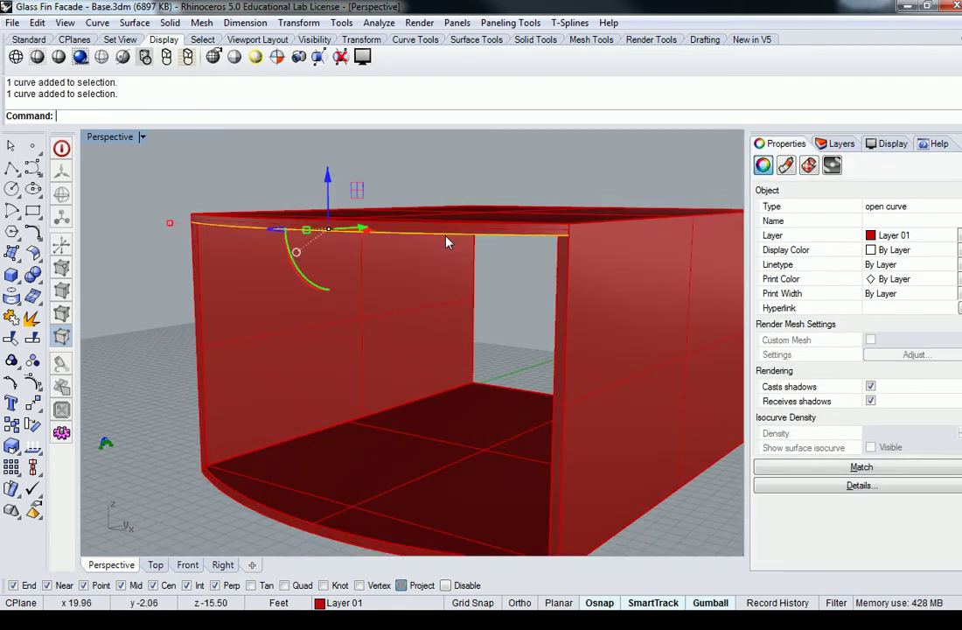
{"action": "right_click_drag", "start_coordinate": [465, 315], "coordinate": [530, 378]}
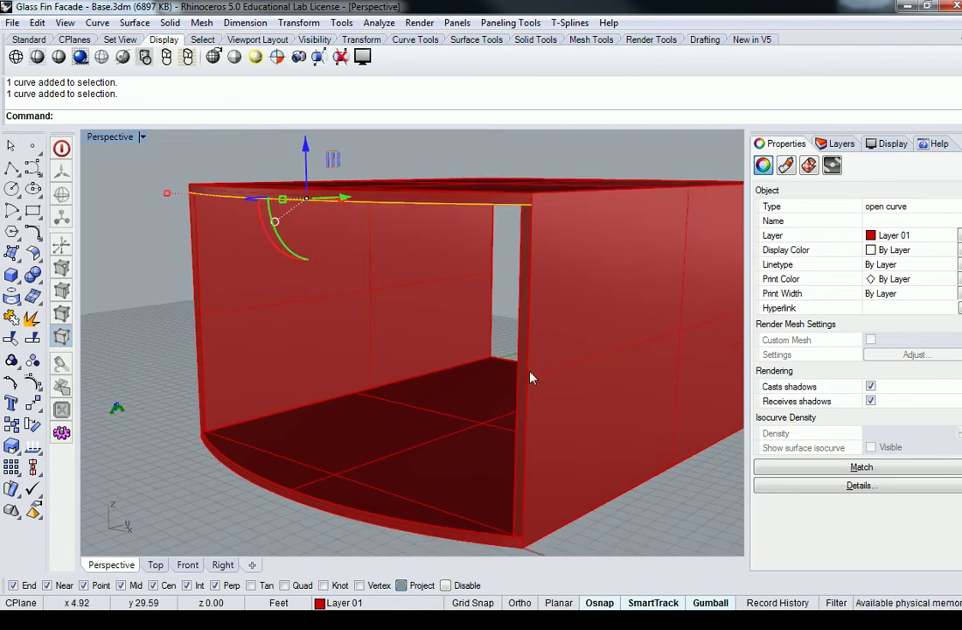
{"action": "left_click", "coordinate": [528, 379]}
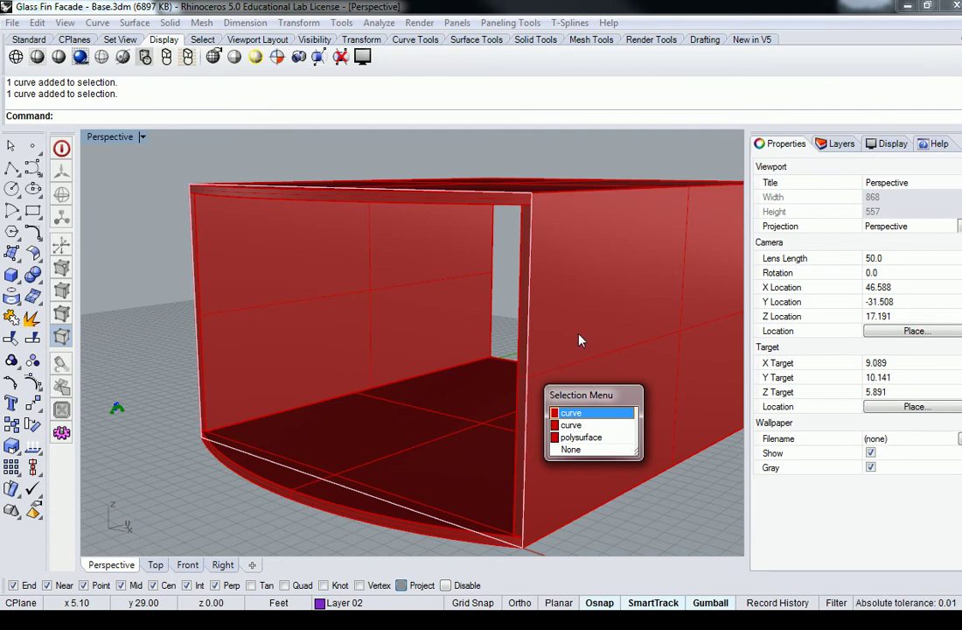
{"action": "key", "text": "Escape"}
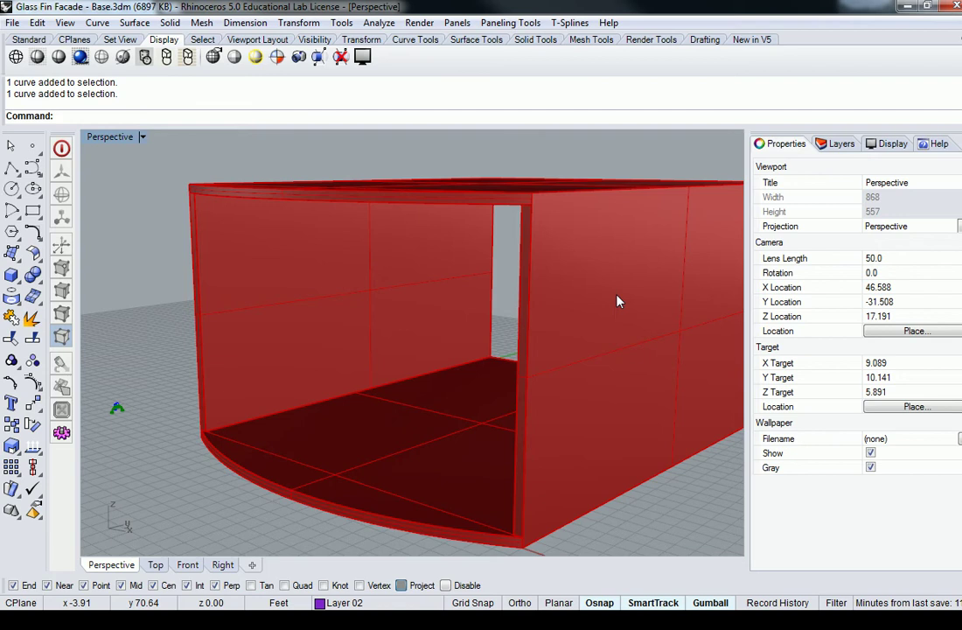
{"action": "right_click_drag", "start_coordinate": [623, 273], "coordinate": [549, 273], "text": "shift"}
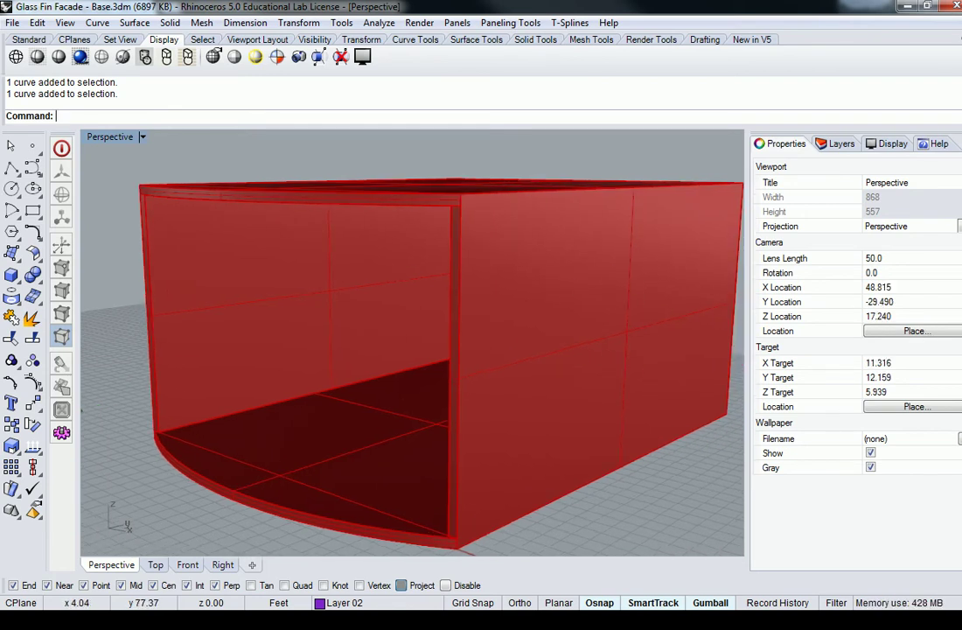
Step: Inspect the finished reference model's glass box, then its plan view along the curved fin
{"action": "key", "text": "alt+Tab"}
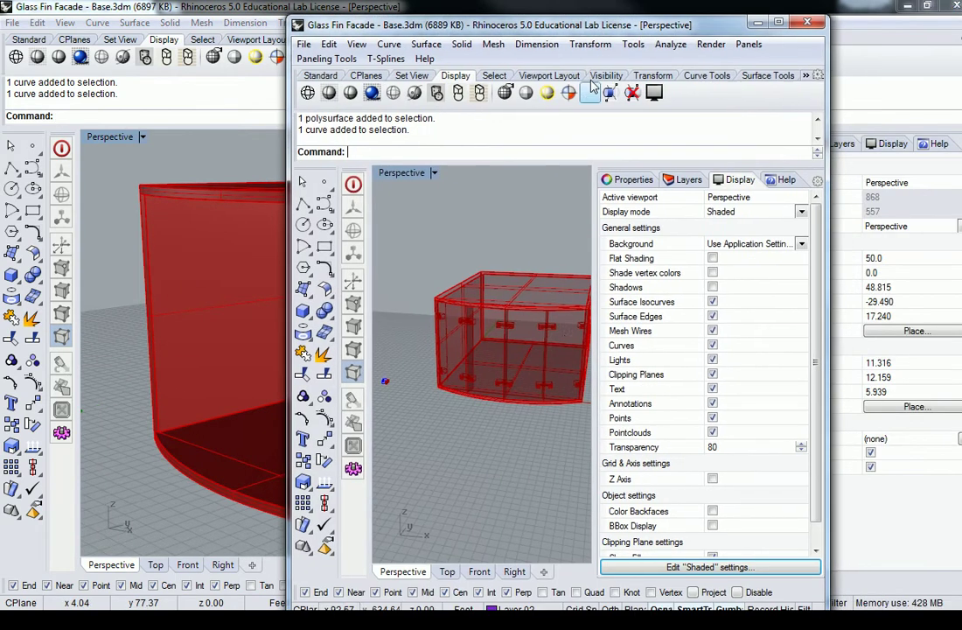
{"action": "scroll", "coordinate": [532, 393], "scroll_direction": "up", "scroll_amount": 5}
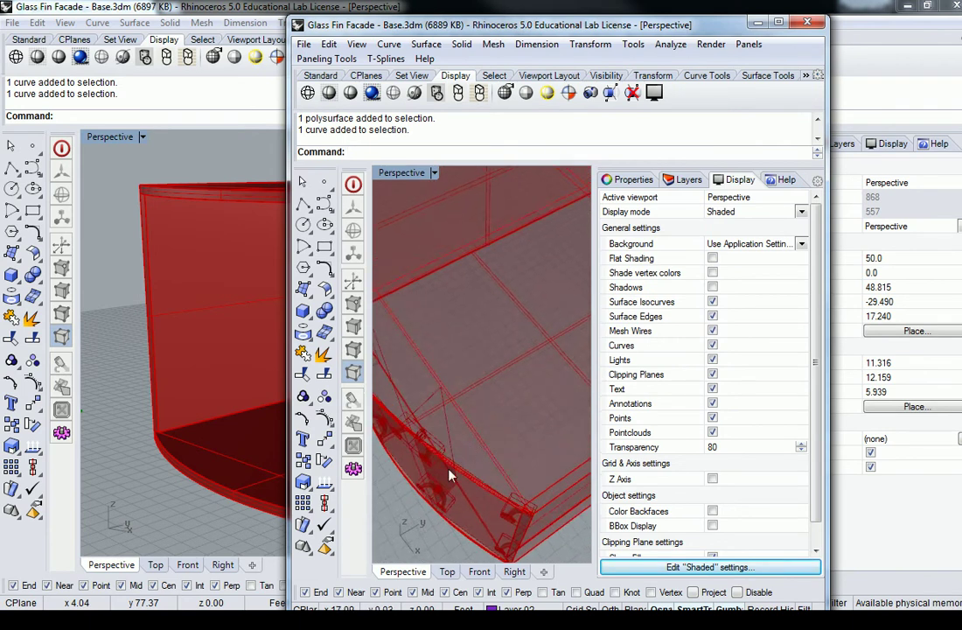
{"action": "scroll", "coordinate": [523, 381], "scroll_direction": "down", "scroll_amount": 5}
{"action": "right_click_drag", "start_coordinate": [492, 350], "coordinate": [520, 348]}
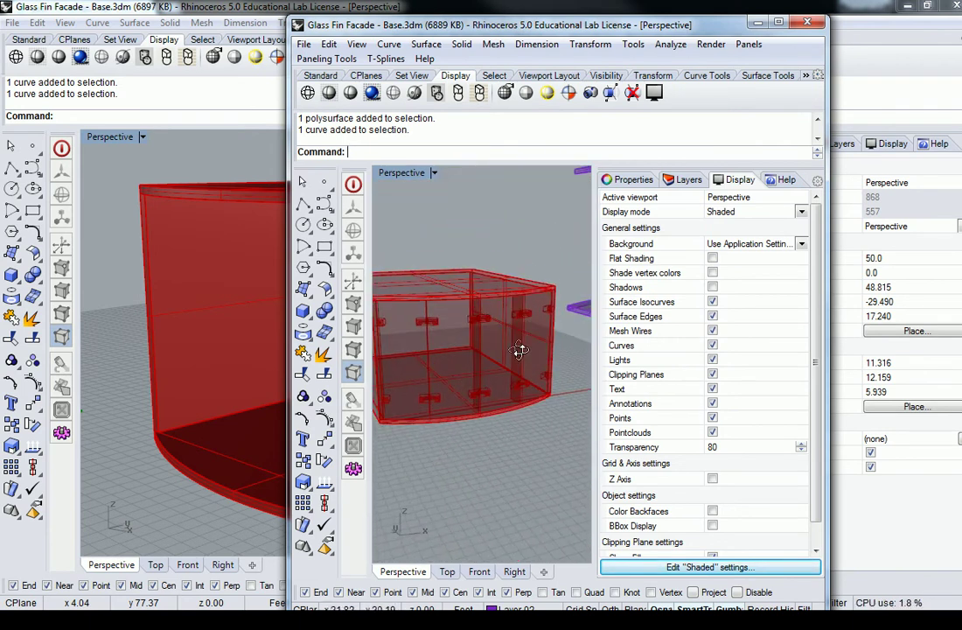
{"action": "double_click", "coordinate": [395, 174]}
{"action": "double_click", "coordinate": [388, 173]}
{"action": "scroll", "coordinate": [496, 337], "scroll_direction": "down", "scroll_amount": 3}
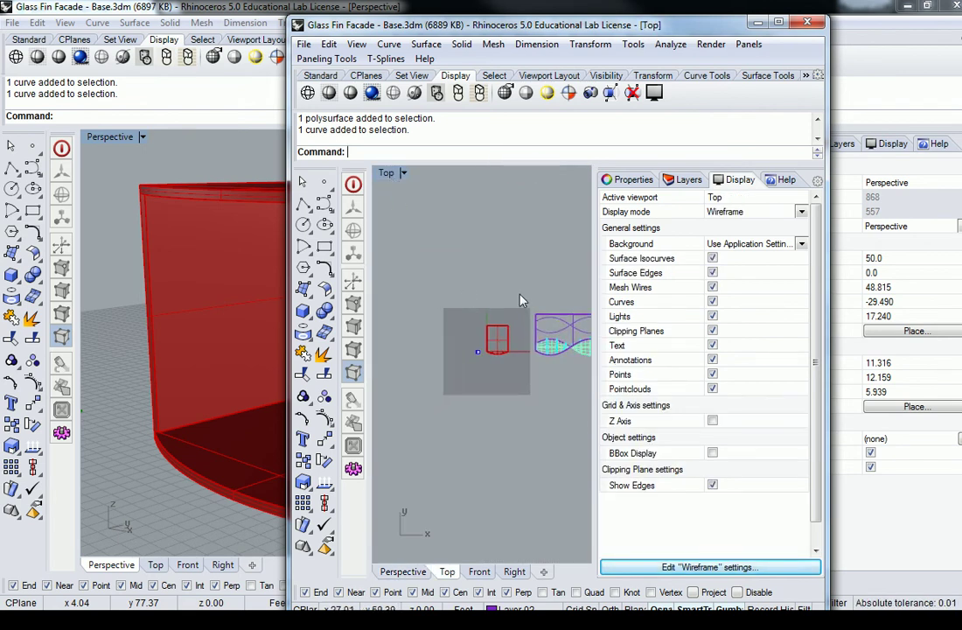
{"action": "scroll", "coordinate": [516, 317], "scroll_direction": "up", "scroll_amount": 4}
{"action": "scroll", "coordinate": [516, 317], "scroll_direction": "up", "scroll_amount": 5}
{"action": "mouse_move", "coordinate": [399, 300]}
{"action": "right_mouse_down"}
{"action": "mouse_move", "coordinate": [432, 306]}
{"action": "mouse_move", "coordinate": [439, 358]}
{"action": "right_mouse_up"}
{"action": "scroll", "coordinate": [446, 363], "scroll_direction": "down", "scroll_amount": 2}
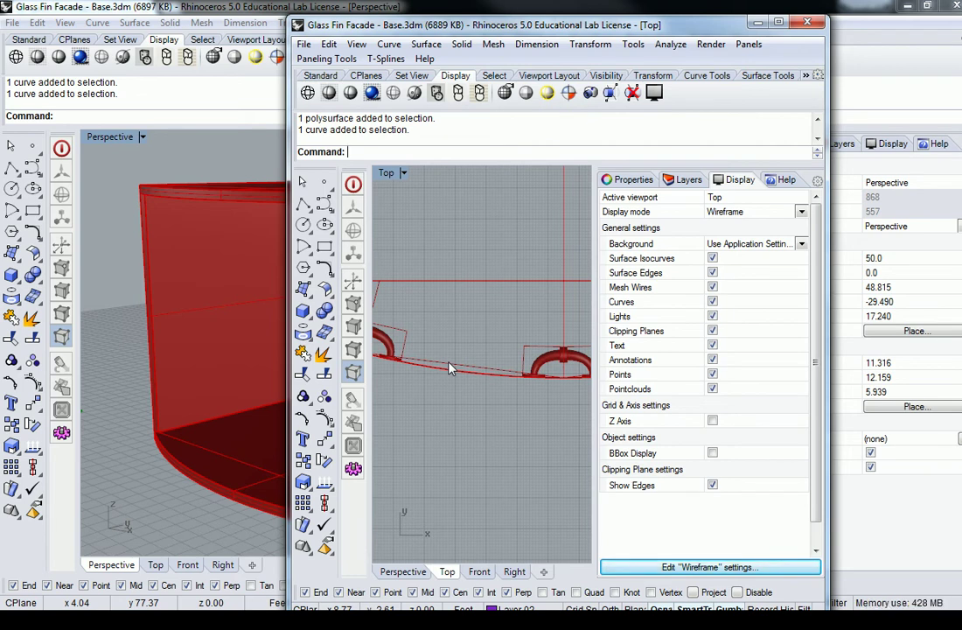
{"action": "scroll", "coordinate": [451, 365], "scroll_direction": "up", "scroll_amount": 5}
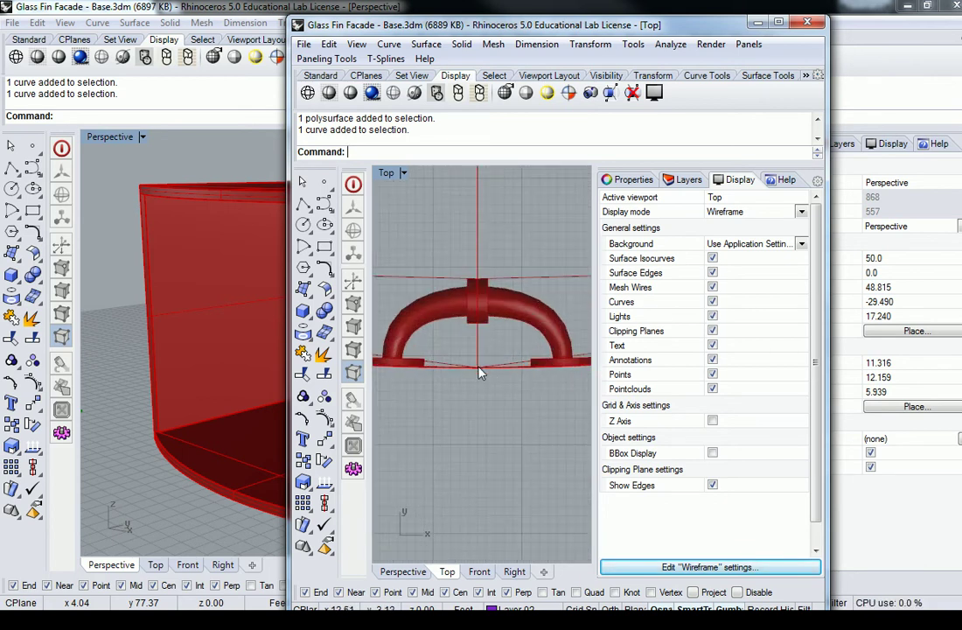
Step: Return to the working model and orbit around the red box
{"action": "left_click", "coordinate": [179, 272]}
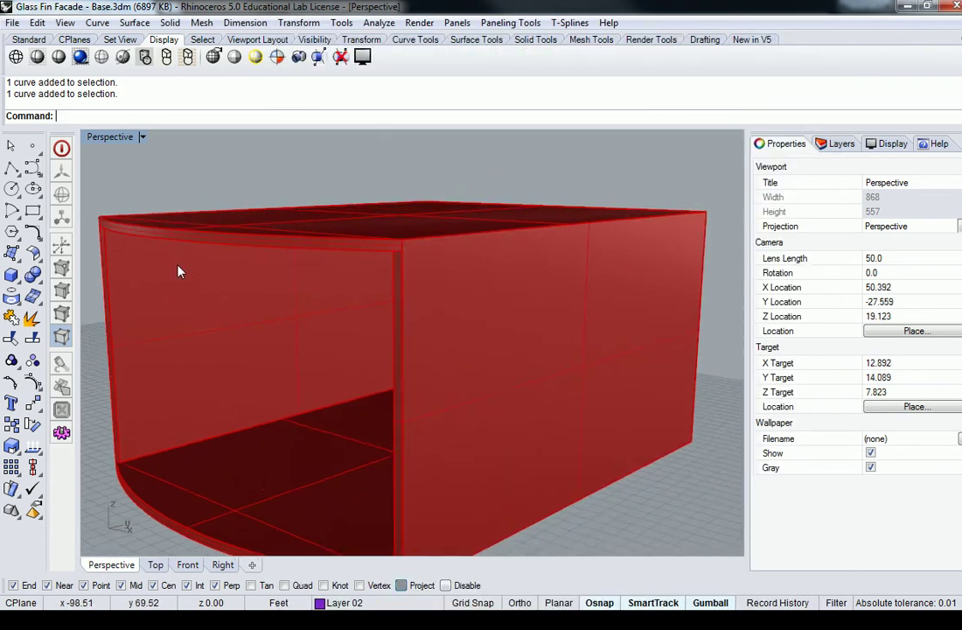
{"action": "right_click_drag", "start_coordinate": [179, 272], "coordinate": [353, 312]}
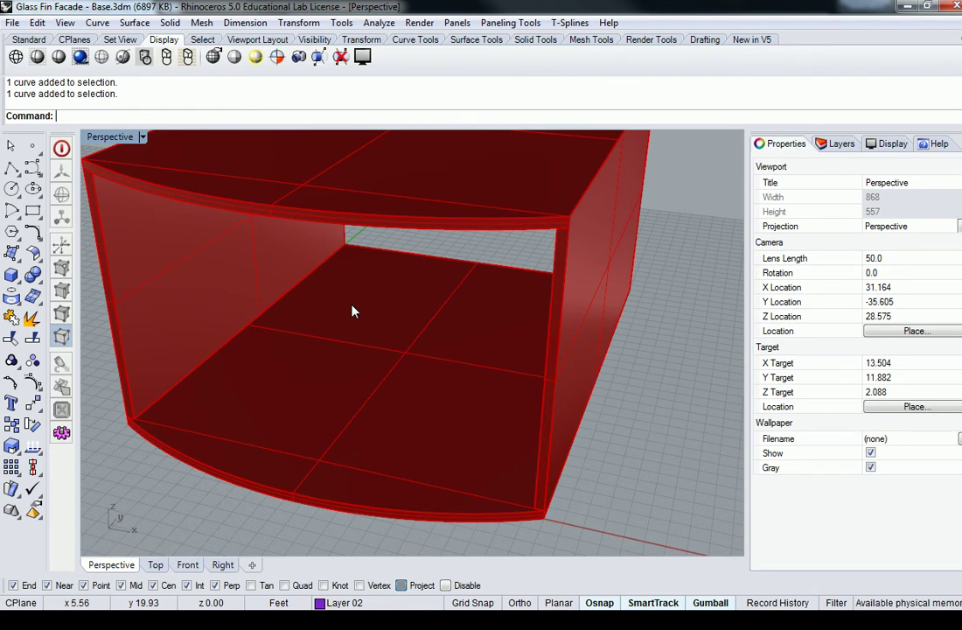
{"action": "right_click_drag", "start_coordinate": [608, 337], "coordinate": [586, 323]}
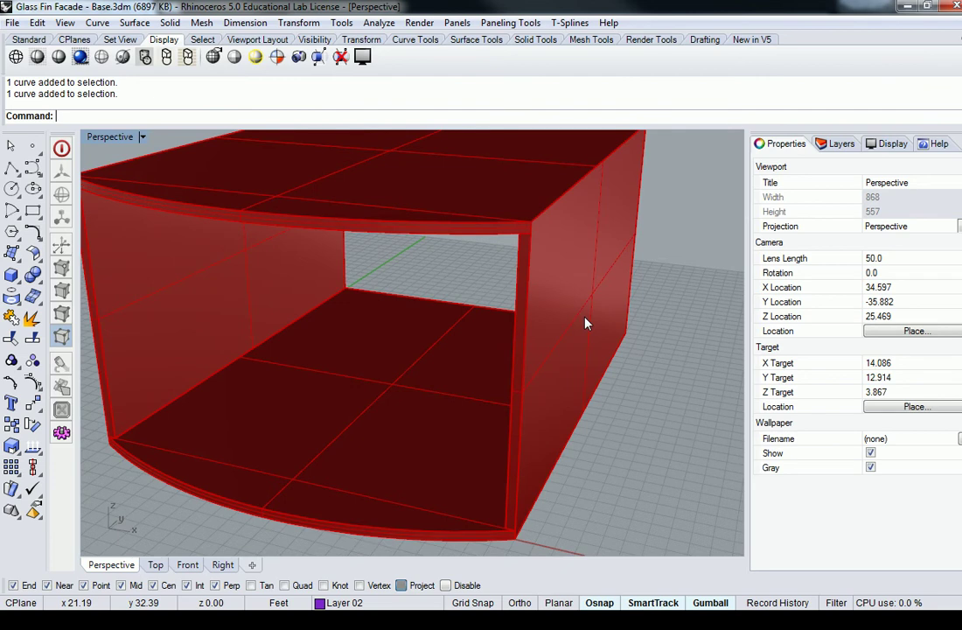
{"action": "scroll", "coordinate": [577, 326], "scroll_direction": "down", "scroll_amount": 5}
{"action": "scroll", "coordinate": [576, 333], "scroll_direction": "up", "scroll_amount": 4}
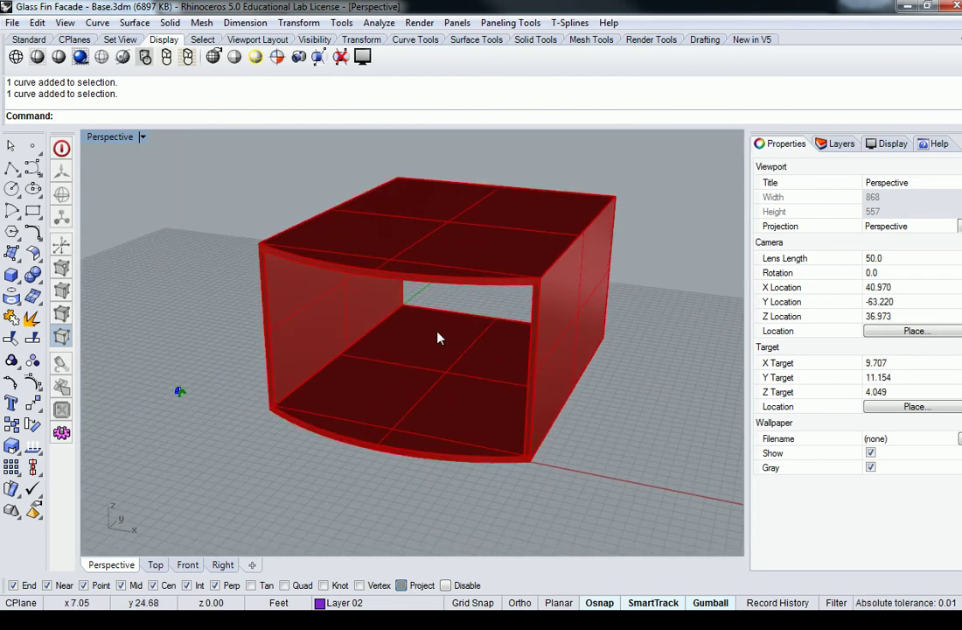
{"action": "scroll", "coordinate": [402, 320], "scroll_direction": "down", "scroll_amount": 4}
{"action": "mouse_move", "coordinate": [415, 317]}
{"action": "right_mouse_down", "text": "shift"}
{"action": "mouse_move", "coordinate": [369, 317]}
{"action": "mouse_move", "coordinate": [430, 325]}
{"action": "right_mouse_up", "text": "shift"}
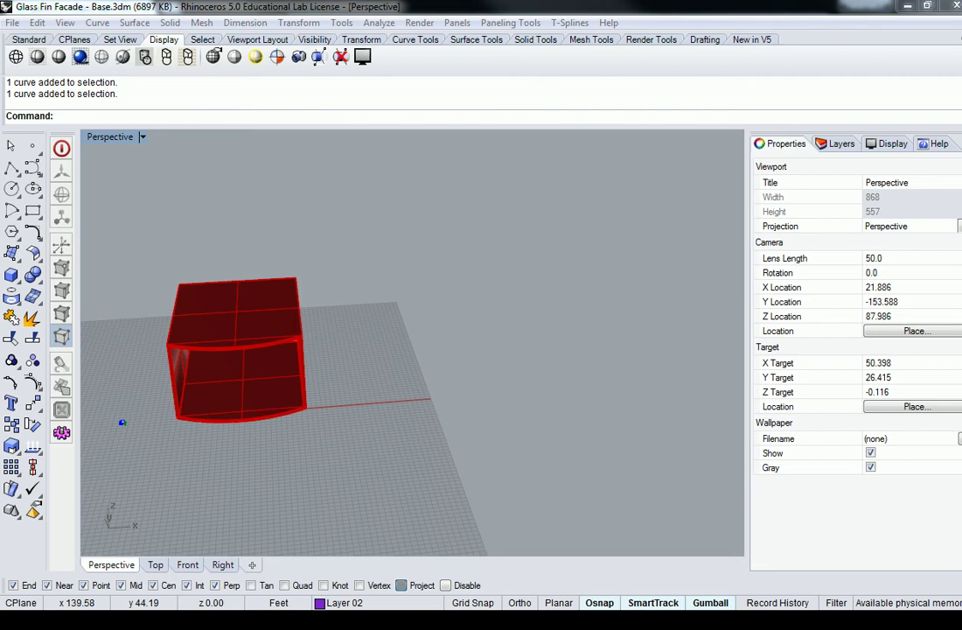
{"action": "scroll", "coordinate": [516, 344], "scroll_direction": "down", "scroll_amount": 3}
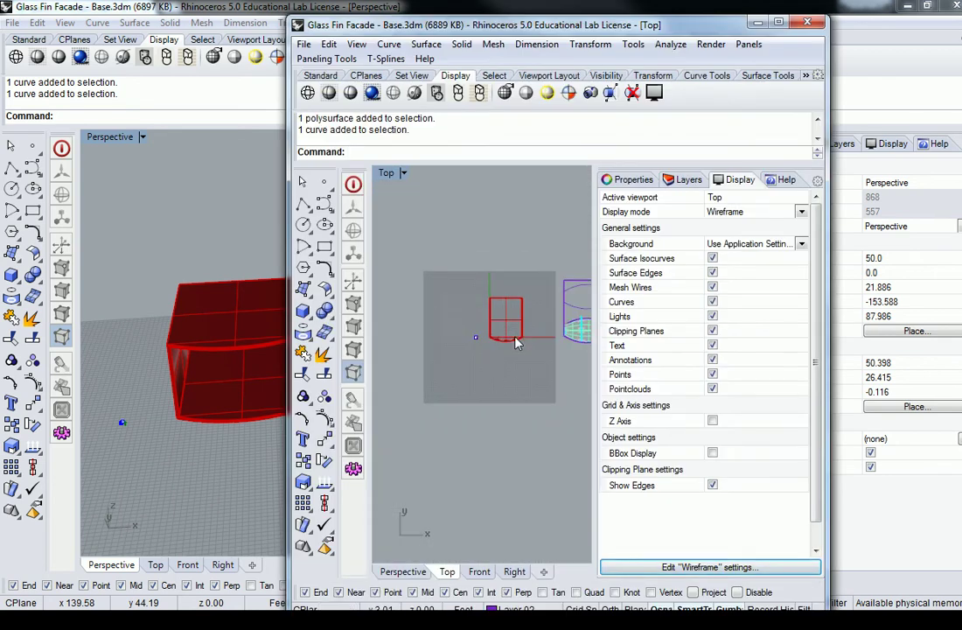
{"action": "scroll", "coordinate": [516, 344], "scroll_direction": "up", "scroll_amount": 10}
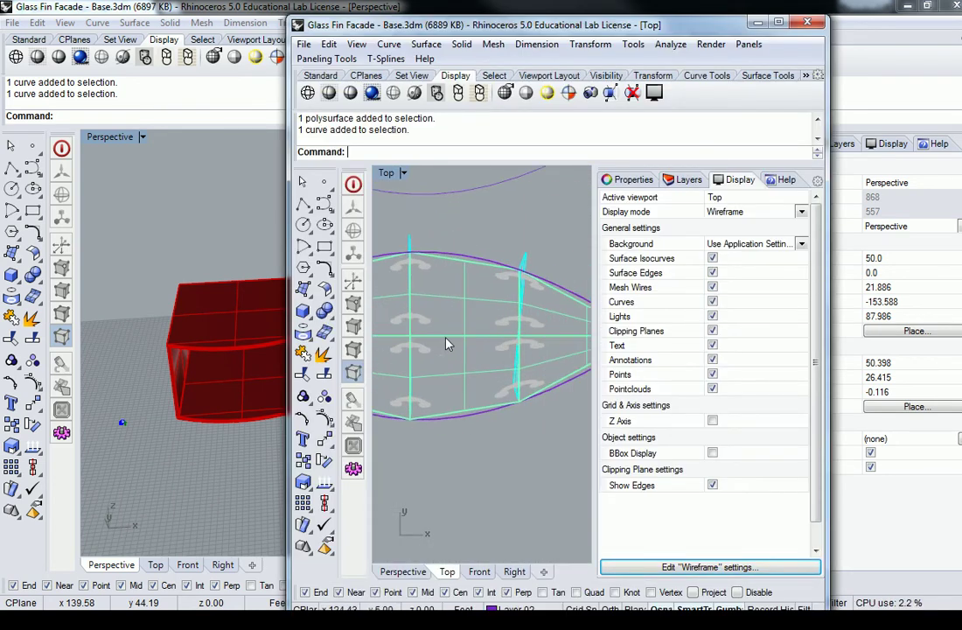
{"action": "scroll", "coordinate": [446, 344], "scroll_direction": "up", "scroll_amount": 4}
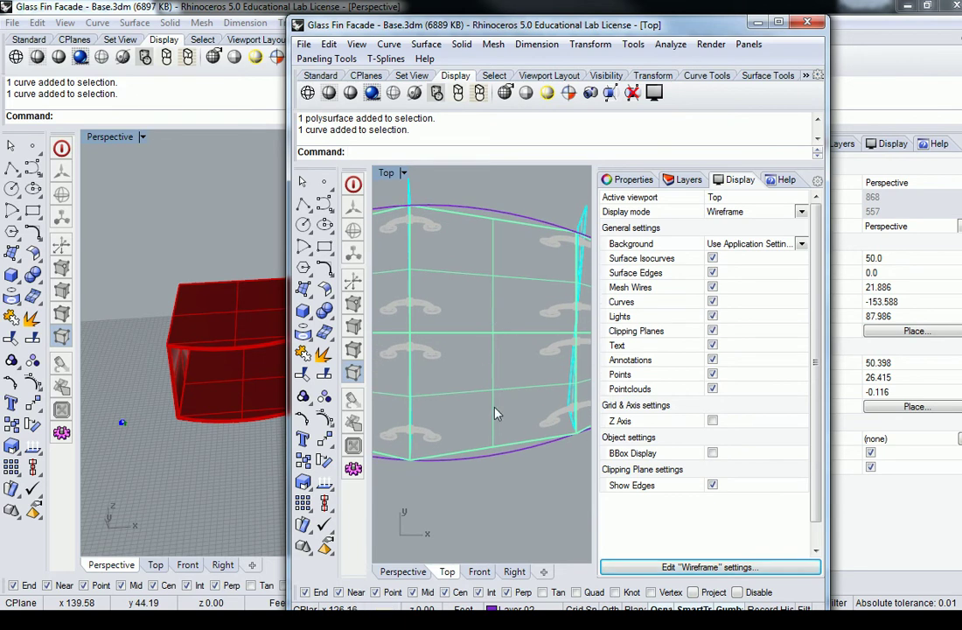
Step: Centre the box and orbit close in to a frontal view of it
{"action": "right_click_drag", "start_coordinate": [573, 369], "coordinate": [468, 391]}
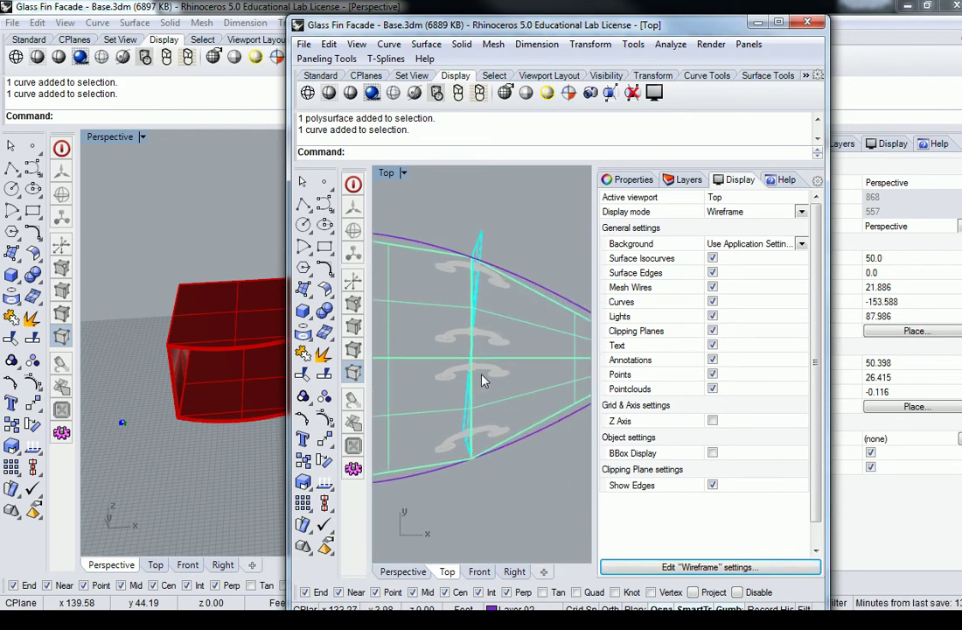
{"action": "scroll", "coordinate": [485, 368], "scroll_direction": "down", "scroll_amount": 3}
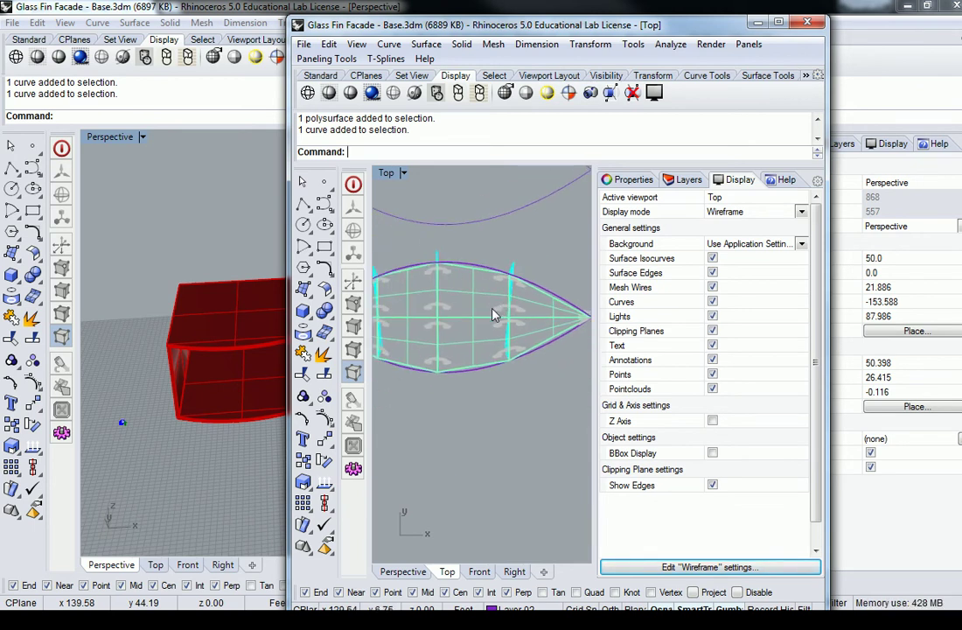
{"action": "scroll", "coordinate": [489, 316], "scroll_direction": "down", "scroll_amount": 5}
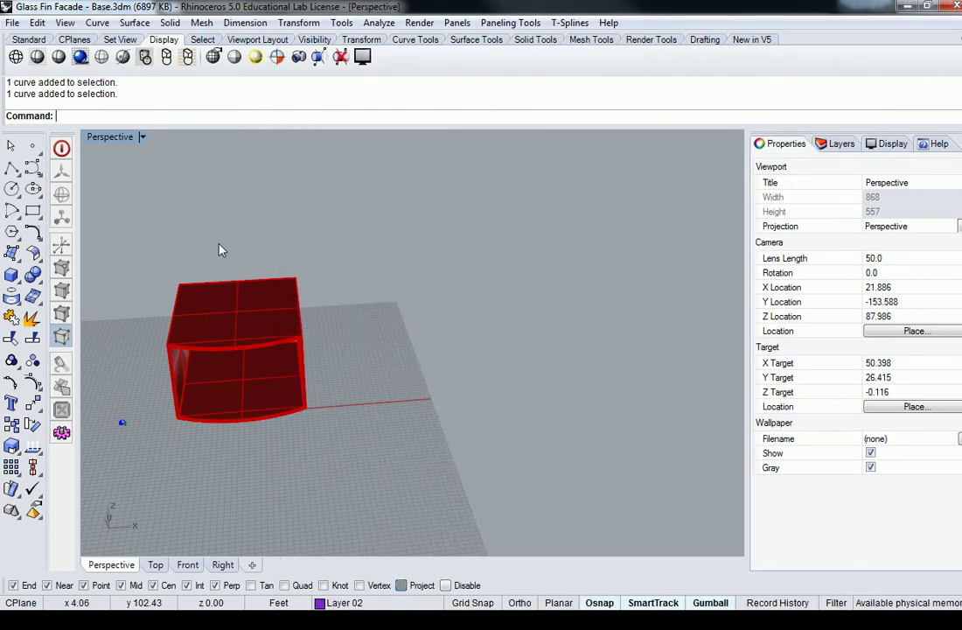
{"action": "right_click_drag", "start_coordinate": [222, 249], "coordinate": [274, 307]}
{"action": "scroll", "coordinate": [321, 374], "scroll_direction": "up", "scroll_amount": 5}
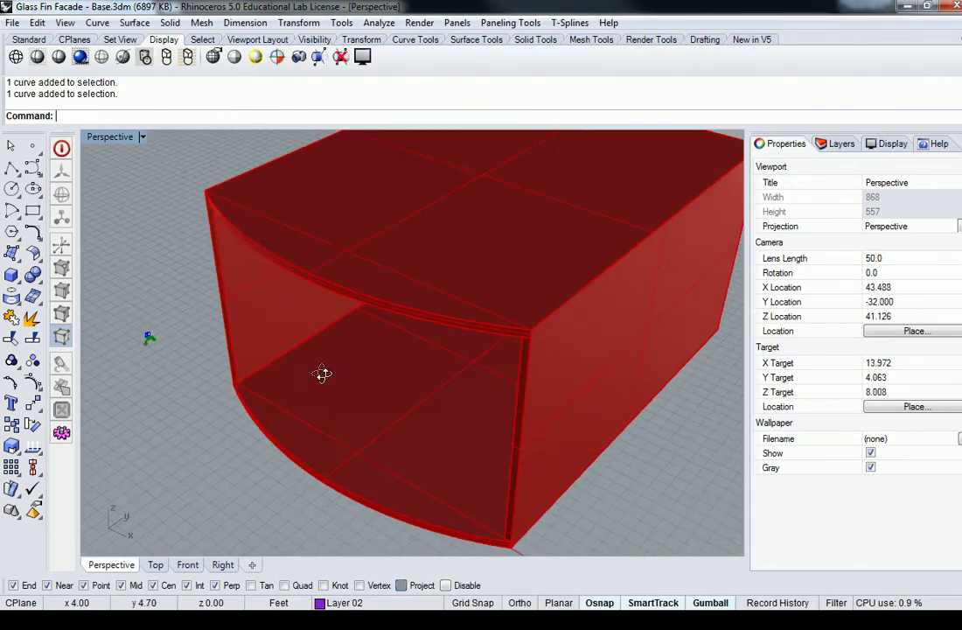
{"action": "right_click_drag", "start_coordinate": [322, 375], "coordinate": [390, 341]}
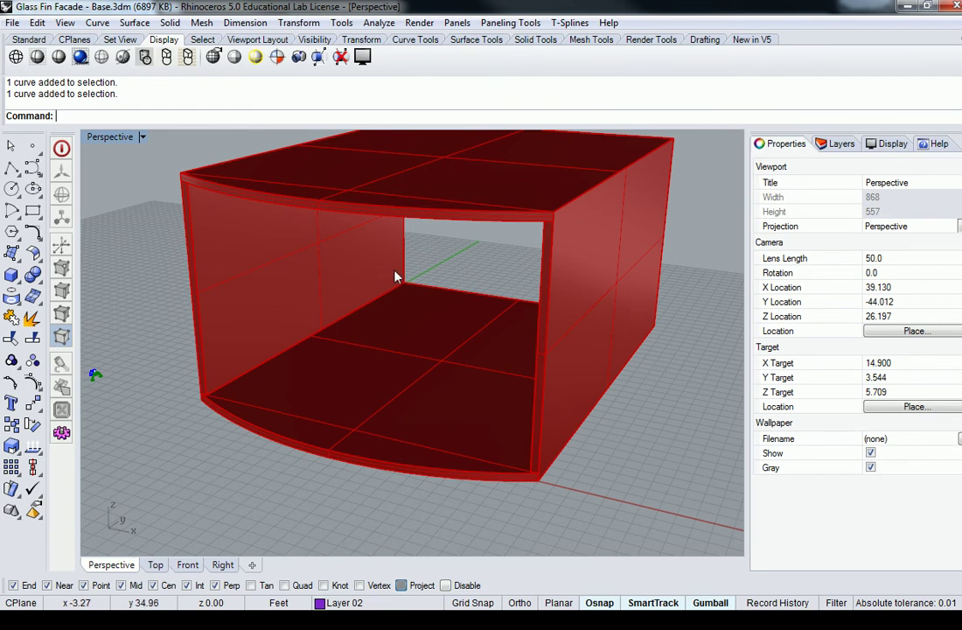
Step: Leave no curves selected and launch Grasshopper with the Grasshopper command
{"action": "left_click", "coordinate": [408, 220]}
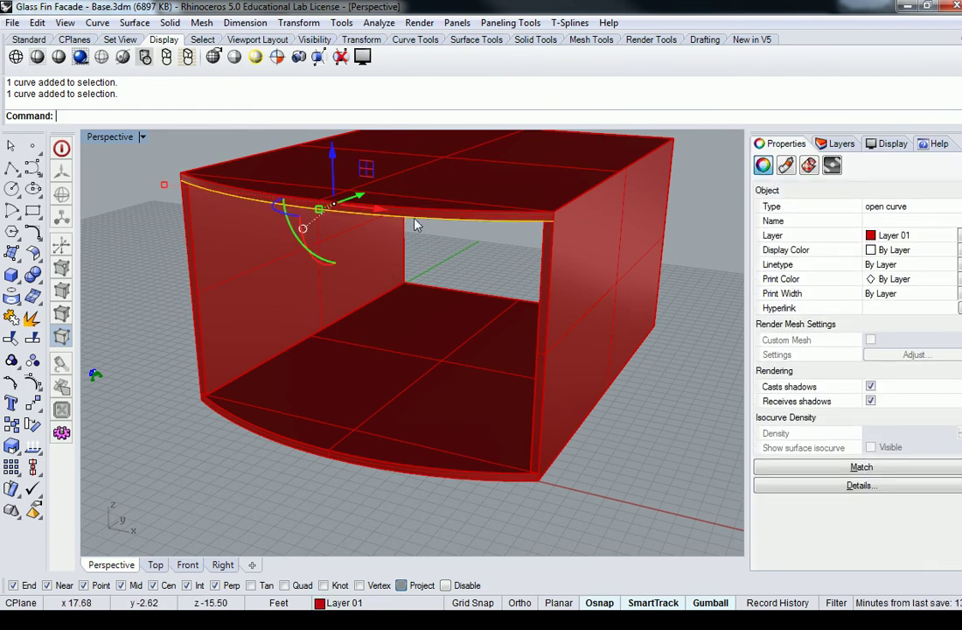
{"action": "left_click", "coordinate": [704, 339]}
{"action": "right_click_drag", "start_coordinate": [704, 339], "coordinate": [623, 329]}
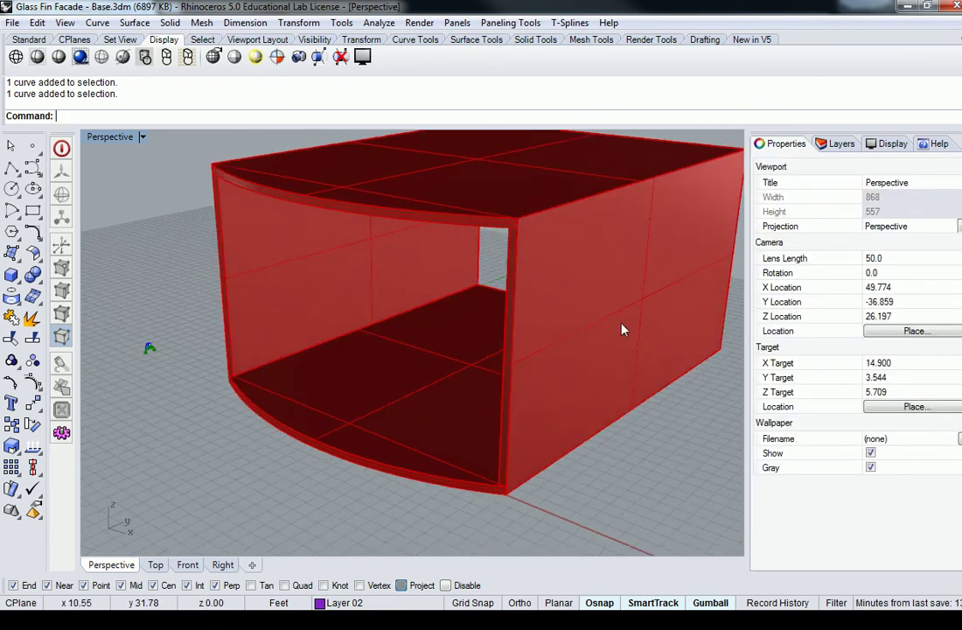
{"action": "left_click", "coordinate": [421, 228]}
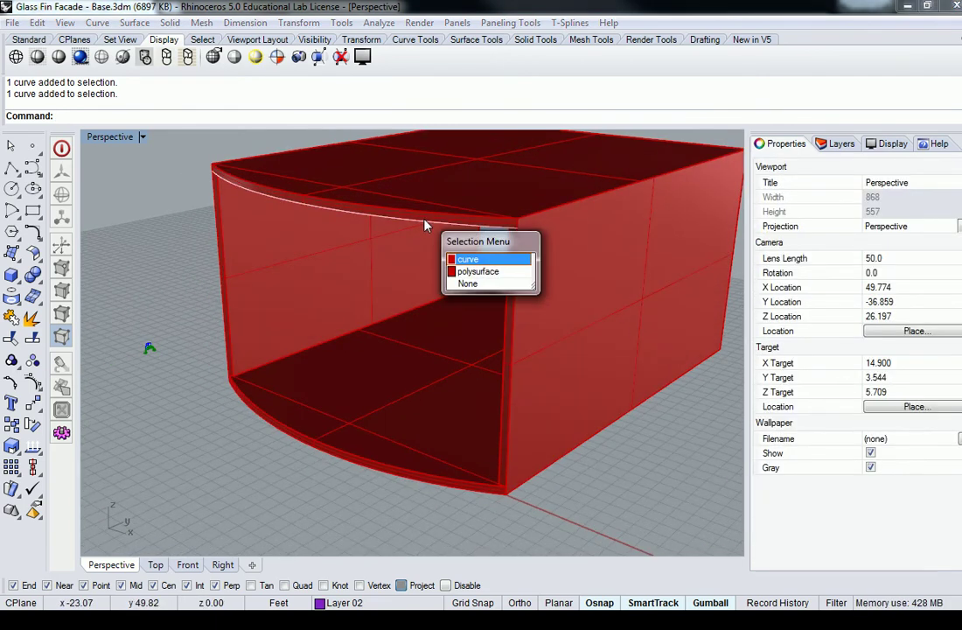
{"action": "left_click", "coordinate": [411, 470]}
{"action": "left_click", "coordinate": [588, 505]}
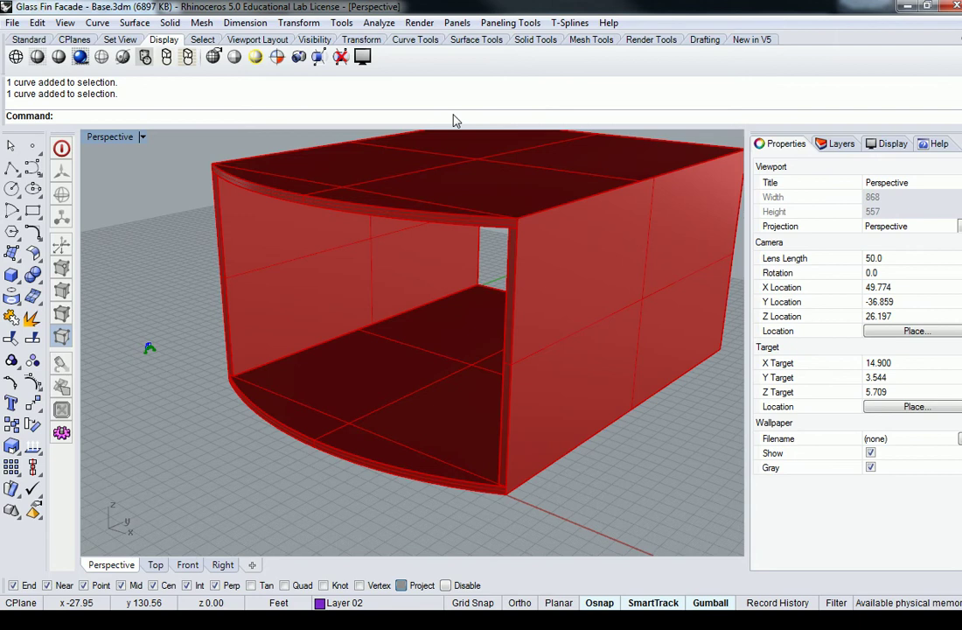
{"action": "type", "text": "Grasshopper"}
{"action": "key", "text": "Return"}
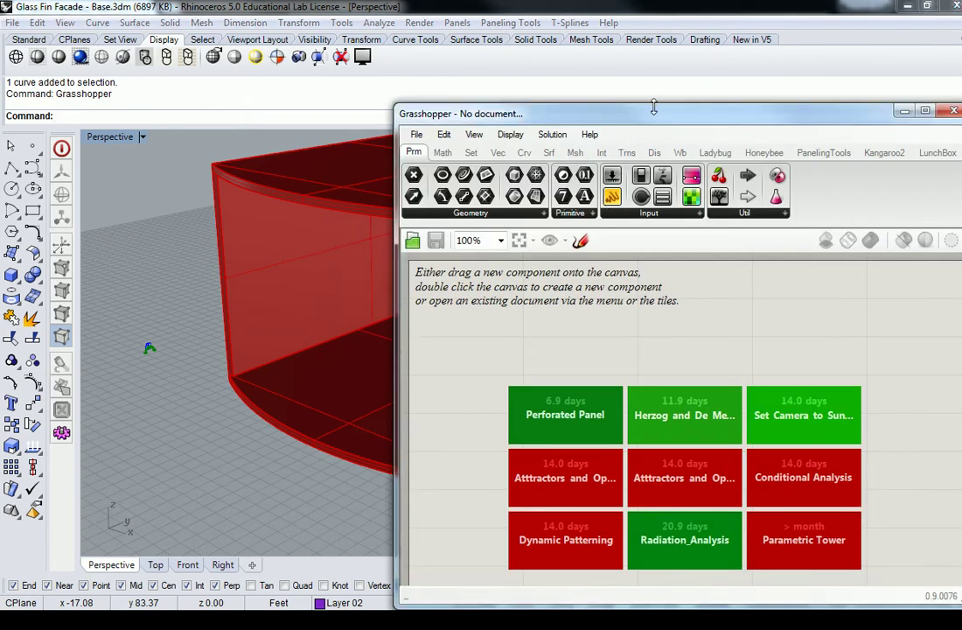
Step: Place a Curve parameter and set it to the box's curved top and bottom front edges
{"action": "left_click_drag", "start_coordinate": [653, 106], "coordinate": [653, 2]}
{"action": "right_click_drag", "start_coordinate": [333, 221], "coordinate": [208, 234]}
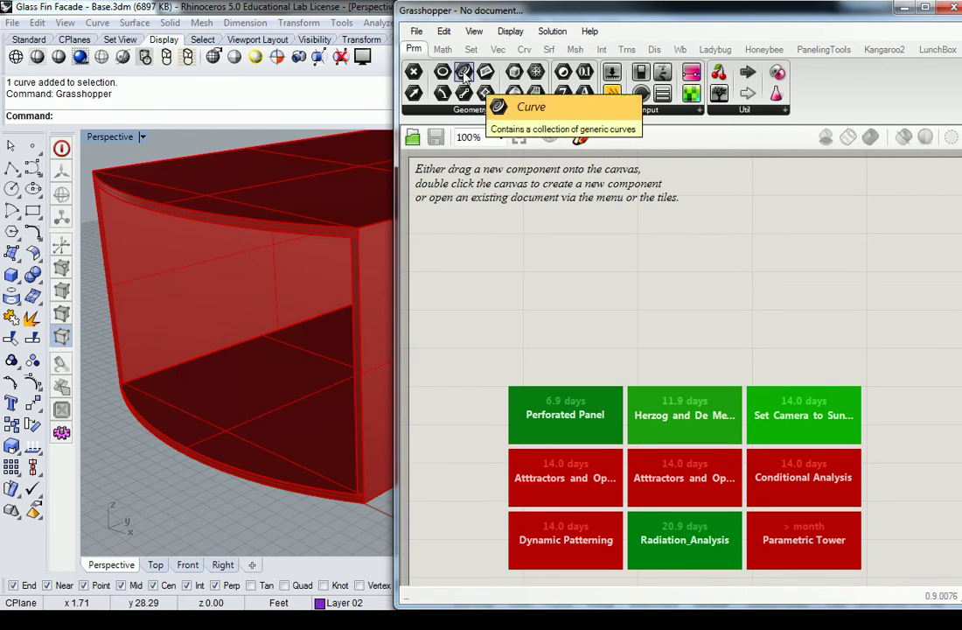
{"action": "left_click_drag", "start_coordinate": [463, 77], "coordinate": [591, 327]}
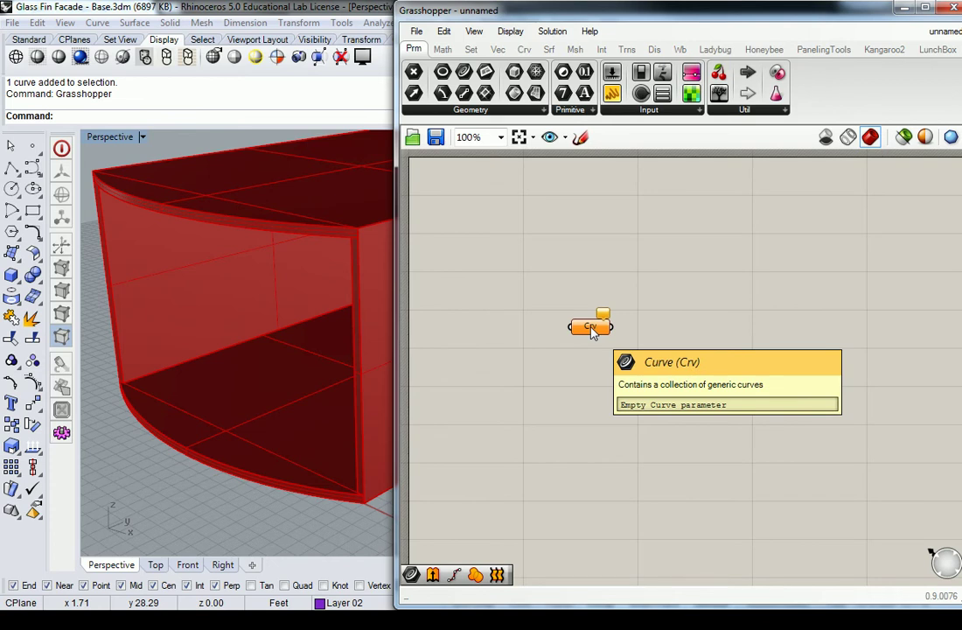
{"action": "right_click", "coordinate": [591, 329]}
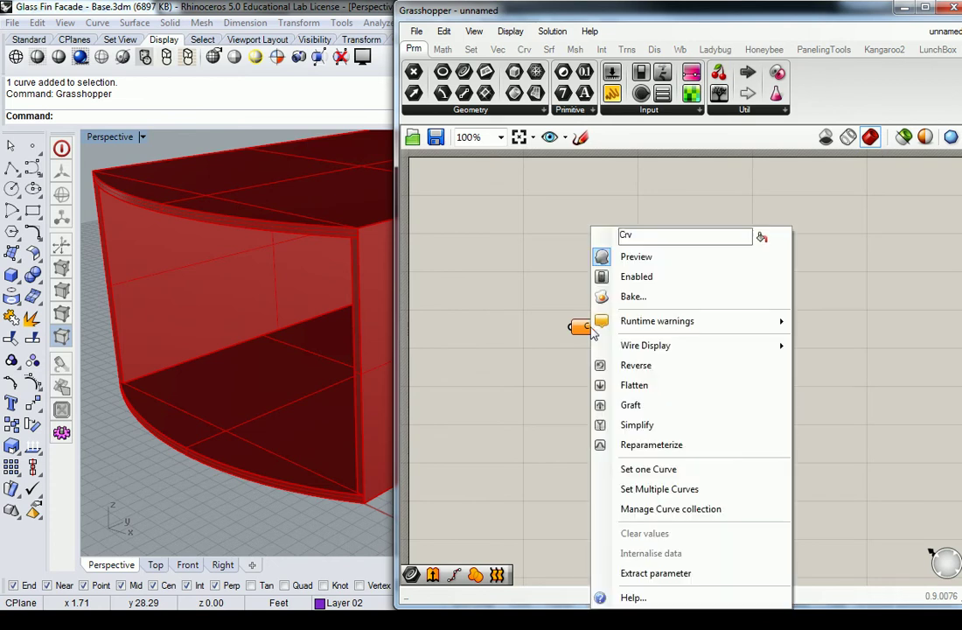
{"action": "left_click", "coordinate": [690, 495]}
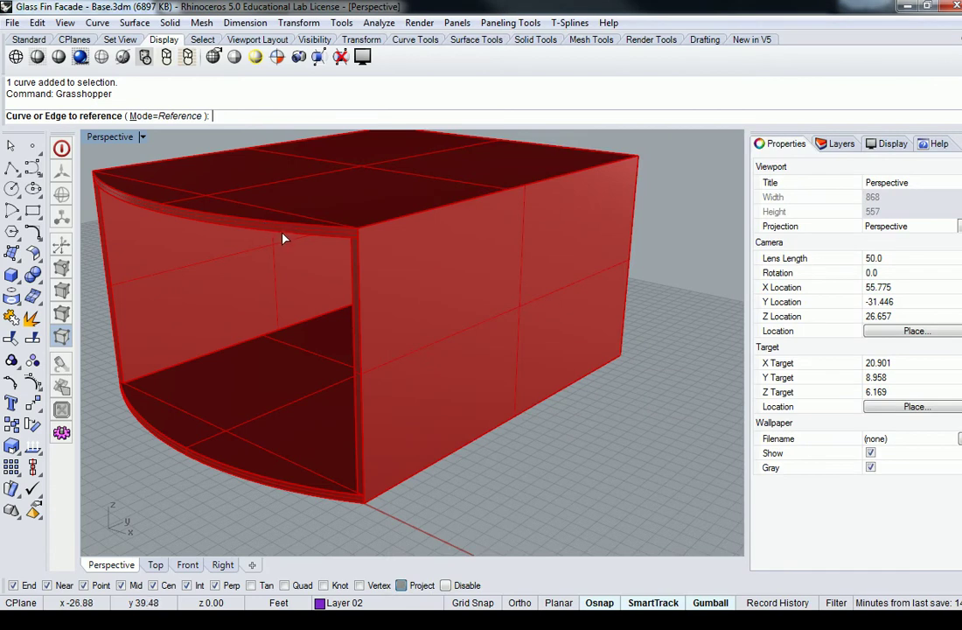
{"action": "left_click", "coordinate": [283, 238]}
{"action": "left_click", "coordinate": [325, 273]}
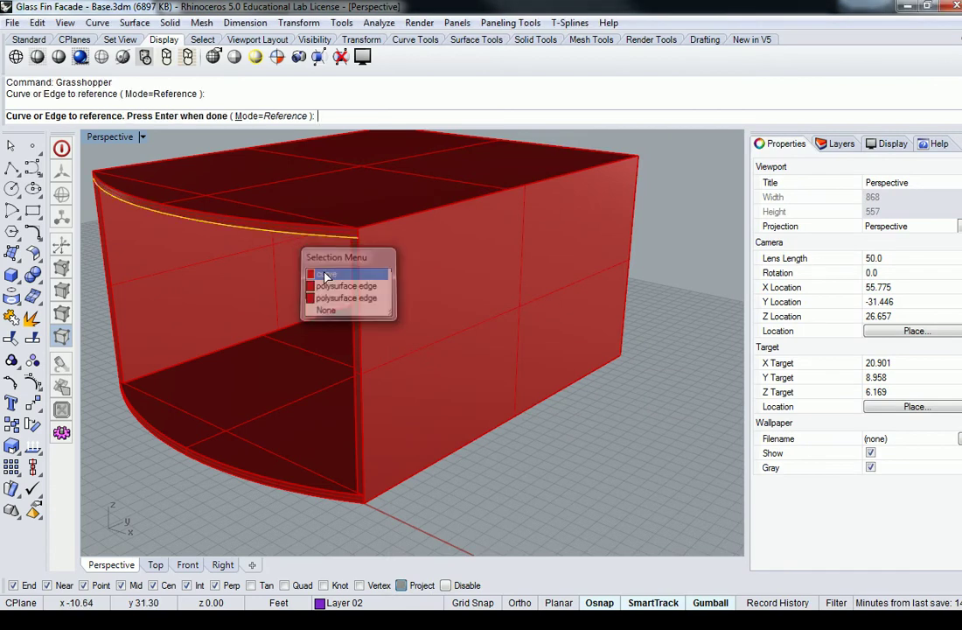
{"action": "left_click", "coordinate": [282, 485]}
{"action": "left_click", "coordinate": [325, 520]}
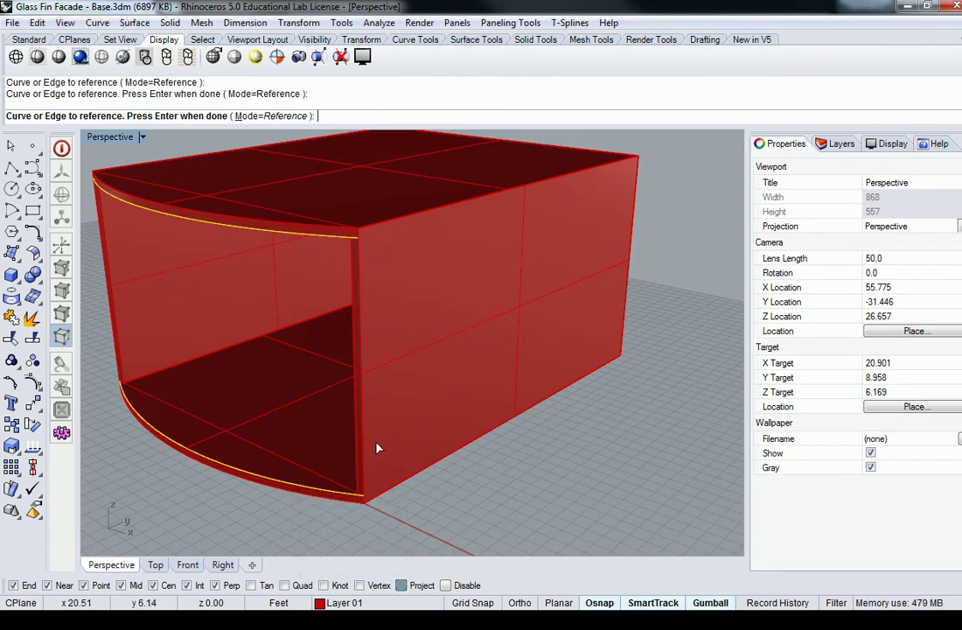
{"action": "key", "text": "Return"}
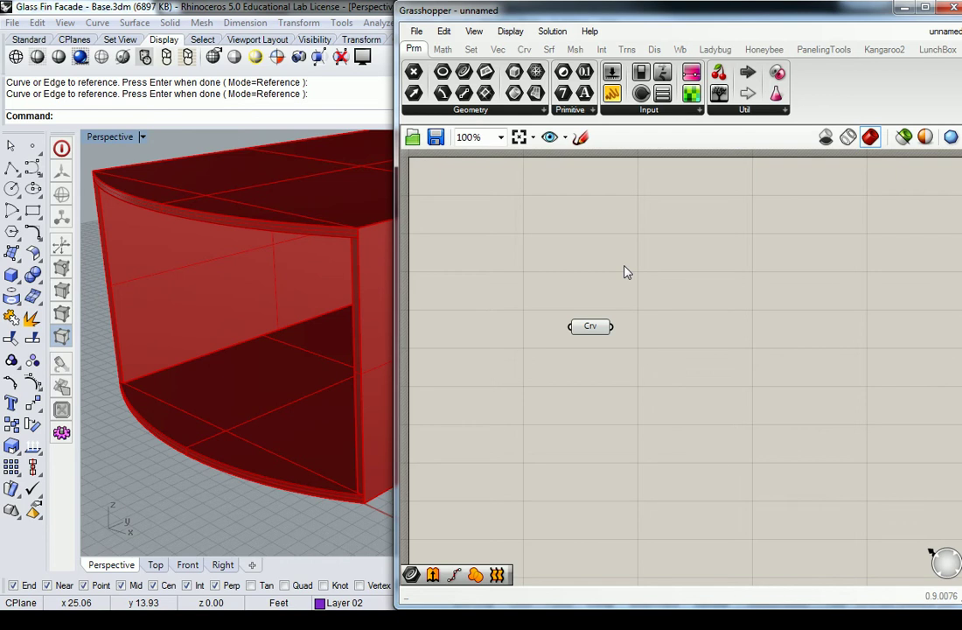
Step: Add a Loft component from Surface > Freeform beside the Crv parameter
{"action": "left_click", "coordinate": [549, 51]}
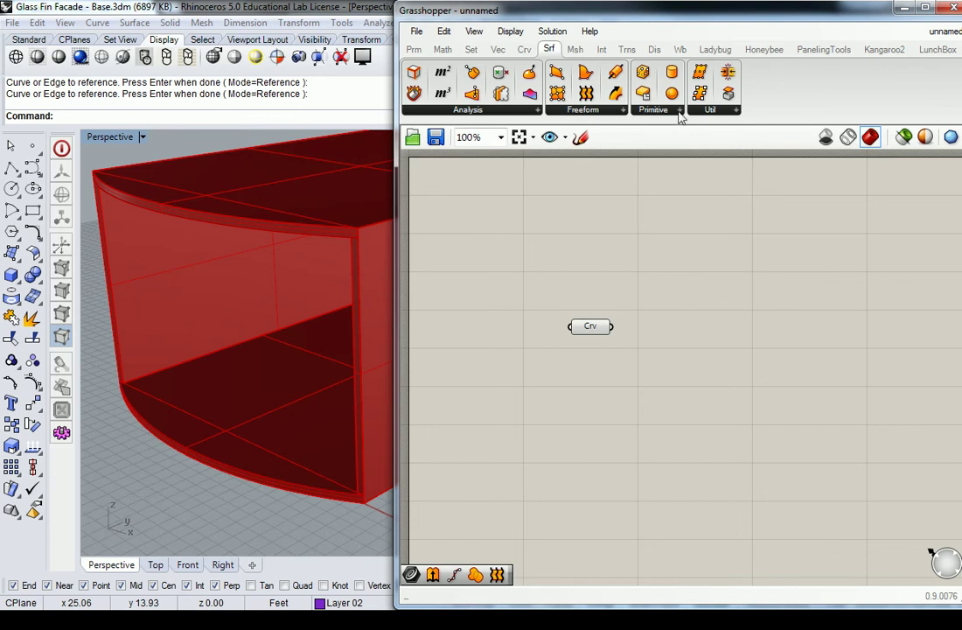
{"action": "left_click", "coordinate": [597, 112]}
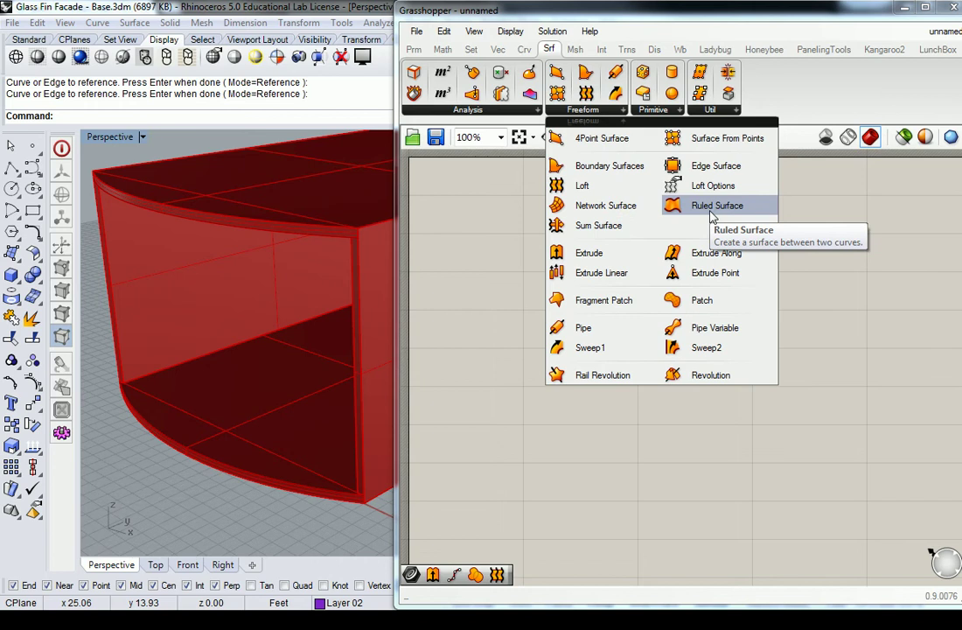
{"action": "left_click", "coordinate": [581, 185]}
{"action": "left_click", "coordinate": [699, 304]}
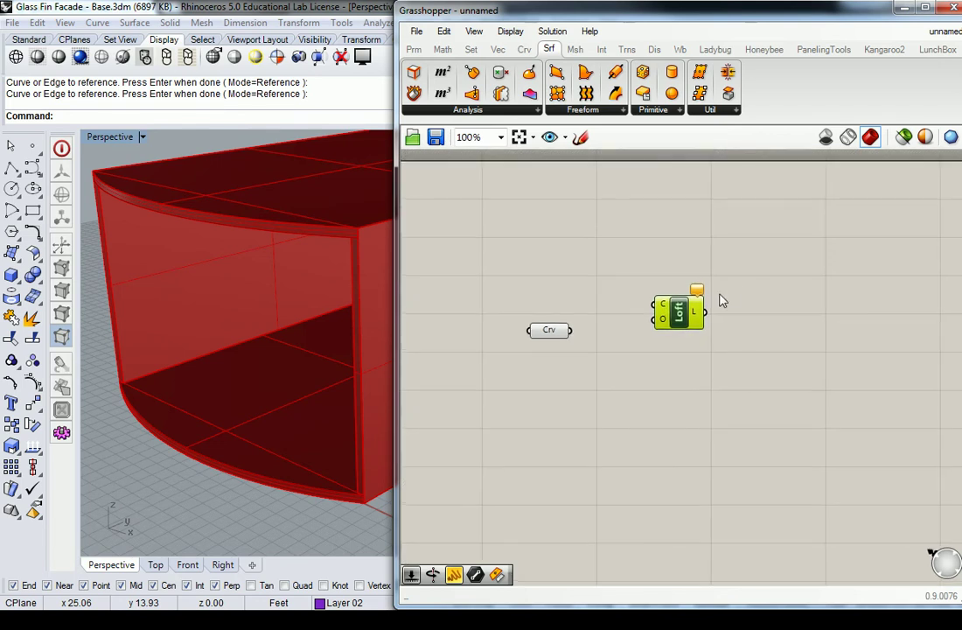
Step: Add a Ruled Surface component to the right of Loft, then delete it
{"action": "left_click", "coordinate": [604, 111]}
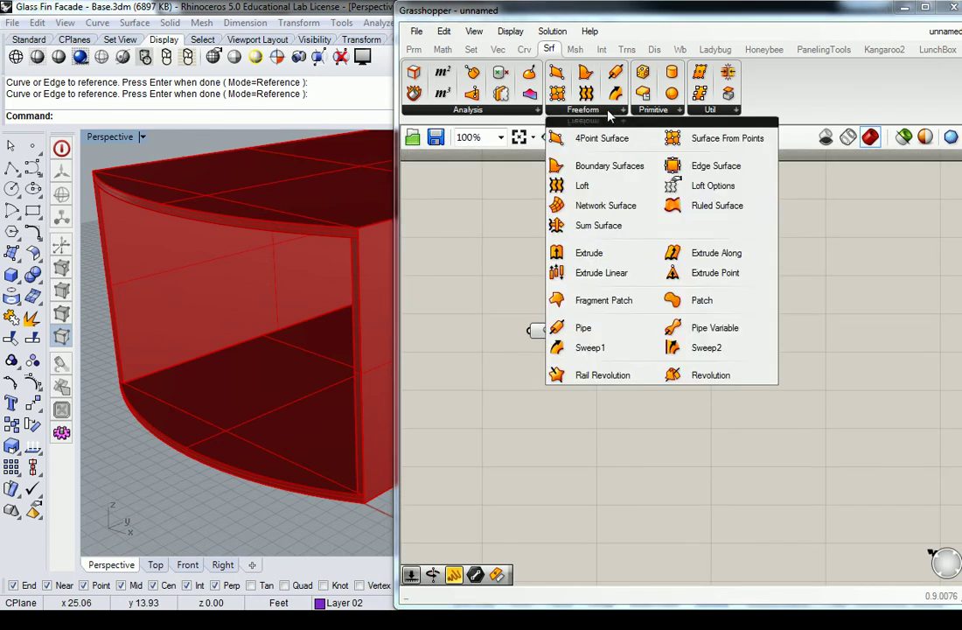
{"action": "left_click", "coordinate": [723, 206]}
{"action": "left_click", "coordinate": [768, 325]}
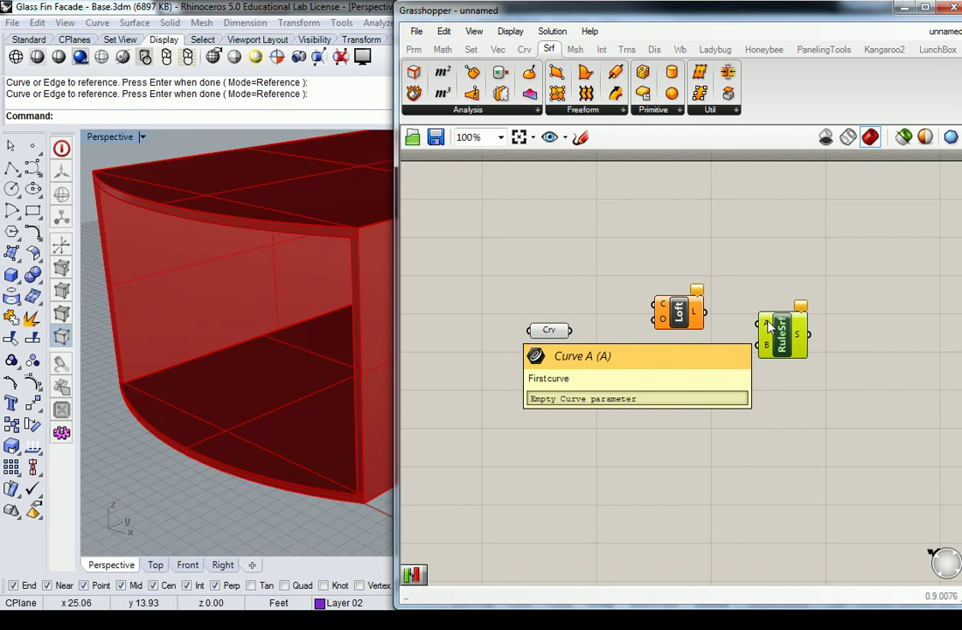
{"action": "key", "text": "Delete"}
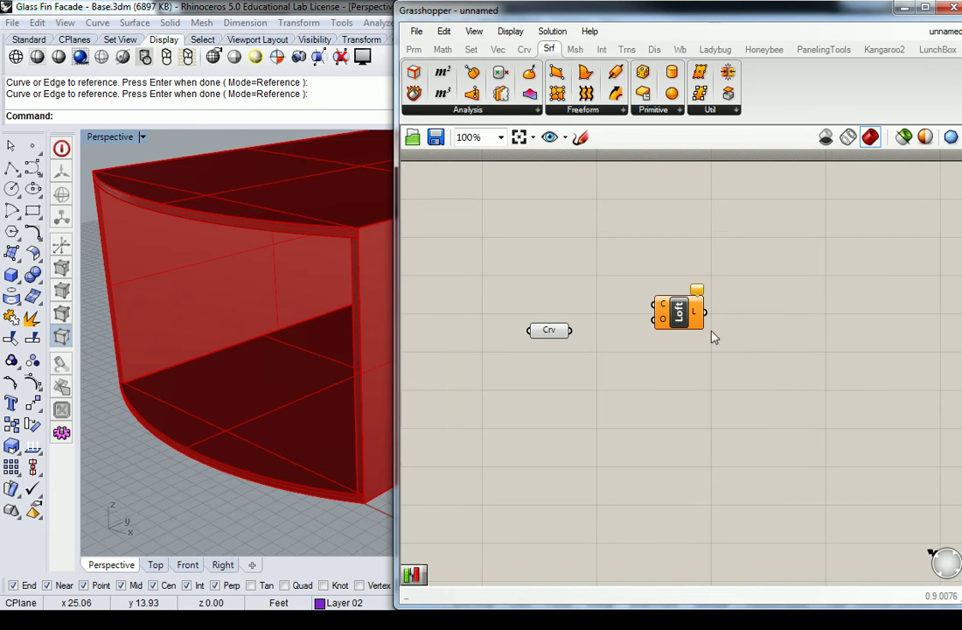
Step: Wire Crv into Loft's C input and orbit to view the lofted facade surface
{"action": "right_click_drag", "start_coordinate": [713, 335], "coordinate": [731, 337]}
{"action": "left_click_drag", "start_coordinate": [715, 314], "coordinate": [697, 341]}
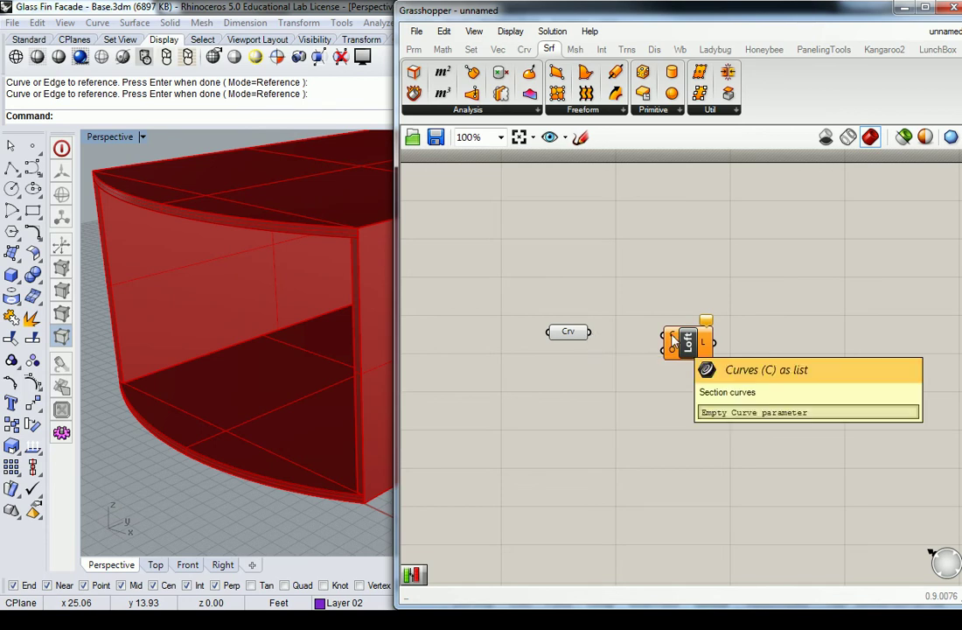
{"action": "left_click_drag", "start_coordinate": [686, 343], "coordinate": [622, 333]}
{"action": "right_click_drag", "start_coordinate": [163, 306], "coordinate": [269, 328]}
{"action": "scroll", "coordinate": [310, 337], "scroll_direction": "up", "scroll_amount": 4}
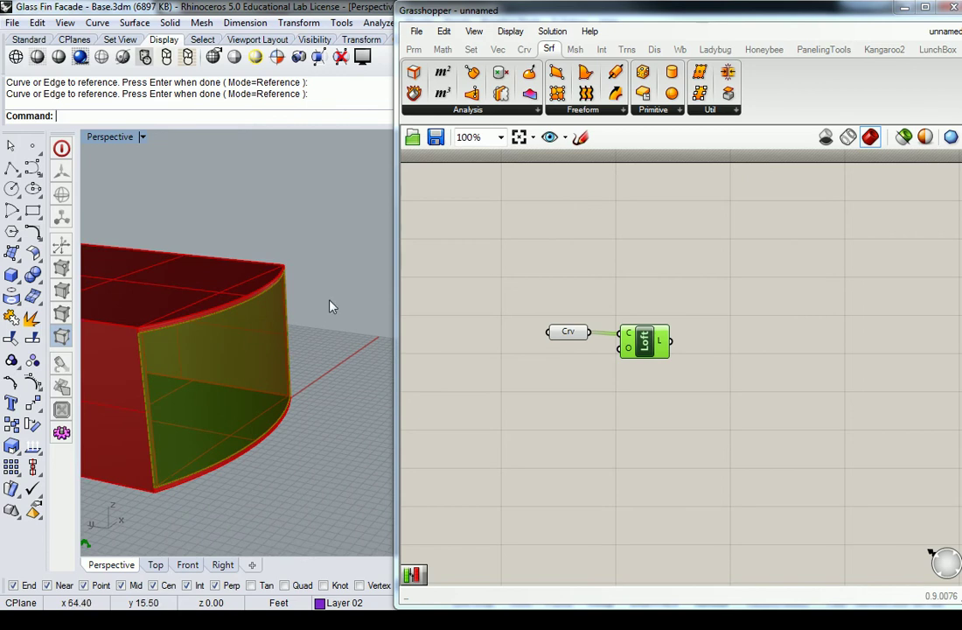
{"action": "left_click", "coordinate": [657, 308]}
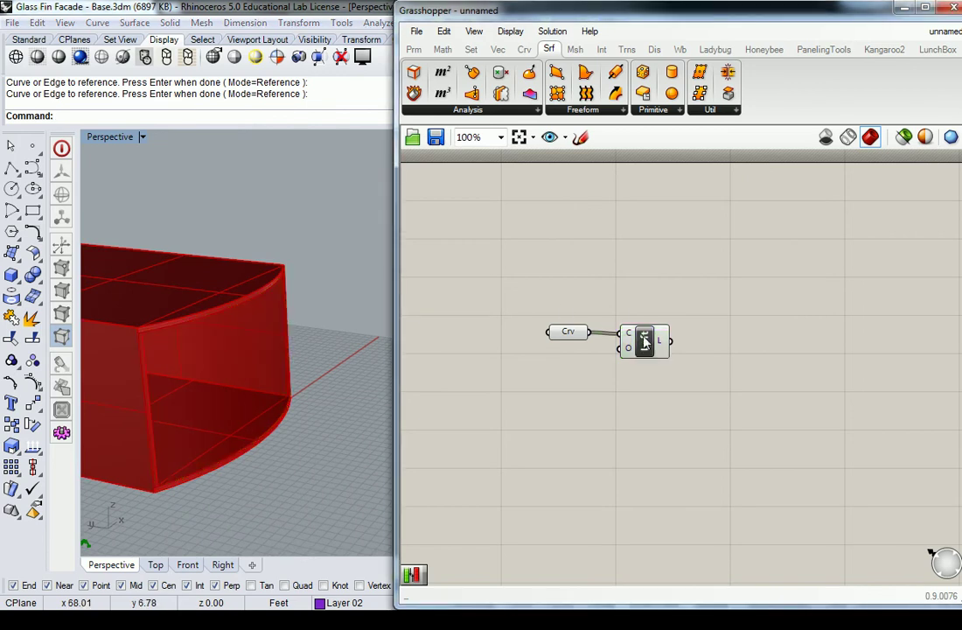
{"action": "left_click", "coordinate": [645, 341]}
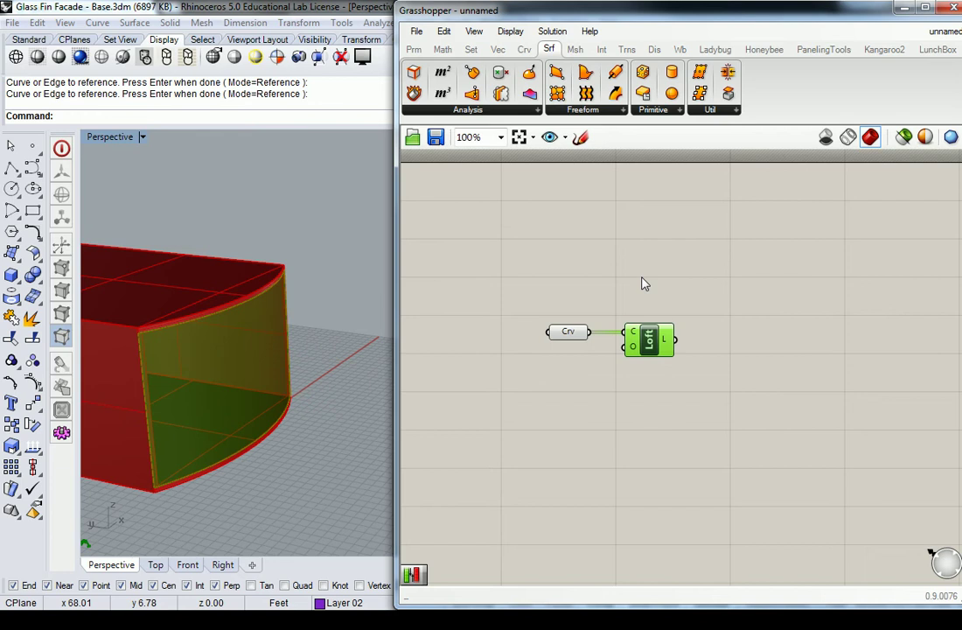
{"action": "left_click", "coordinate": [642, 284]}
Step: Add a Divide Domain² component from Math > Domain to the canvas
{"action": "right_click_drag", "start_coordinate": [642, 284], "coordinate": [572, 247]}
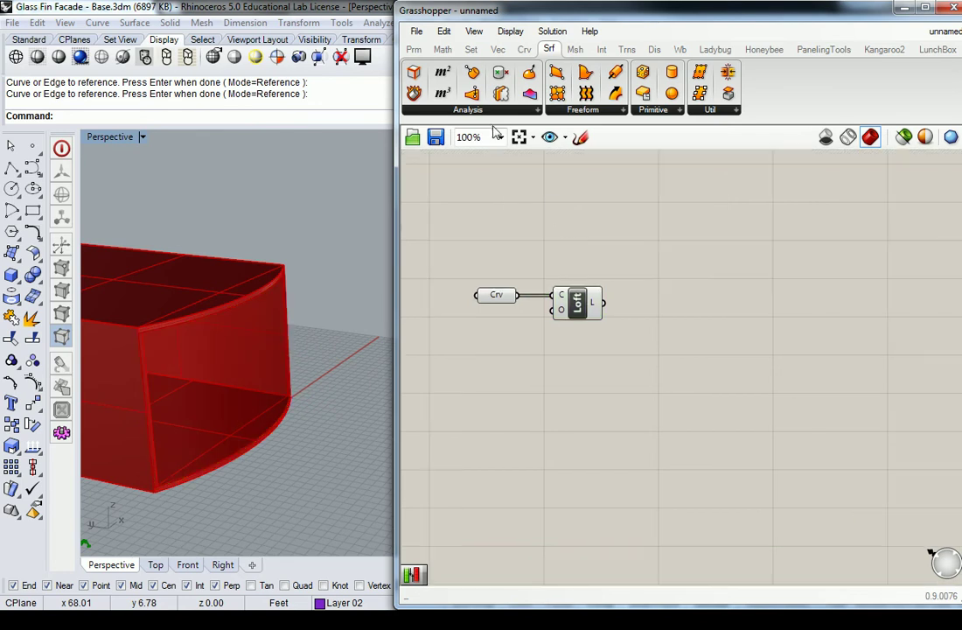
{"action": "left_click", "coordinate": [443, 50]}
{"action": "left_click", "coordinate": [424, 110]}
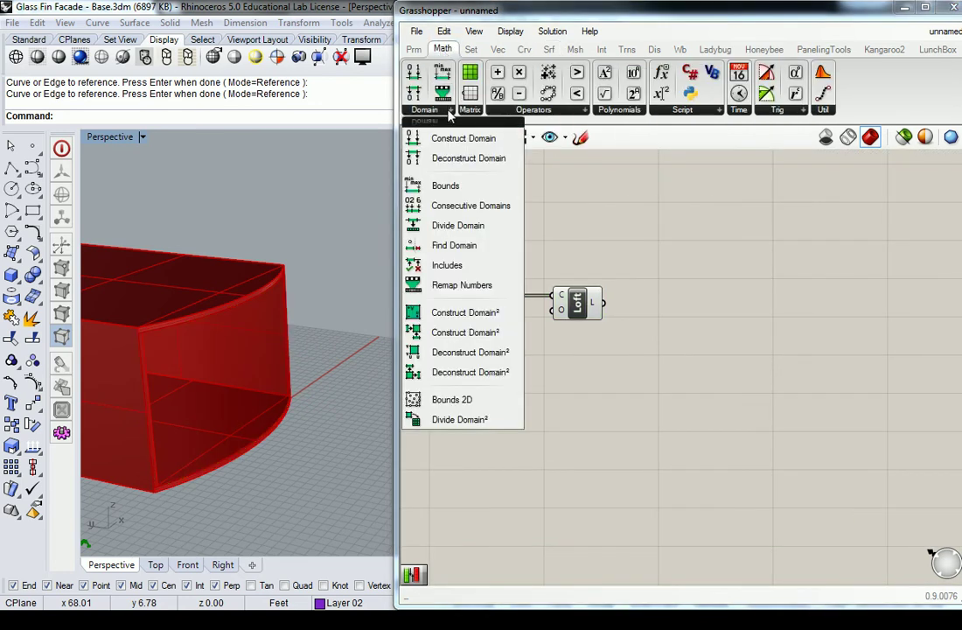
{"action": "left_click_drag", "start_coordinate": [457, 422], "coordinate": [660, 382]}
Step: Group Loft as 'Srf > Frfm' and Divide Domain² as 'Math > Dom'
{"action": "left_click", "coordinate": [573, 301]}
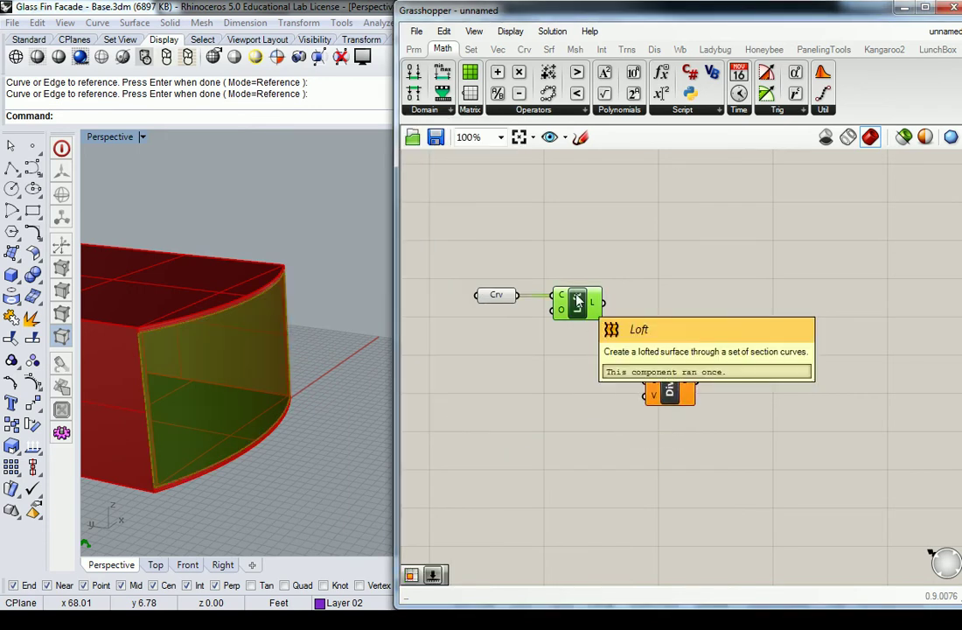
{"action": "key", "text": "ctrl+g"}
{"action": "right_click", "coordinate": [602, 285]}
{"action": "type", "text": "Sr"}
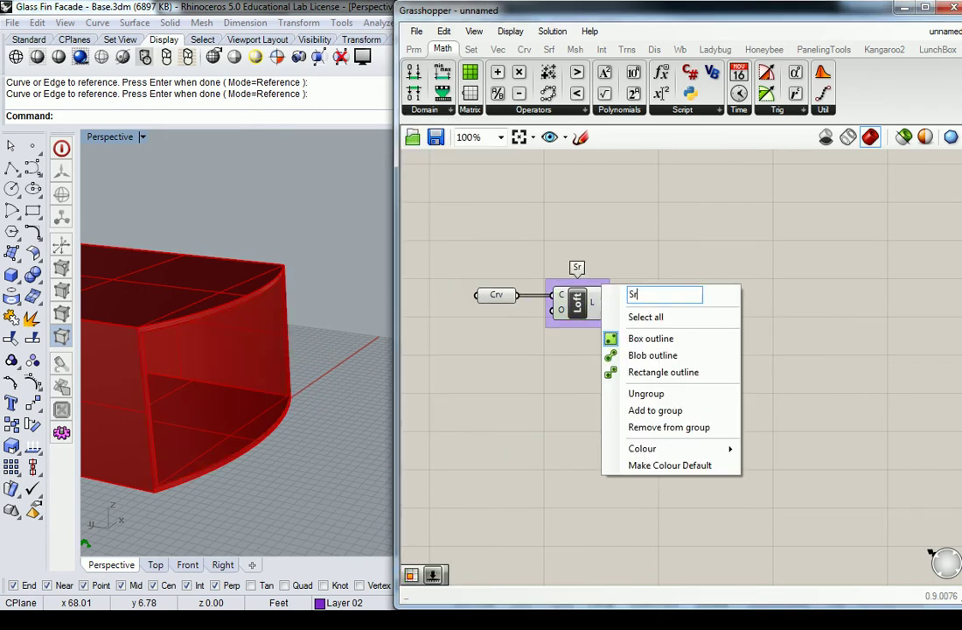
{"action": "type", "text": "f > Frfm"}
{"action": "key", "text": "Return"}
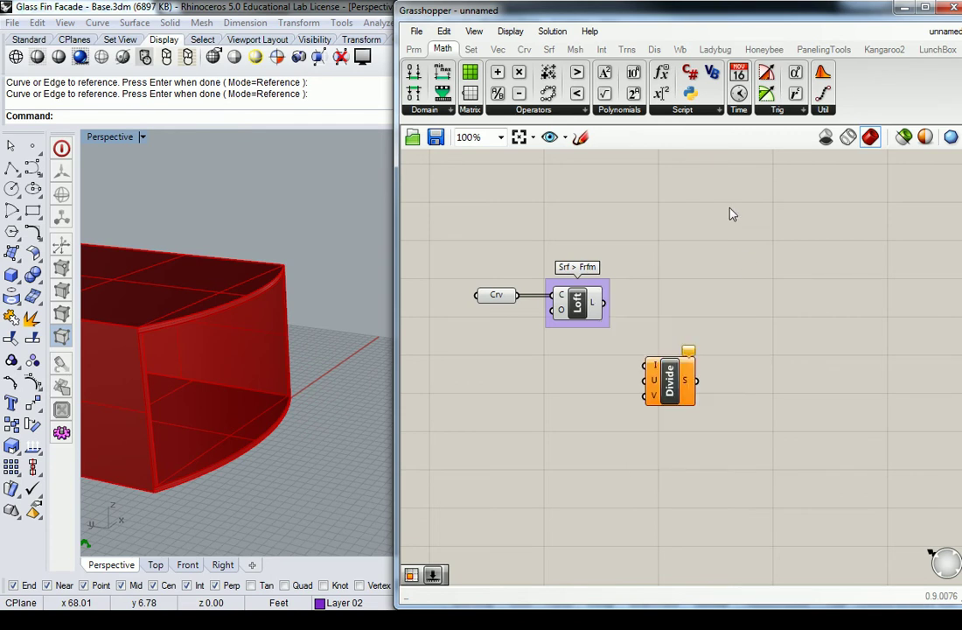
{"action": "left_click", "coordinate": [681, 380]}
{"action": "key", "text": "ctrl+g"}
{"action": "right_click", "coordinate": [675, 356]}
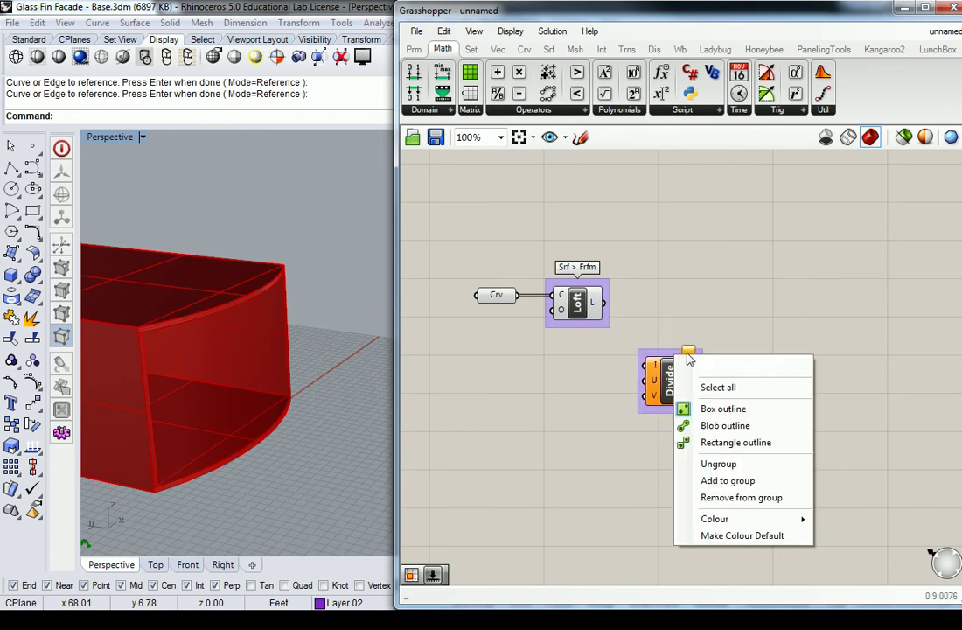
{"action": "type", "text": "Mat"}
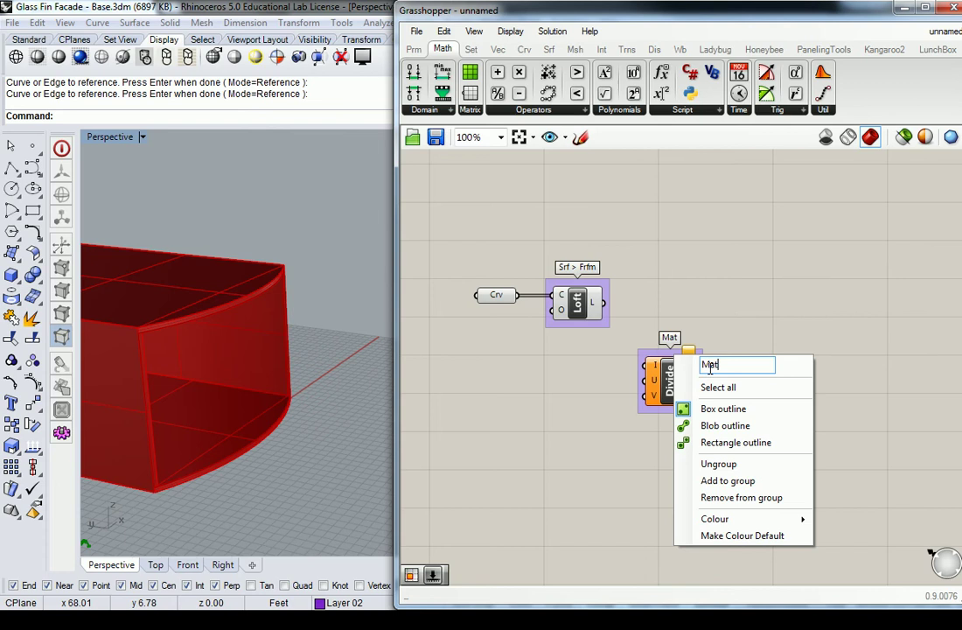
{"action": "type", "text": "h > Dom"}
{"action": "key", "text": "Return"}
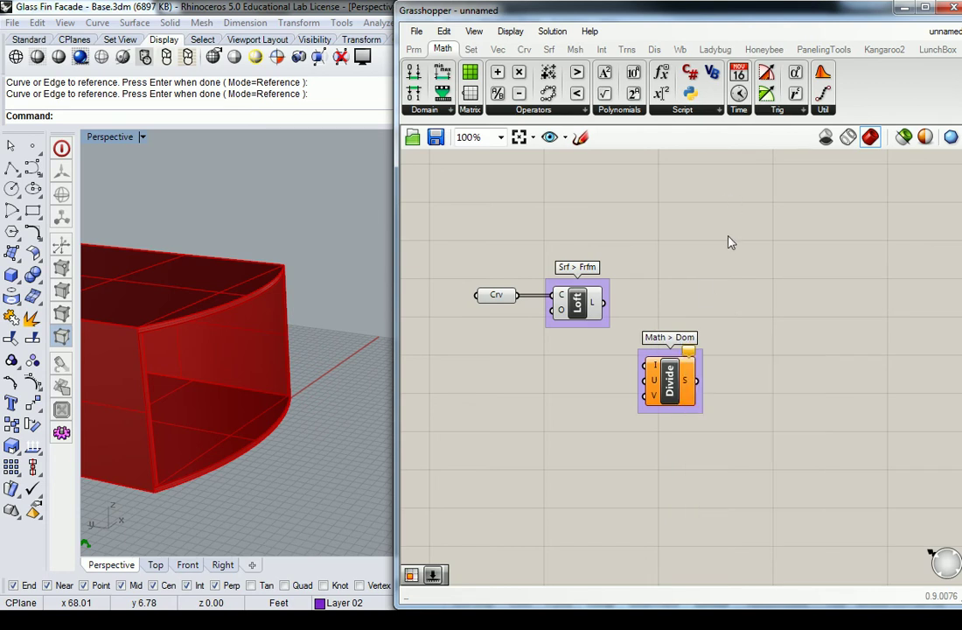
Step: Add an Isotrim component from Surface > Util and group it as 'Srf > Util.'
{"action": "left_click", "coordinate": [548, 49]}
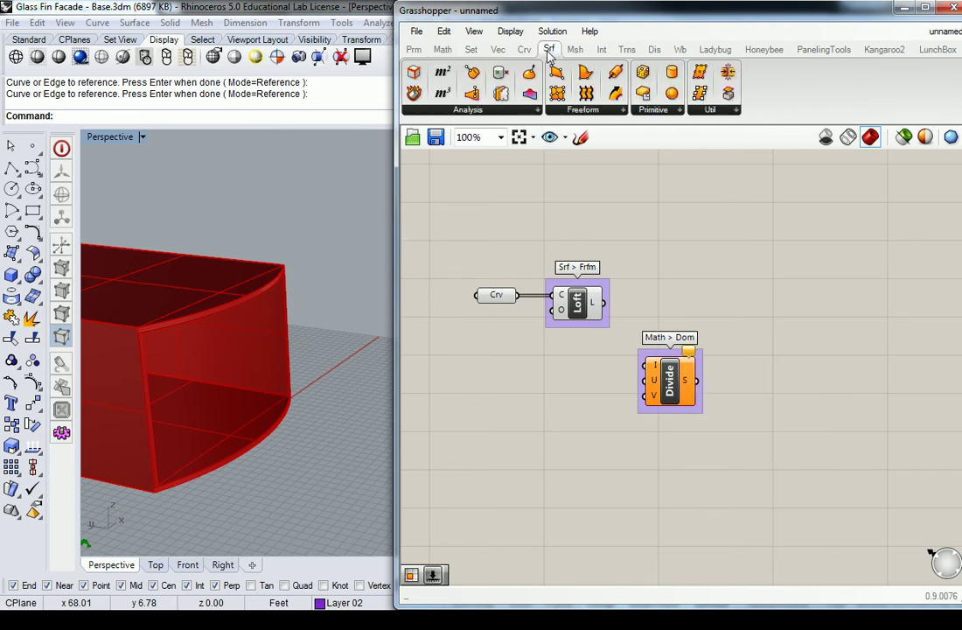
{"action": "left_click", "coordinate": [735, 111]}
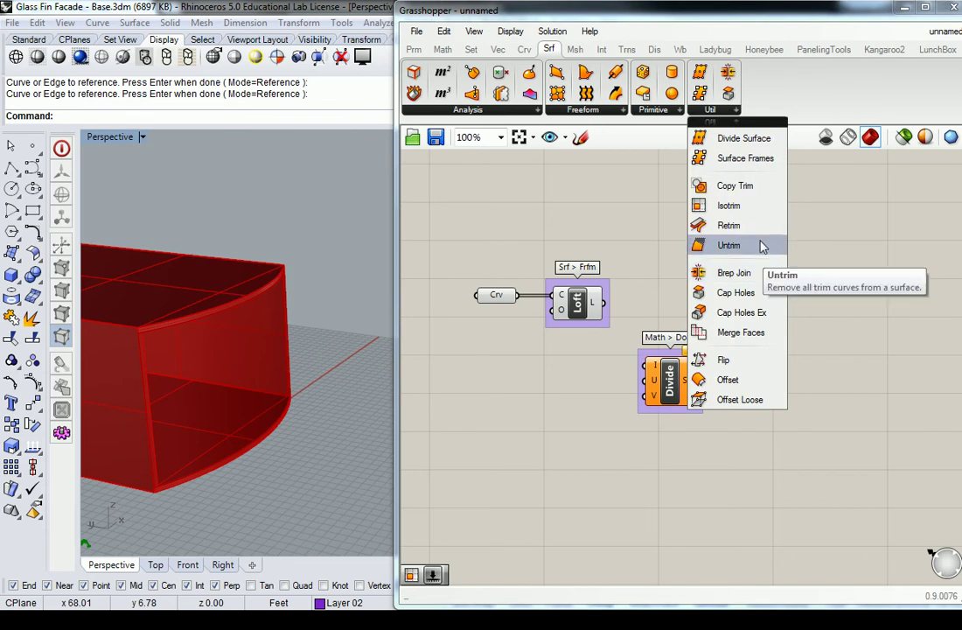
{"action": "left_click", "coordinate": [728, 205]}
{"action": "left_click", "coordinate": [773, 305]}
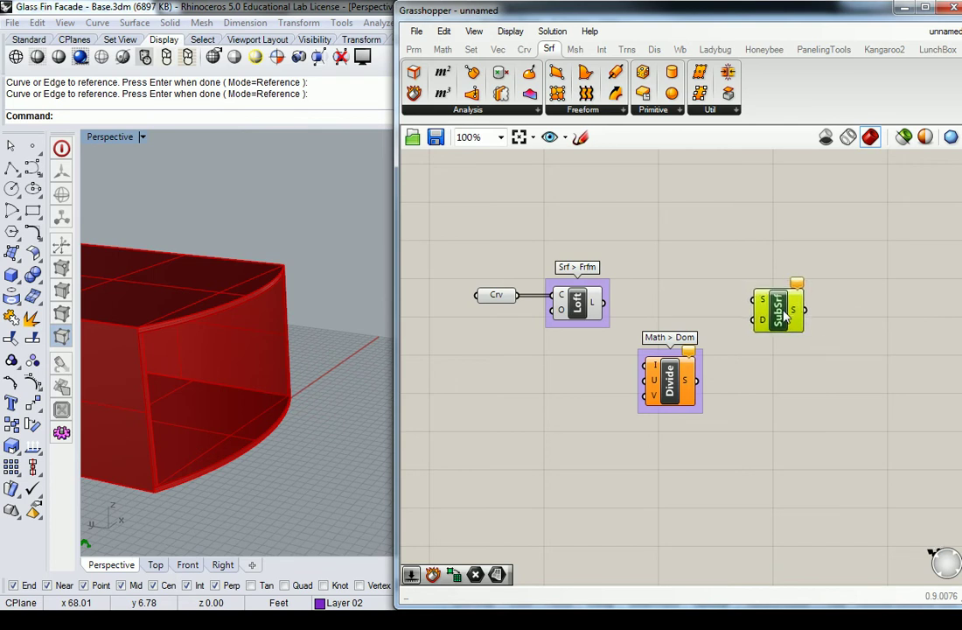
{"action": "key", "text": "ctrl+g"}
{"action": "right_click", "coordinate": [782, 287]}
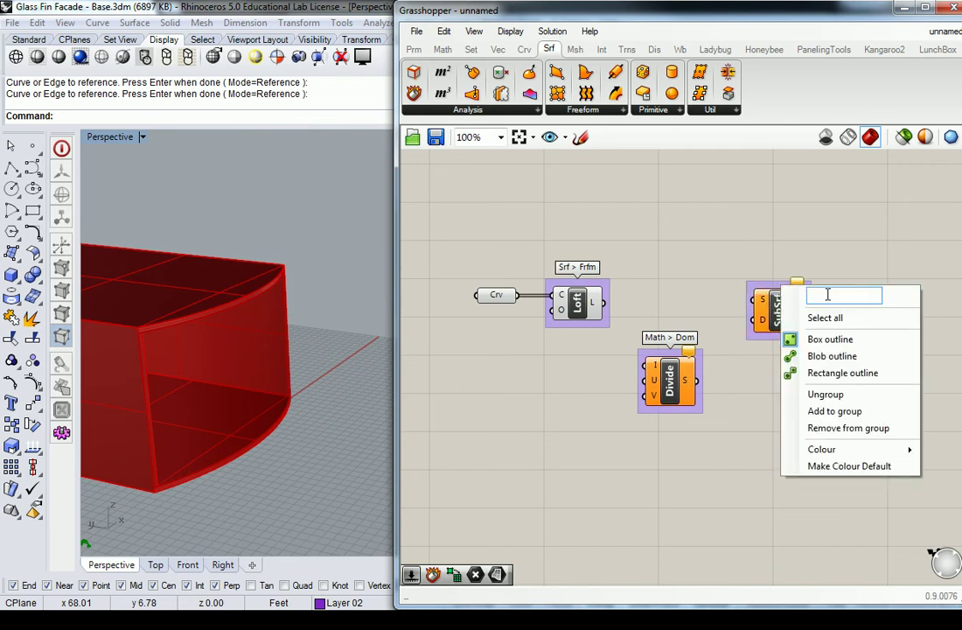
{"action": "type", "text": "Srf > Util."}
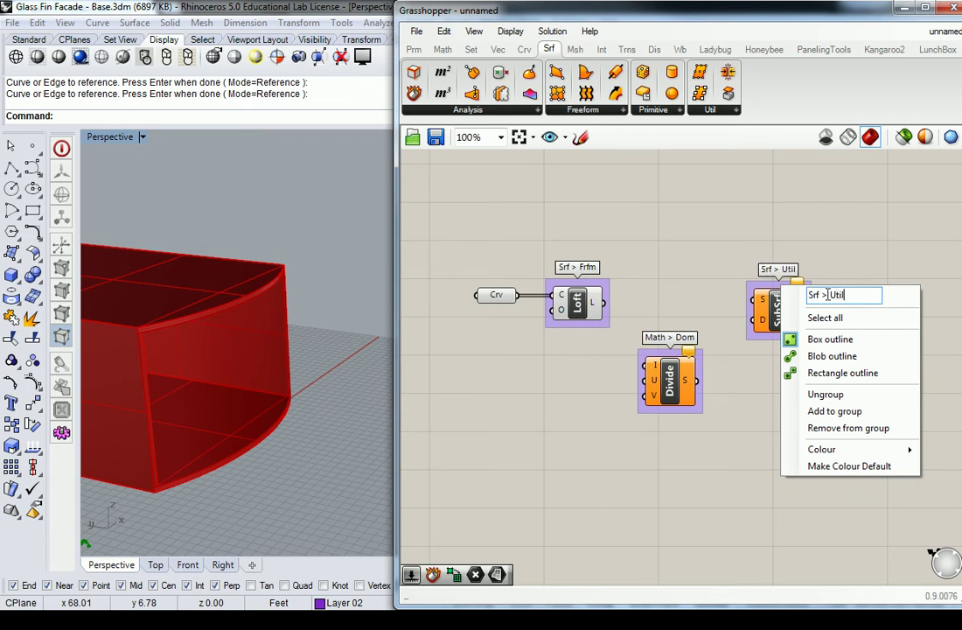
Step: Wire Loft's L into Divide's I and SubSrf's S, and Divide's S into SubSrf's D
{"action": "right_click_drag", "start_coordinate": [858, 236], "coordinate": [814, 247]}
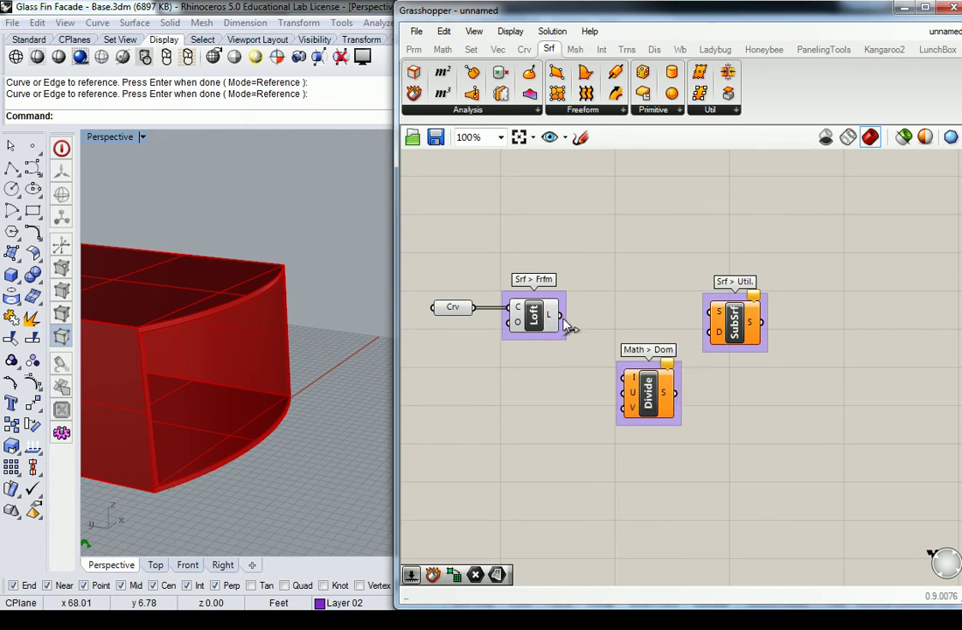
{"action": "left_click_drag", "start_coordinate": [560, 317], "coordinate": [635, 378]}
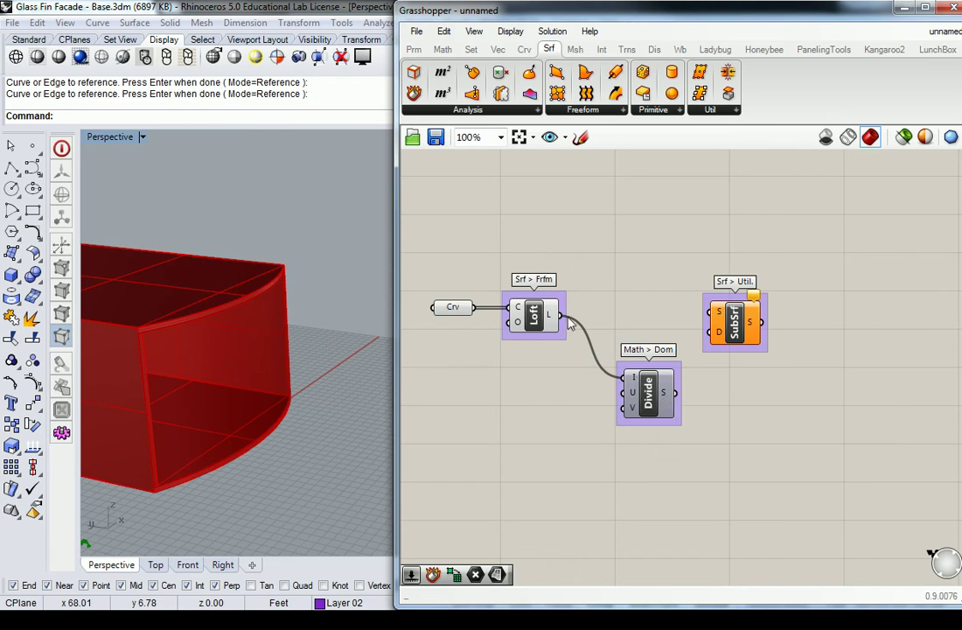
{"action": "left_click_drag", "start_coordinate": [563, 316], "coordinate": [713, 313]}
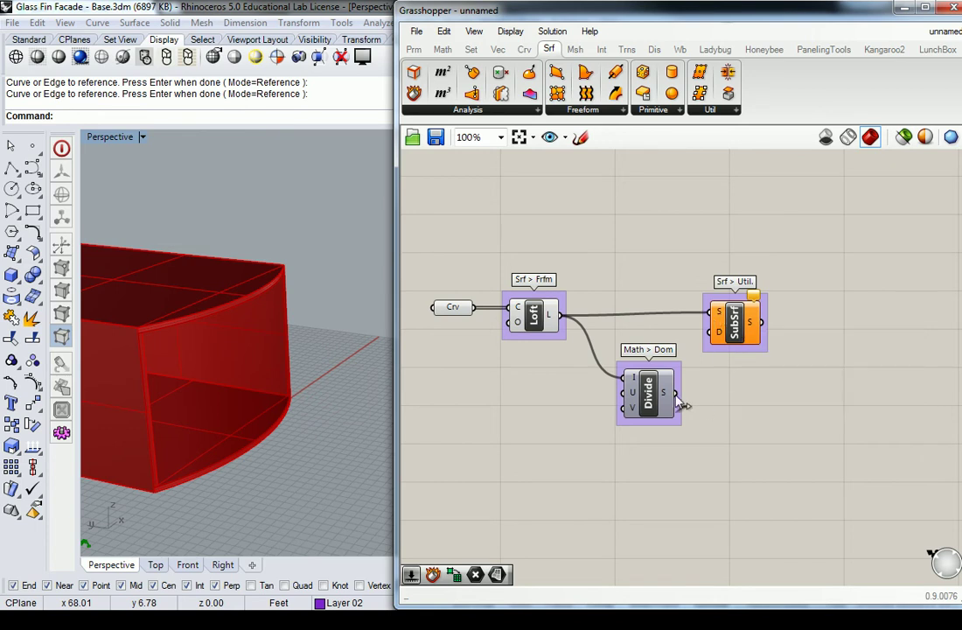
{"action": "mouse_move", "coordinate": [666, 398]}
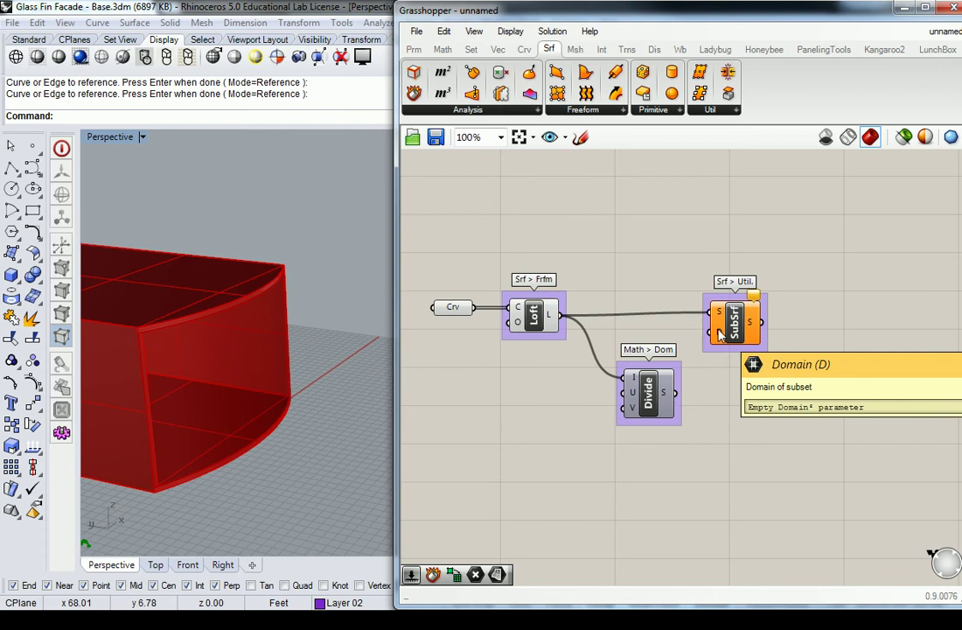
{"action": "left_click_drag", "start_coordinate": [680, 392], "coordinate": [710, 331]}
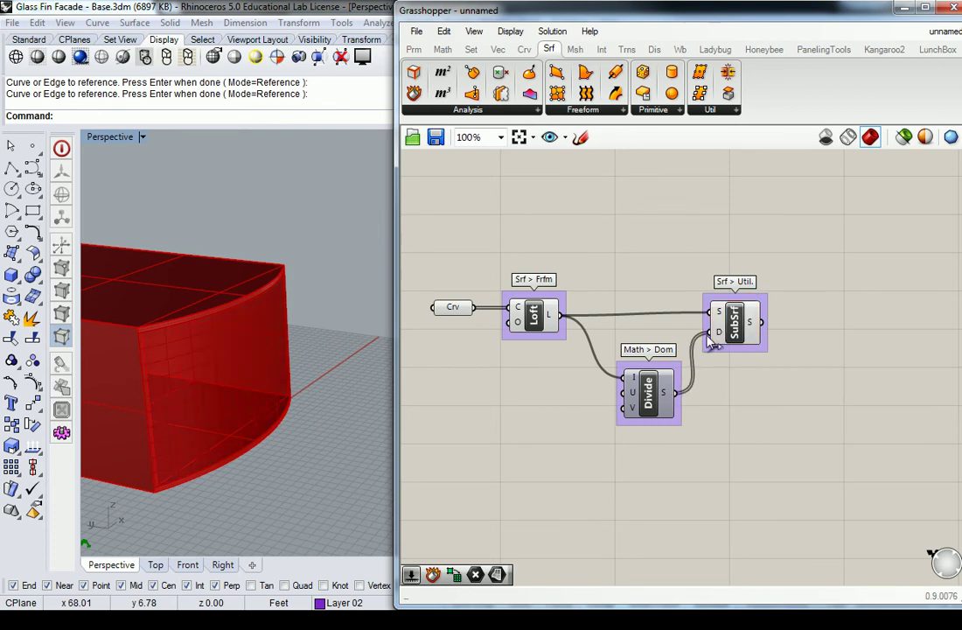
{"action": "right_click_drag", "start_coordinate": [334, 366], "coordinate": [339, 344]}
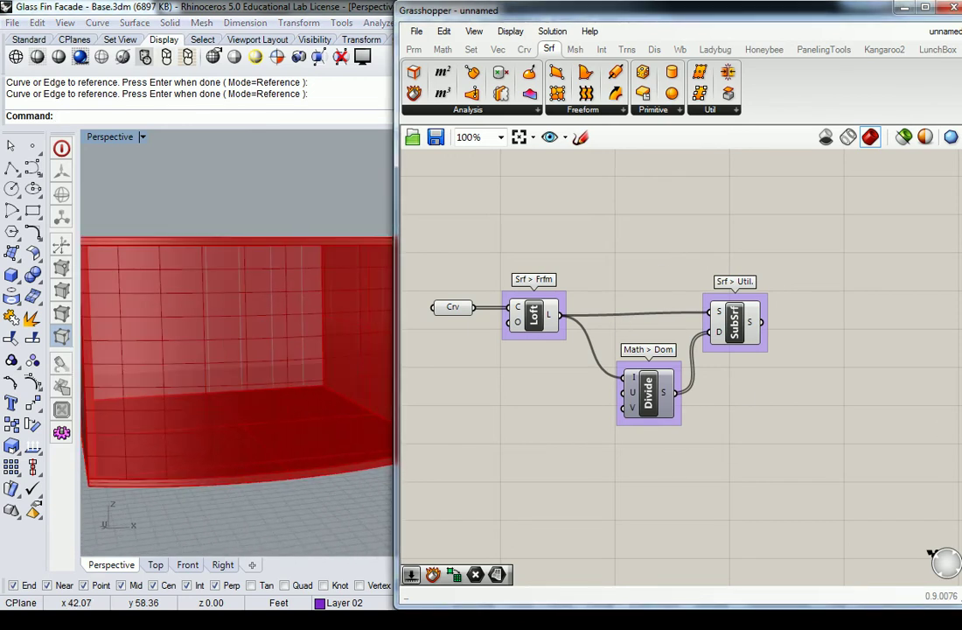
{"action": "key", "text": "alt+Tab"}
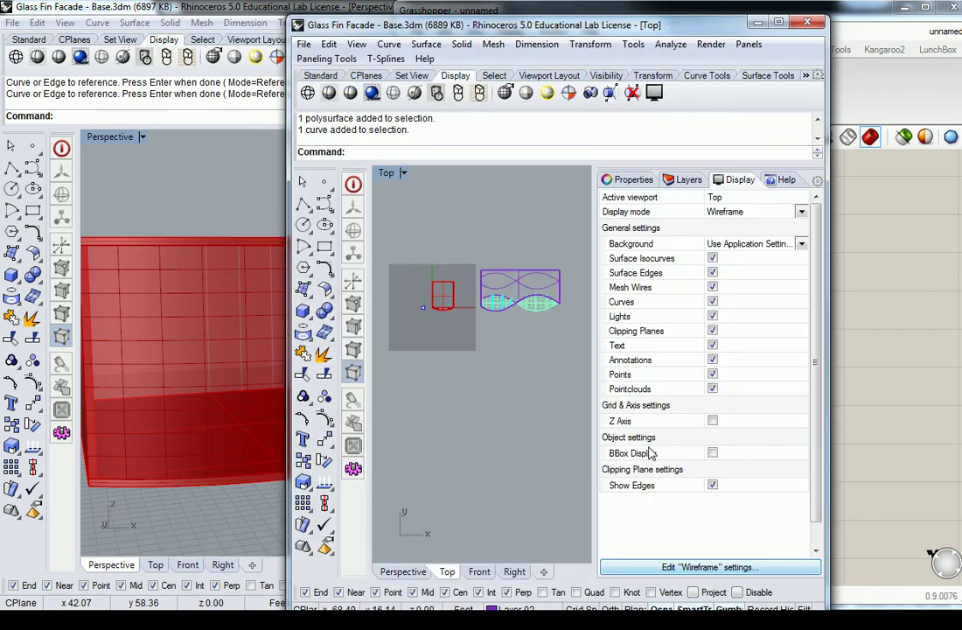
{"action": "double_click", "coordinate": [389, 172]}
{"action": "double_click", "coordinate": [507, 173]}
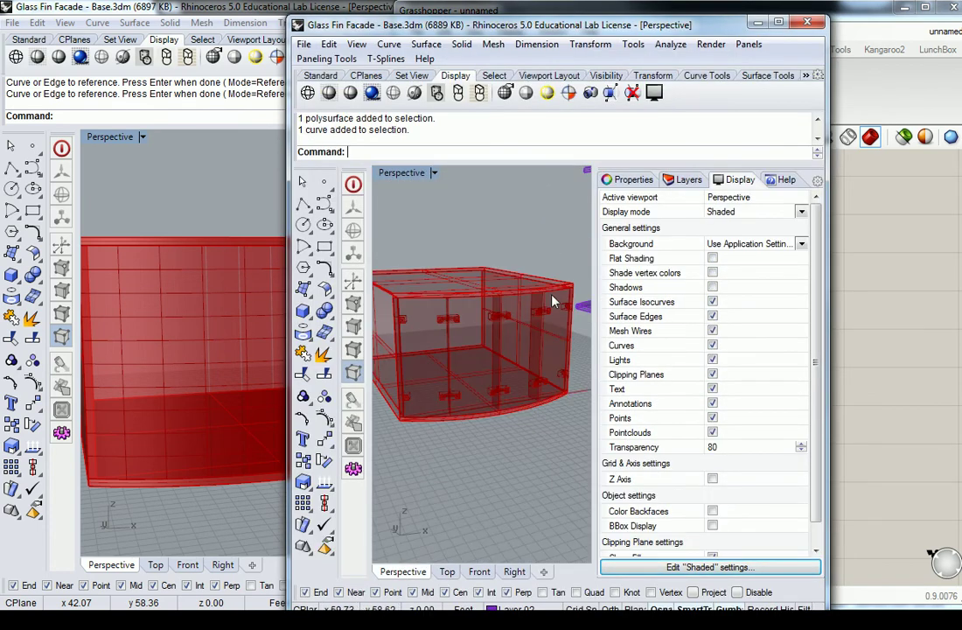
{"action": "right_click_drag", "start_coordinate": [552, 301], "coordinate": [514, 349]}
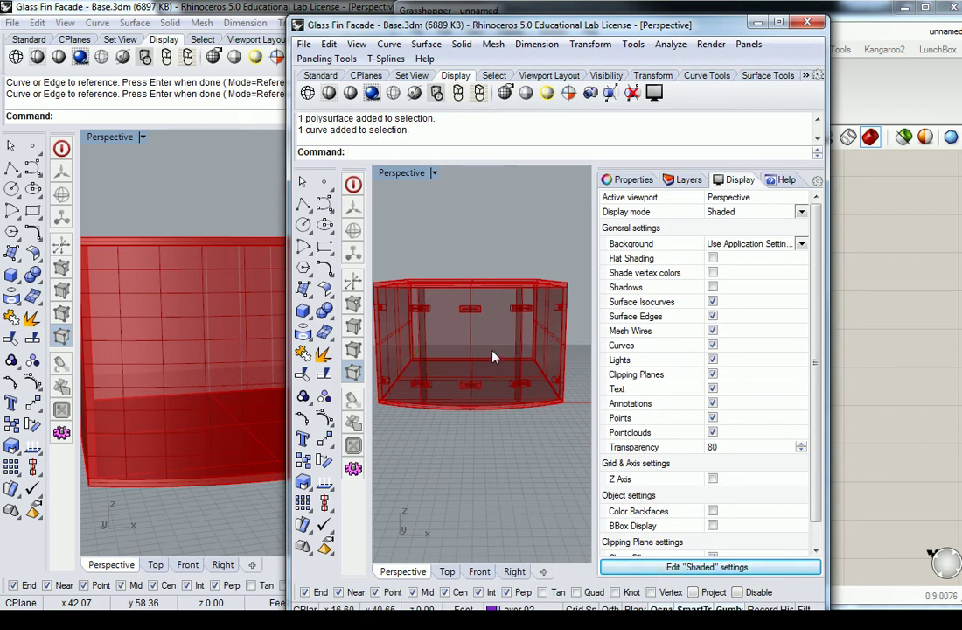
{"action": "right_click_drag", "start_coordinate": [524, 338], "coordinate": [471, 306], "text": "shift"}
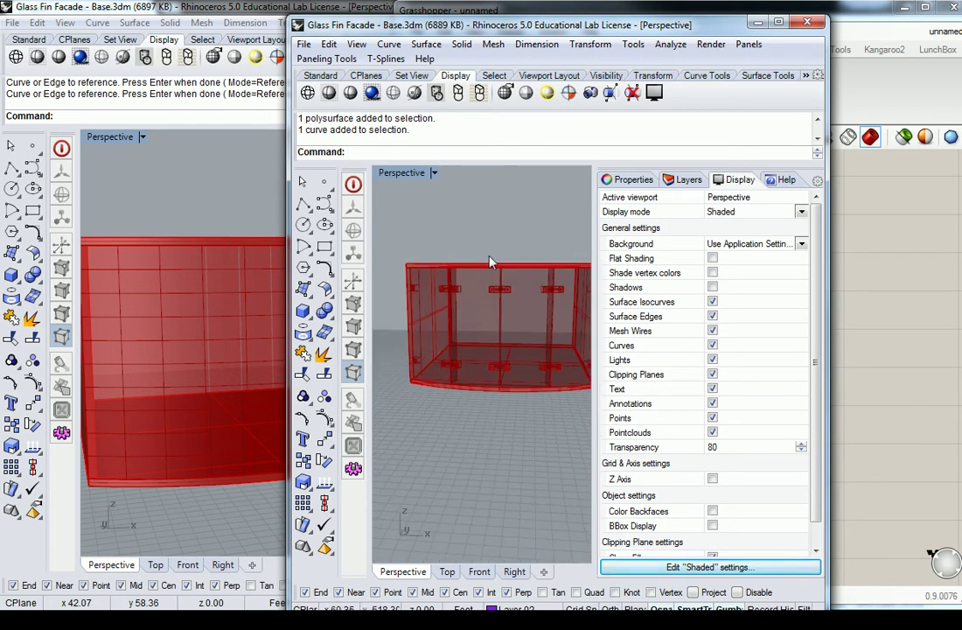
{"action": "left_click", "coordinate": [198, 208]}
{"action": "right_click_drag", "start_coordinate": [558, 374], "coordinate": [569, 355]}
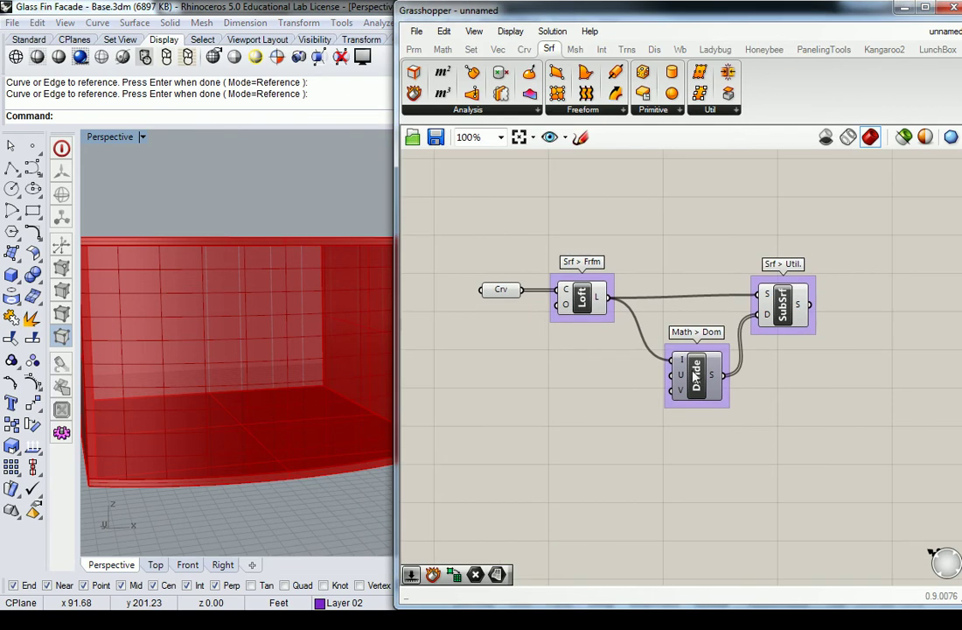
Step: Create two 0–10 number sliders feeding Divide's U and V inputs, set to 3 and 1
{"action": "double_click", "coordinate": [551, 385]}
{"action": "type", "text": "0<10"}
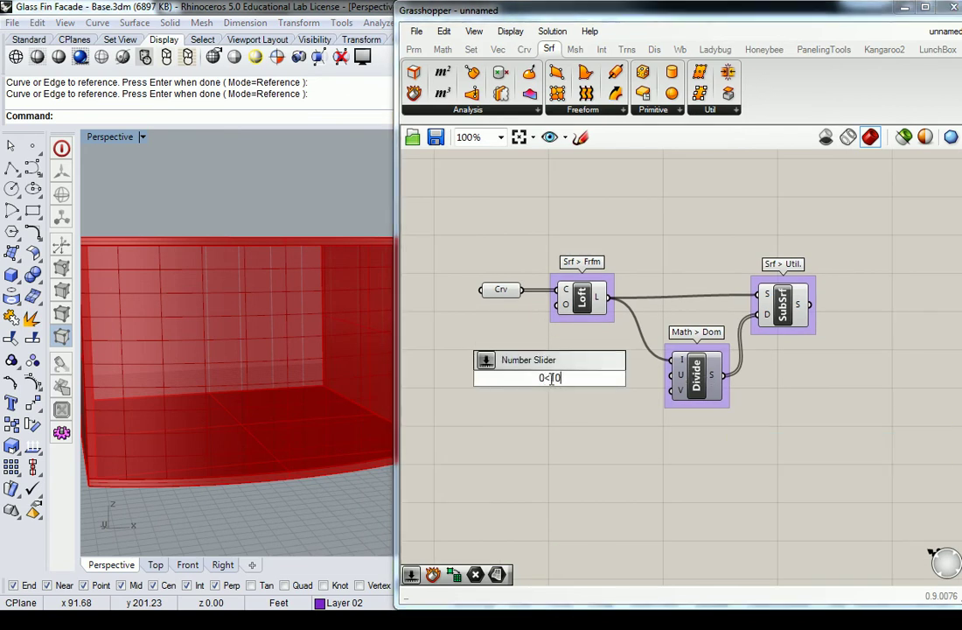
{"action": "key", "text": "Return"}
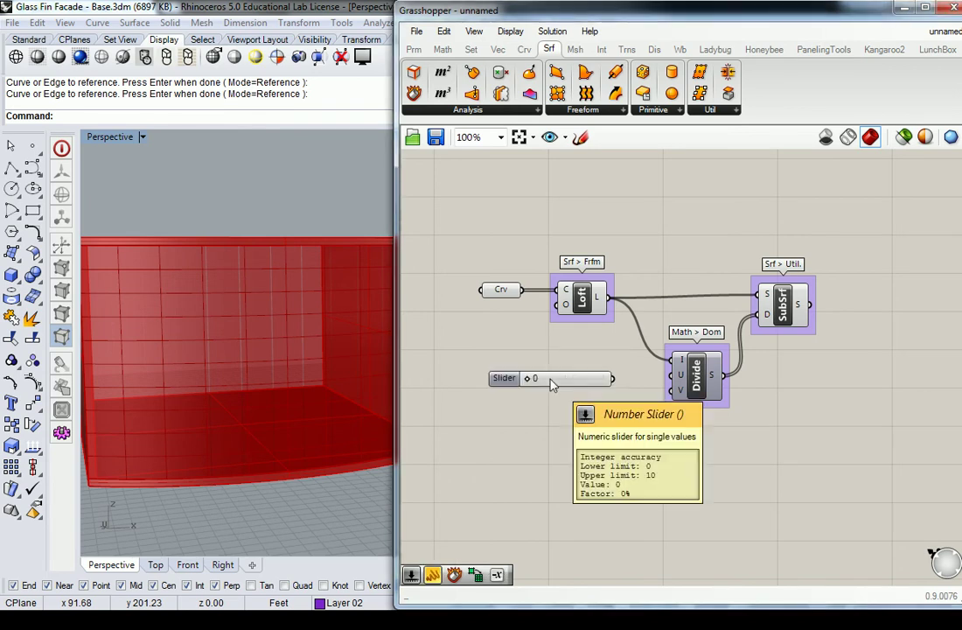
{"action": "left_click", "coordinate": [567, 380]}
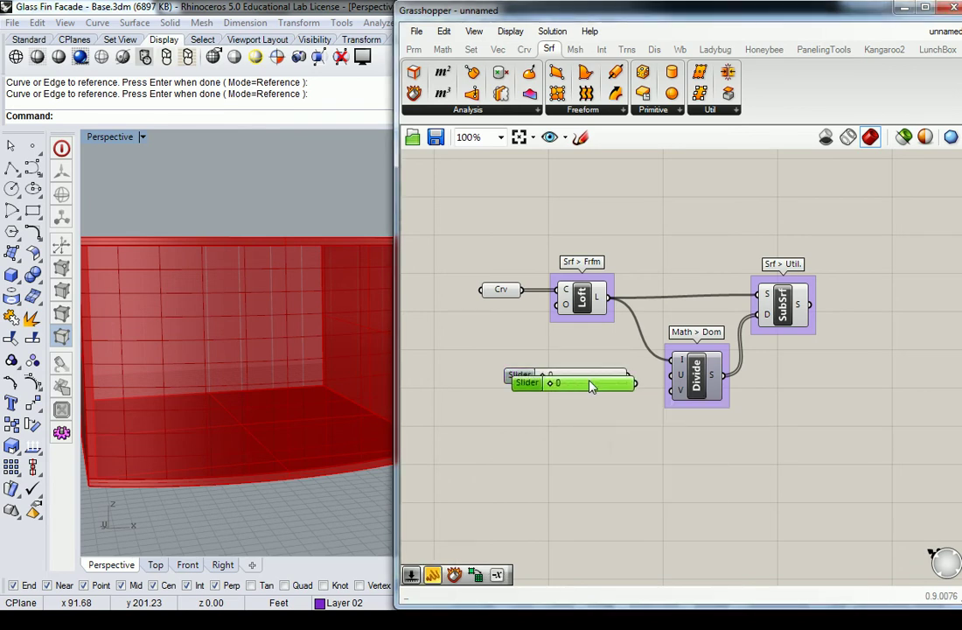
{"action": "key", "text": "ctrl+c"}
{"action": "key", "text": "ctrl+v"}
{"action": "left_click_drag", "start_coordinate": [628, 377], "coordinate": [671, 375]}
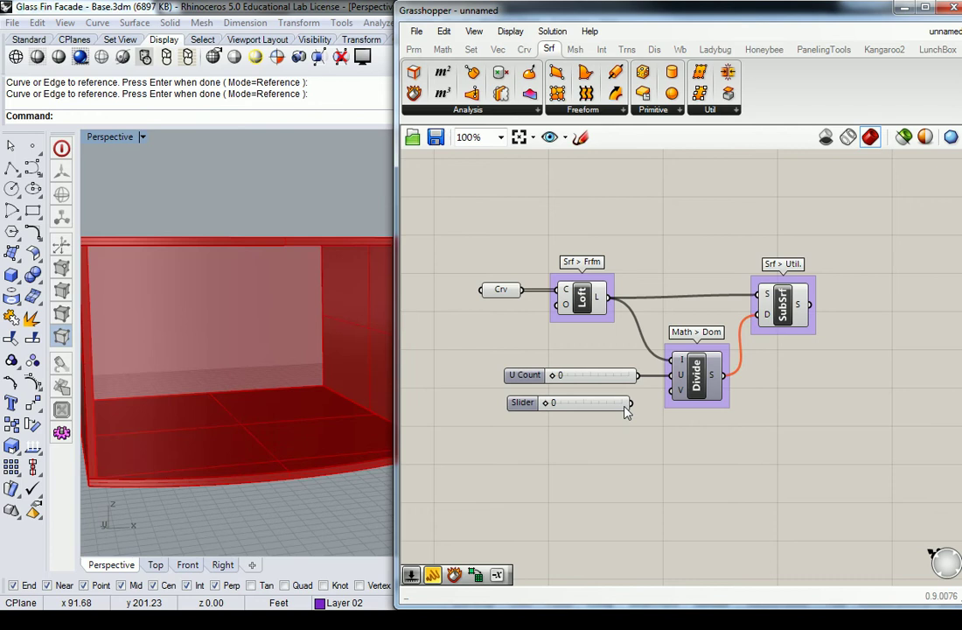
{"action": "left_click_drag", "start_coordinate": [631, 403], "coordinate": [672, 390]}
{"action": "mouse_move", "coordinate": [560, 379]}
{"action": "left_mouse_down"}
{"action": "mouse_move", "coordinate": [564, 408]}
{"action": "mouse_move", "coordinate": [566, 379]}
{"action": "mouse_move", "coordinate": [576, 377]}
{"action": "left_mouse_up"}
Step: Turn off the preview of the Crv and Loft components
{"action": "left_click_drag", "start_coordinate": [832, 239], "coordinate": [454, 339]}
{"action": "left_click_drag", "start_coordinate": [648, 204], "coordinate": [468, 328]}
{"action": "middle_click", "coordinate": [543, 266]}
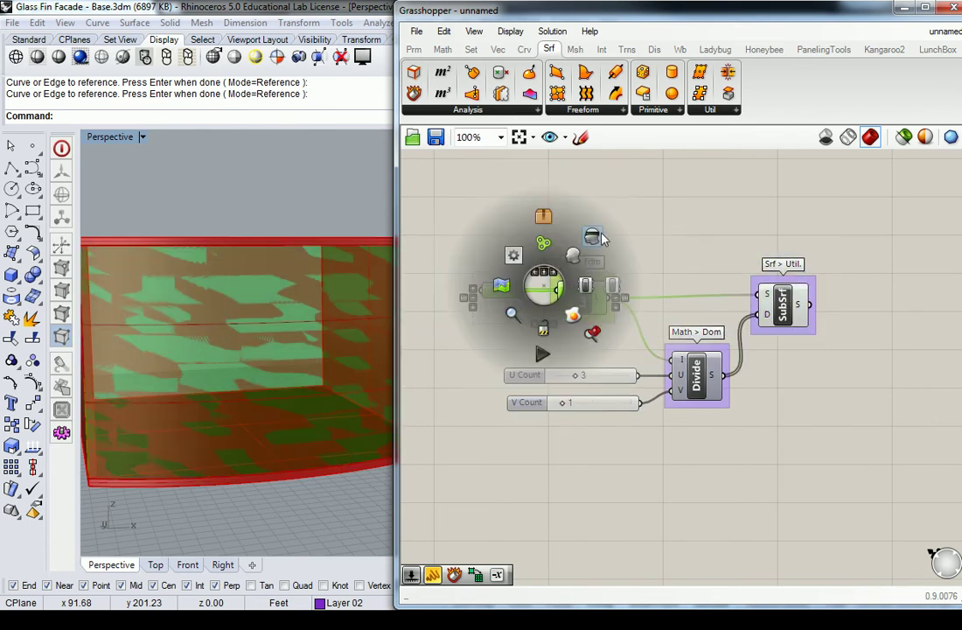
{"action": "left_click", "coordinate": [516, 200]}
{"action": "right_click_drag", "start_coordinate": [262, 332], "coordinate": [321, 363]}
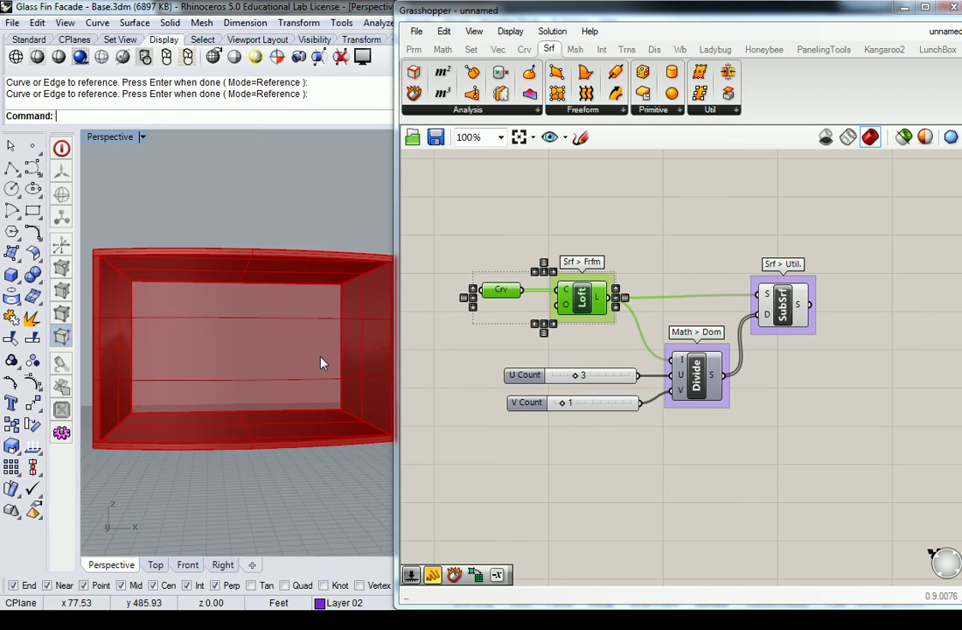
Step: Set U Count to 1 and V Count to 4, then shift both sliders slightly left
{"action": "left_click", "coordinate": [473, 351]}
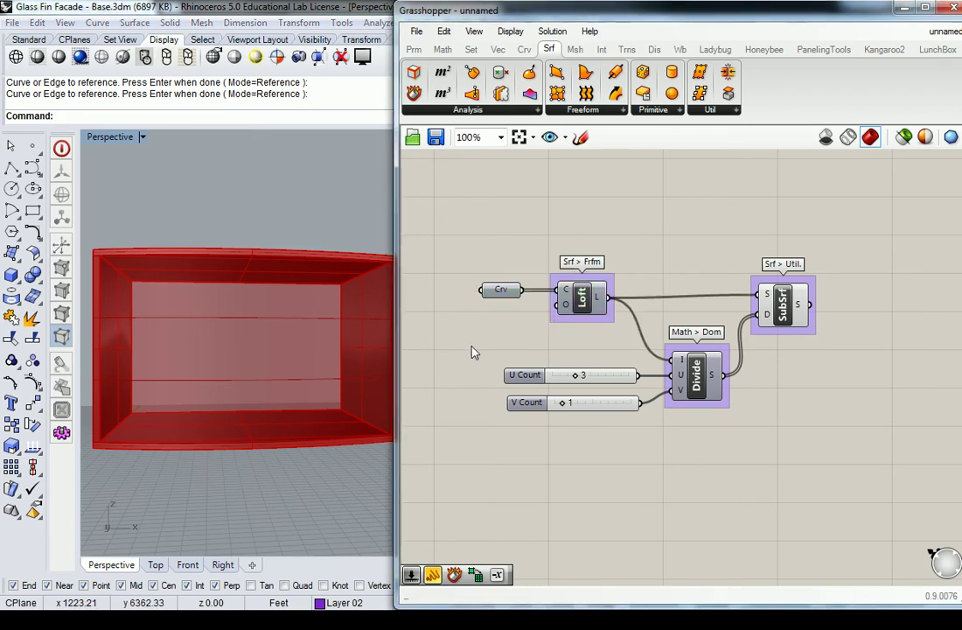
{"action": "left_click_drag", "start_coordinate": [575, 374], "coordinate": [564, 382]}
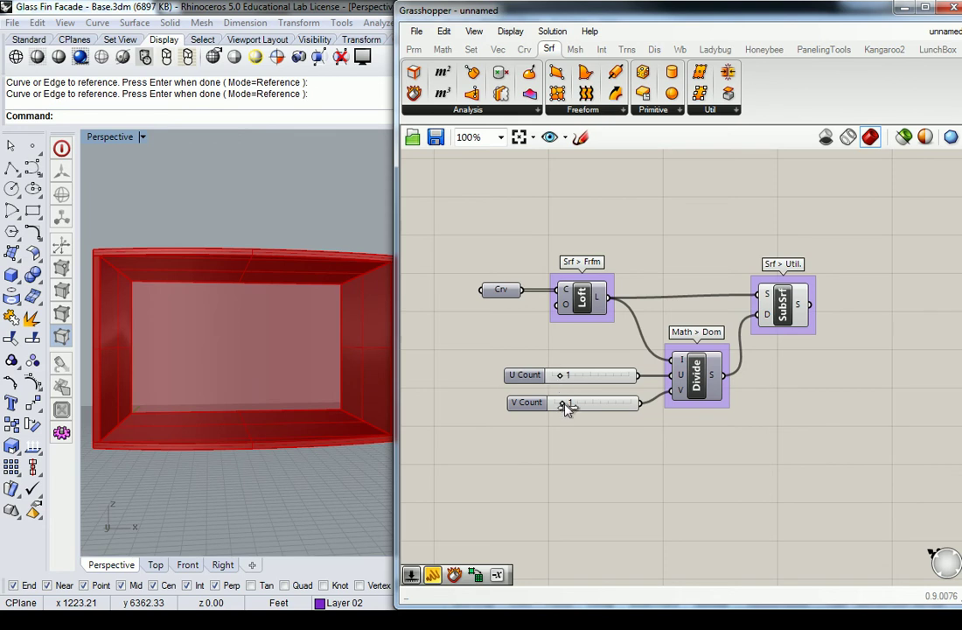
{"action": "left_click_drag", "start_coordinate": [565, 403], "coordinate": [591, 404]}
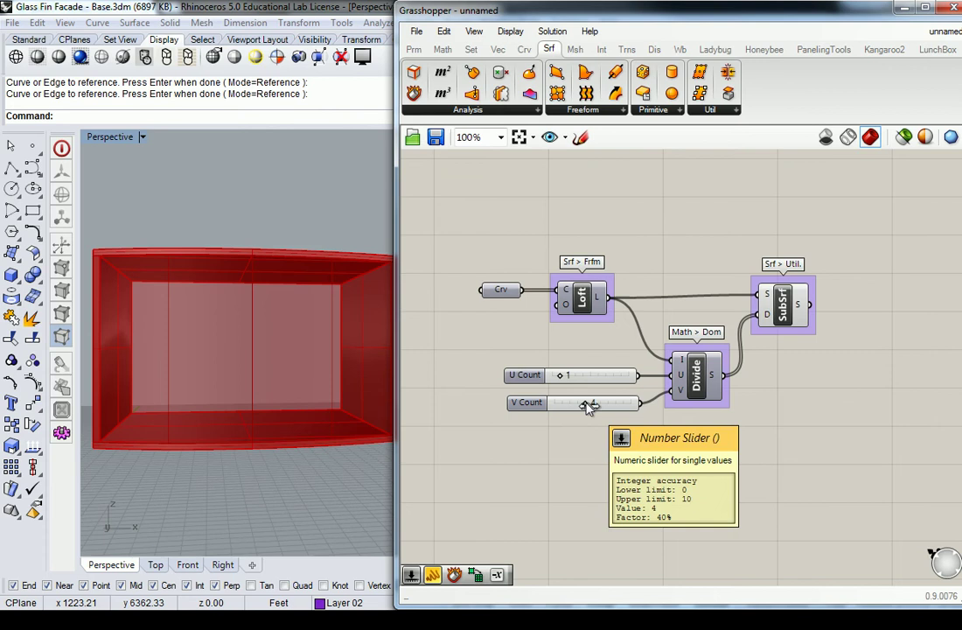
{"action": "right_click_drag", "start_coordinate": [242, 299], "coordinate": [273, 332]}
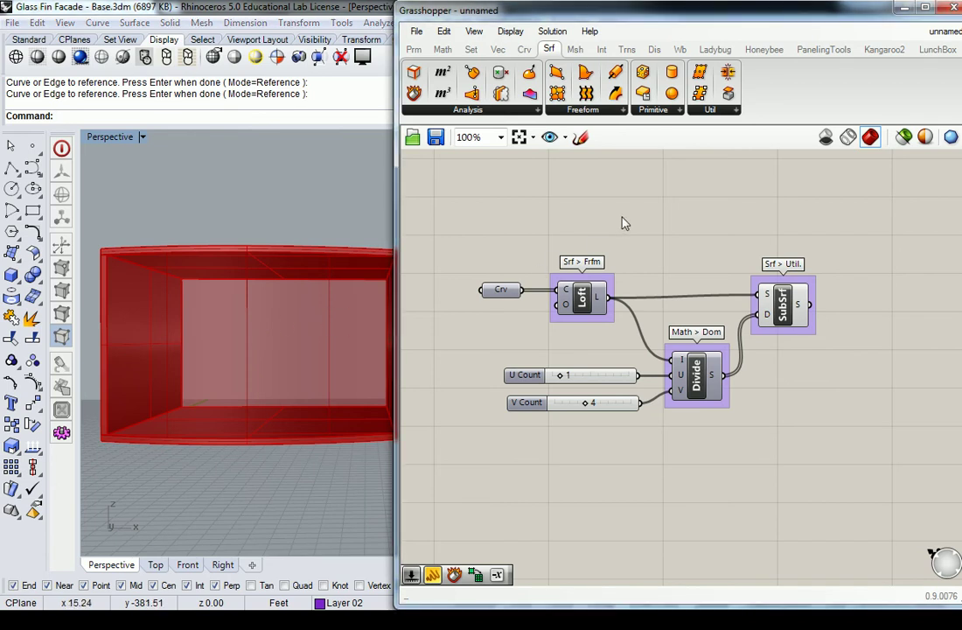
{"action": "left_click_drag", "start_coordinate": [637, 431], "coordinate": [497, 351]}
{"action": "left_click_drag", "start_coordinate": [598, 387], "coordinate": [584, 388]}
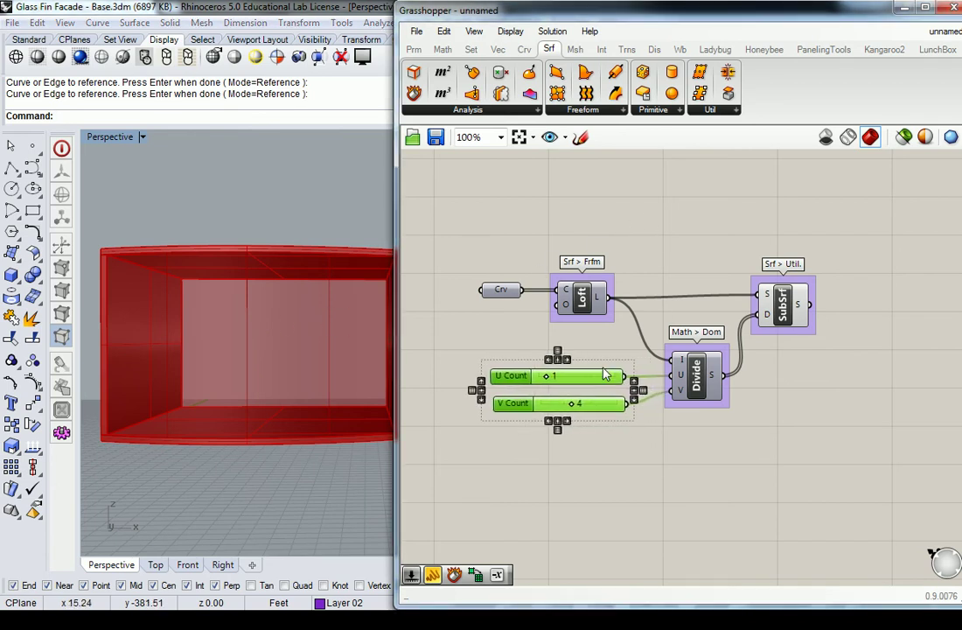
{"action": "left_click", "coordinate": [785, 247]}
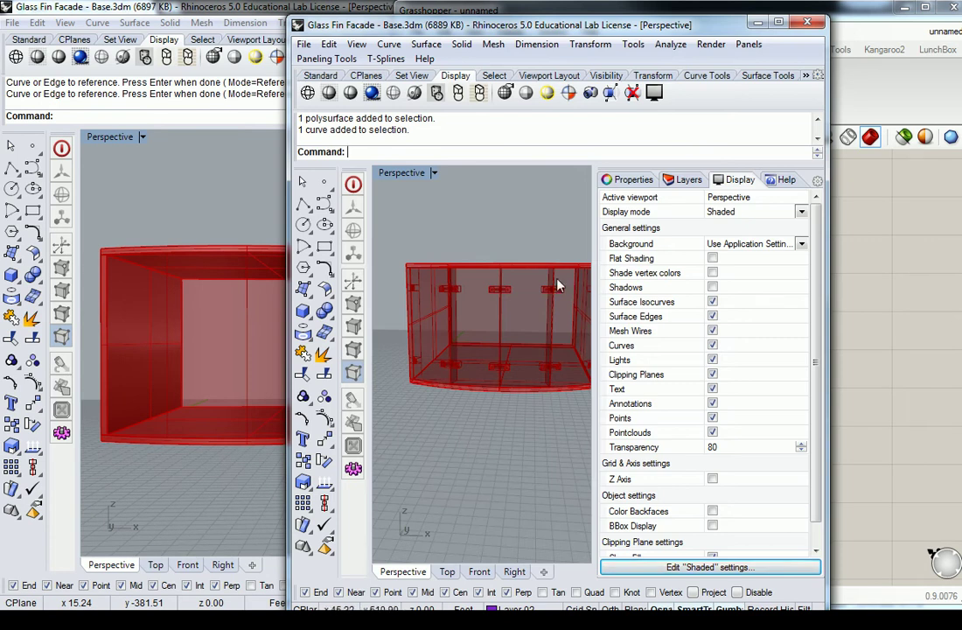
Step: Zoom in and orbit down onto the reference facade's glass panels and fin brackets
{"action": "scroll", "coordinate": [558, 284], "scroll_direction": "up", "scroll_amount": 5}
{"action": "right_click_drag", "start_coordinate": [551, 321], "coordinate": [511, 379]}
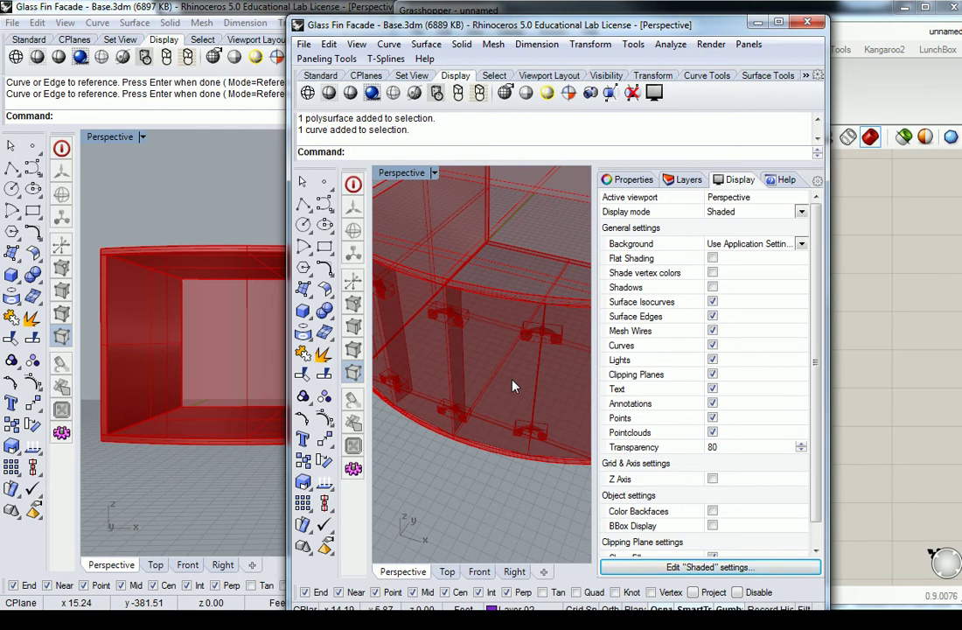
Step: Feed SubSrf's panels into a new Deconstruct Brep and check its 4 faces, 16 edges, 16 vertices
{"action": "left_click", "coordinate": [170, 180]}
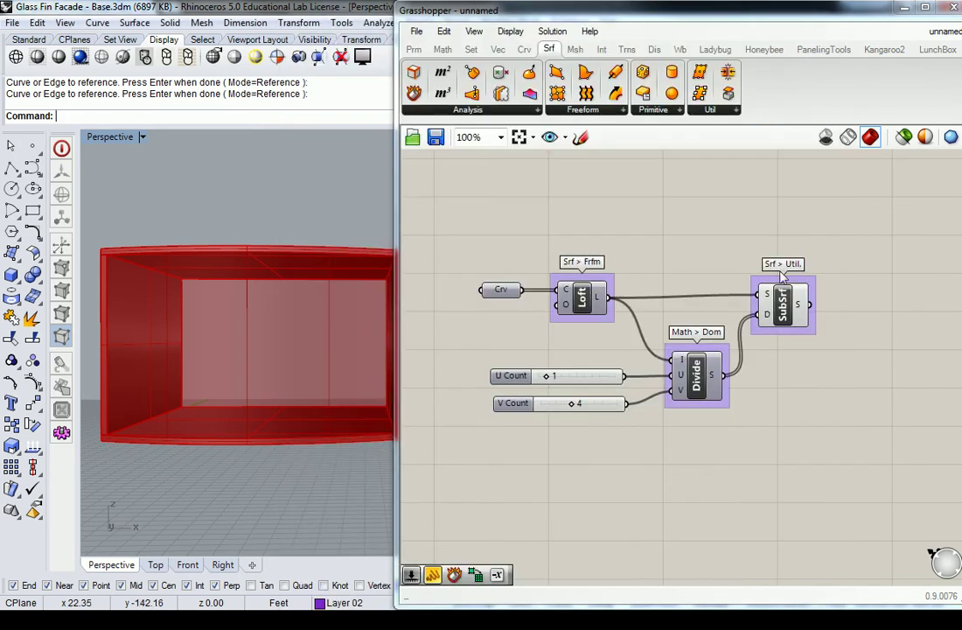
{"action": "right_click_drag", "start_coordinate": [802, 278], "coordinate": [635, 279]}
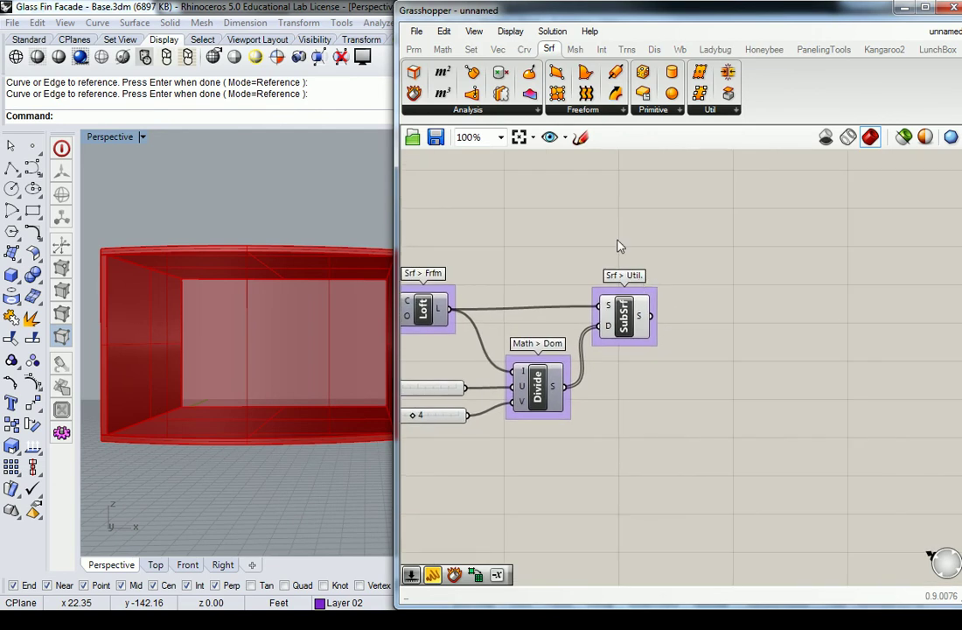
{"action": "left_click_drag", "start_coordinate": [414, 93], "coordinate": [730, 311]}
{"action": "left_click_drag", "start_coordinate": [651, 316], "coordinate": [733, 325]}
{"action": "left_click", "coordinate": [733, 326]}
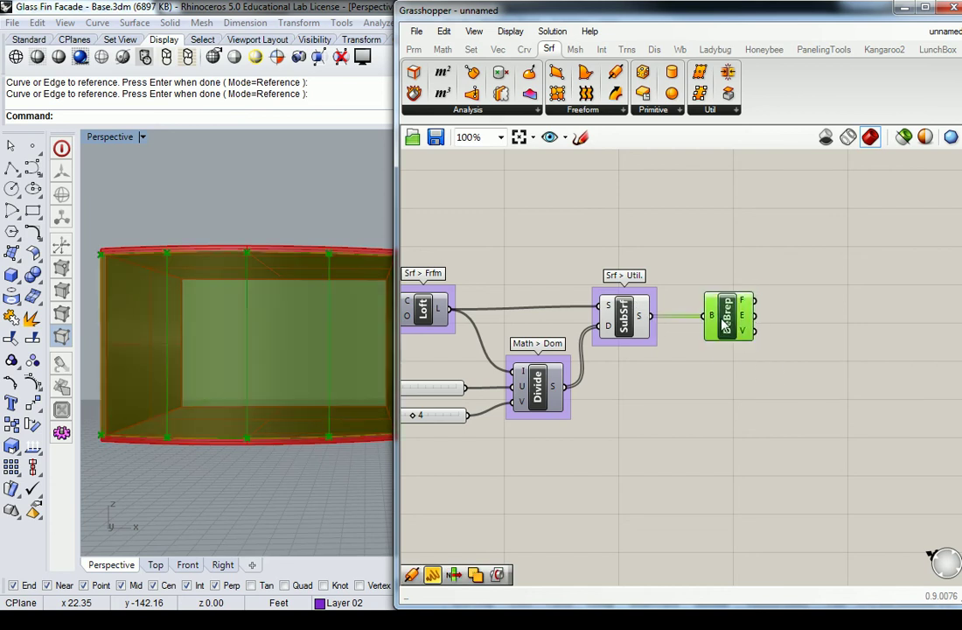
{"action": "left_click", "coordinate": [698, 254]}
{"action": "right_click_drag", "start_coordinate": [698, 253], "coordinate": [641, 250]}
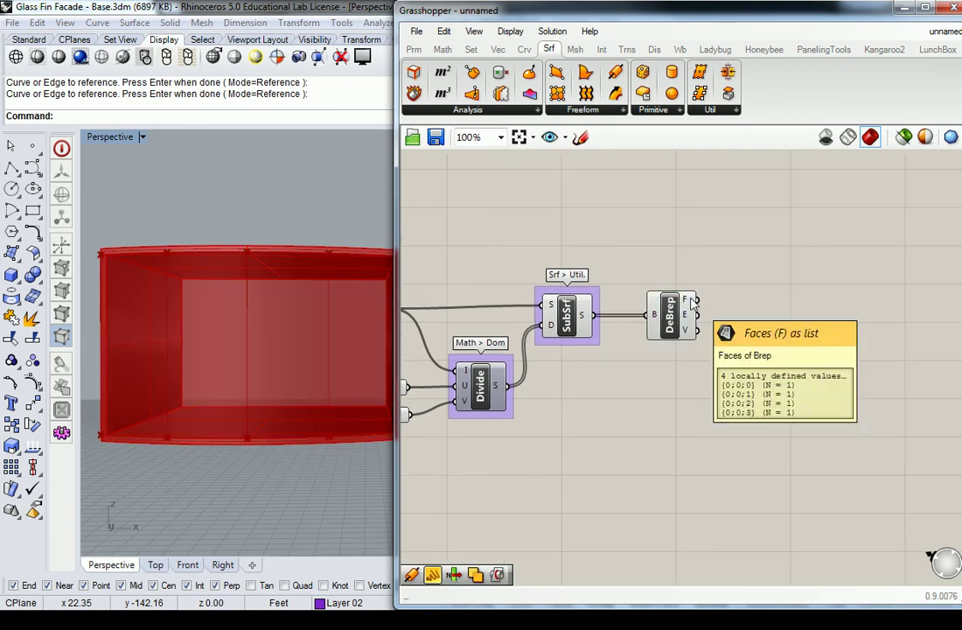
{"action": "mouse_move", "coordinate": [691, 319]}
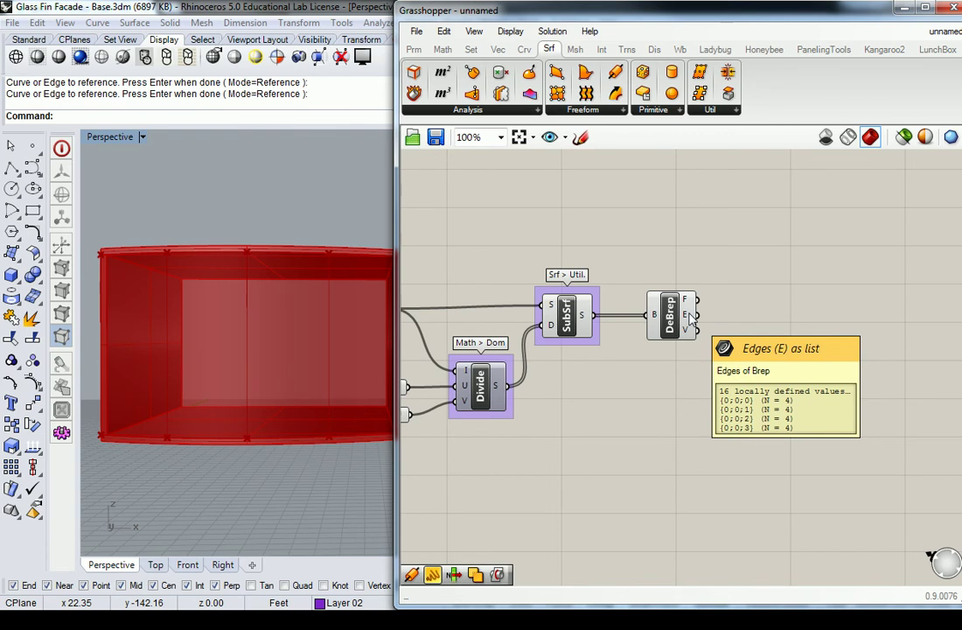
{"action": "mouse_move", "coordinate": [691, 338]}
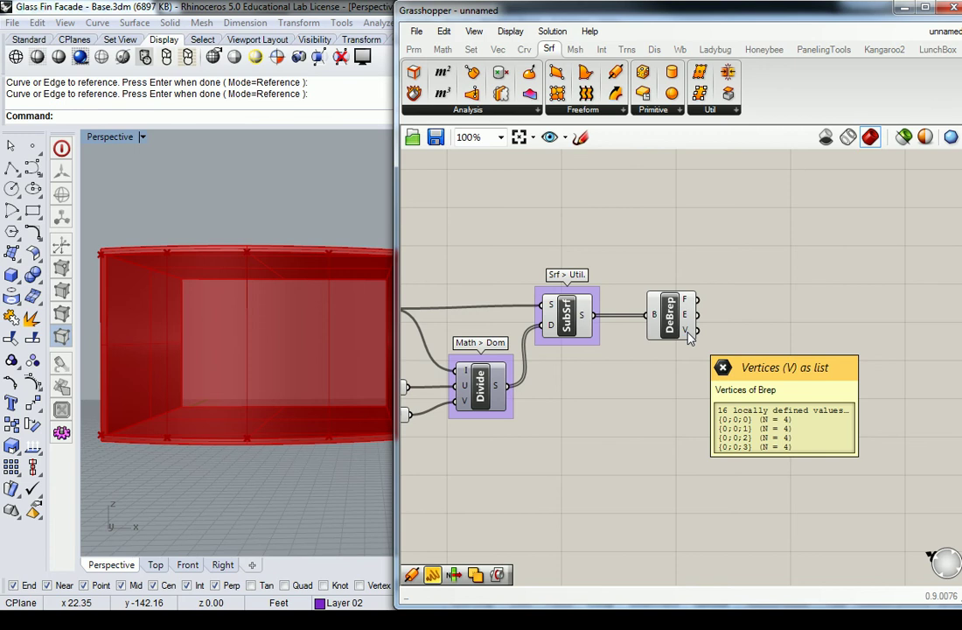
{"action": "right_click_drag", "start_coordinate": [764, 316], "coordinate": [674, 323]}
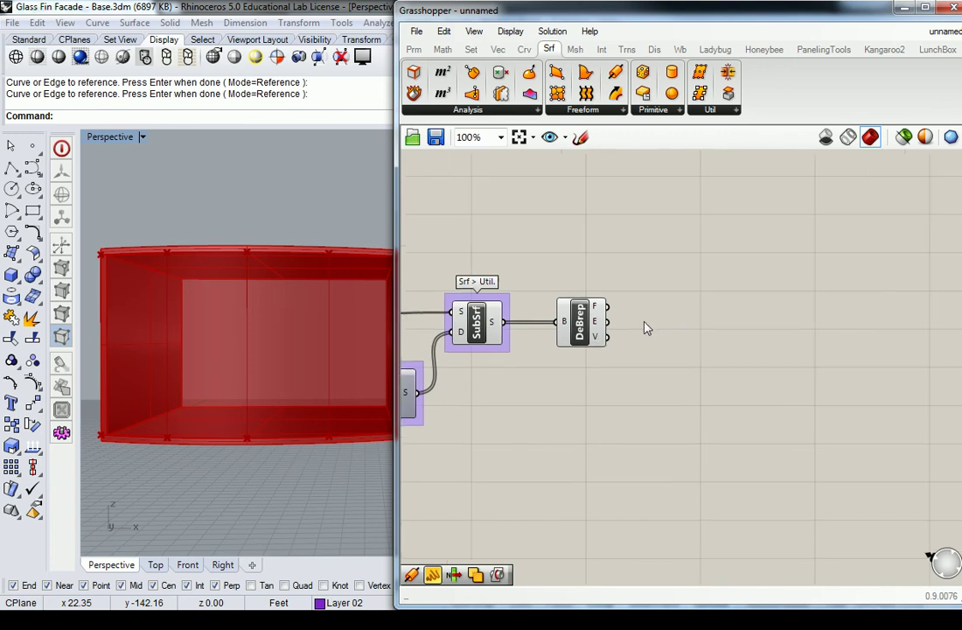
{"action": "mouse_move", "coordinate": [603, 325]}
{"action": "left_click", "coordinate": [413, 49]}
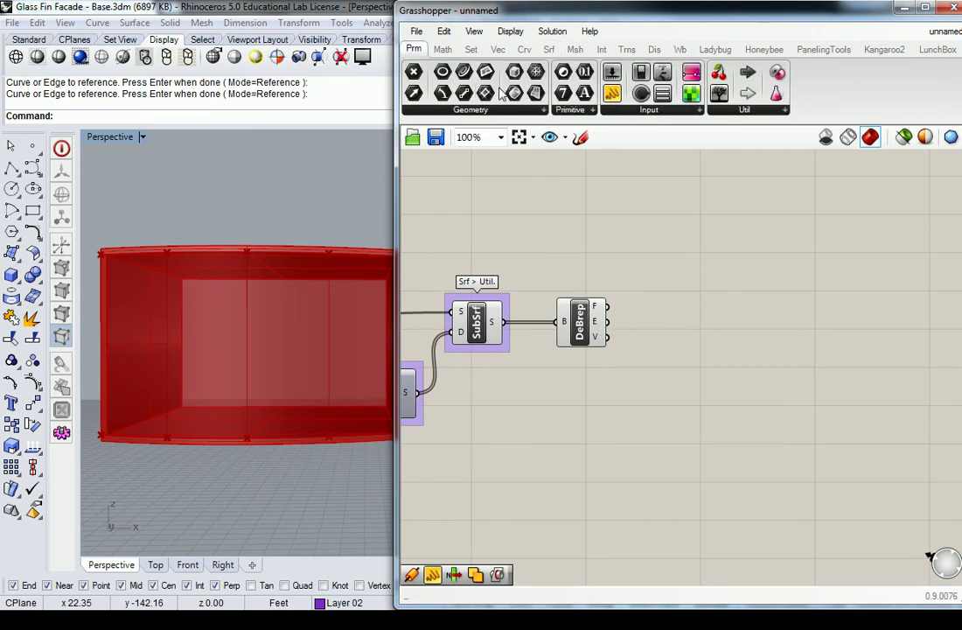
{"action": "left_click_drag", "start_coordinate": [463, 71], "coordinate": [652, 285]}
{"action": "left_click_drag", "start_coordinate": [607, 321], "coordinate": [651, 283]}
{"action": "right_click_drag", "start_coordinate": [292, 269], "coordinate": [313, 307]}
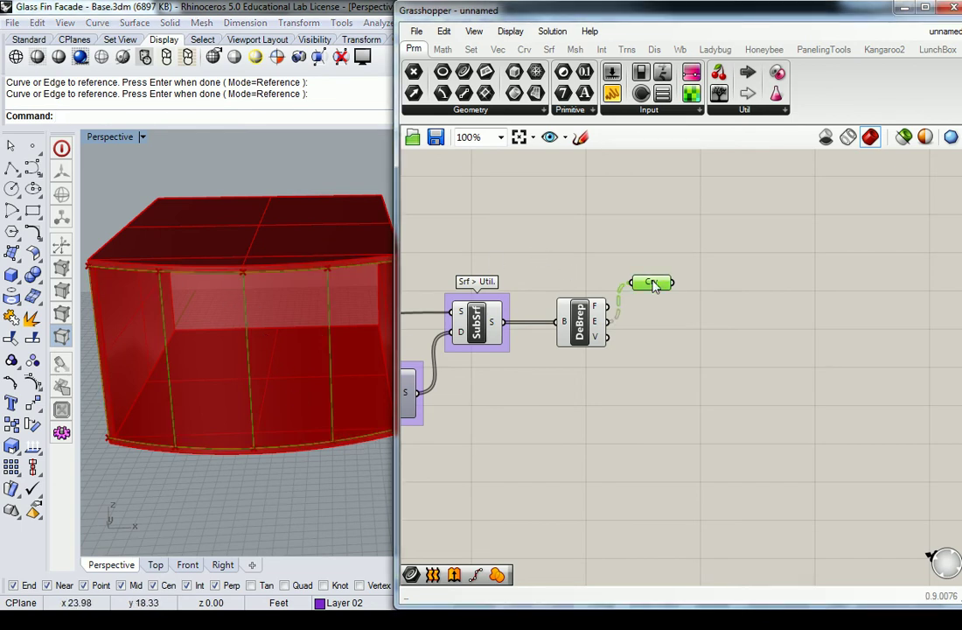
{"action": "left_click_drag", "start_coordinate": [603, 322], "coordinate": [651, 293]}
{"action": "key", "text": "Delete"}
{"action": "right_click_drag", "start_coordinate": [652, 297], "coordinate": [710, 301]}
{"action": "left_click_drag", "start_coordinate": [711, 301], "coordinate": [562, 419]}
{"action": "middle_click", "coordinate": [645, 325]}
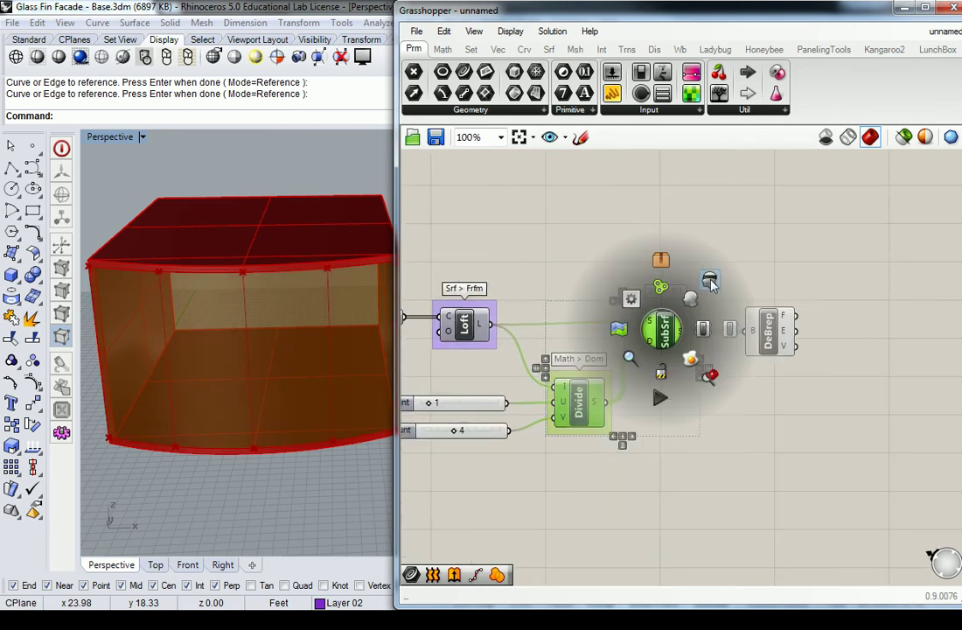
{"action": "left_click", "coordinate": [772, 250]}
{"action": "right_click_drag", "start_coordinate": [771, 250], "coordinate": [679, 297]}
{"action": "mouse_move", "coordinate": [668, 326]}
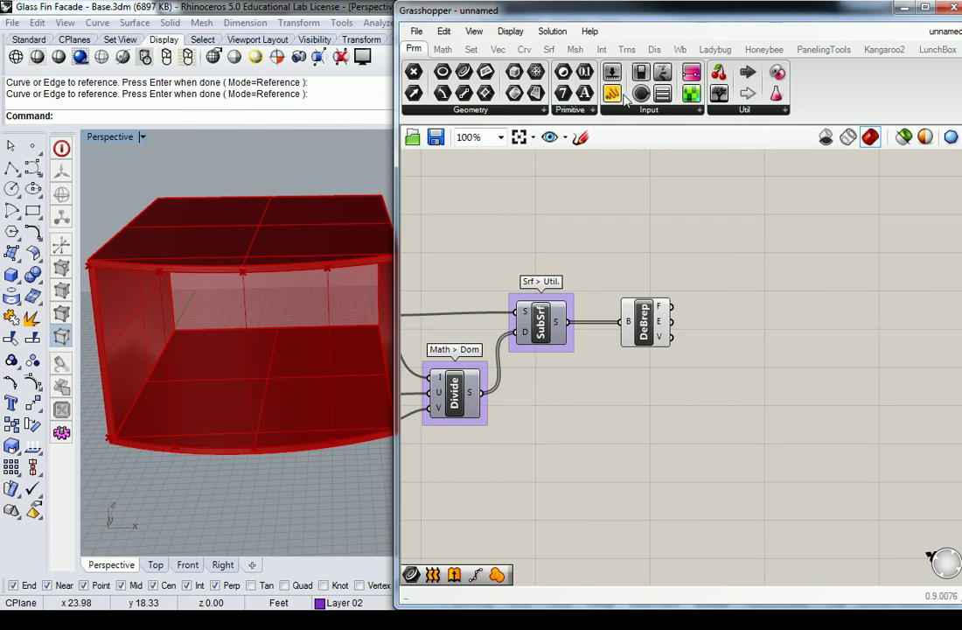
{"action": "left_click_drag", "start_coordinate": [612, 92], "coordinate": [758, 282]}
{"action": "left_click_drag", "start_coordinate": [672, 321], "coordinate": [699, 280]}
{"action": "left_click_drag", "start_coordinate": [766, 294], "coordinate": [806, 521]}
{"action": "right_click_drag", "start_coordinate": [894, 385], "coordinate": [785, 352]}
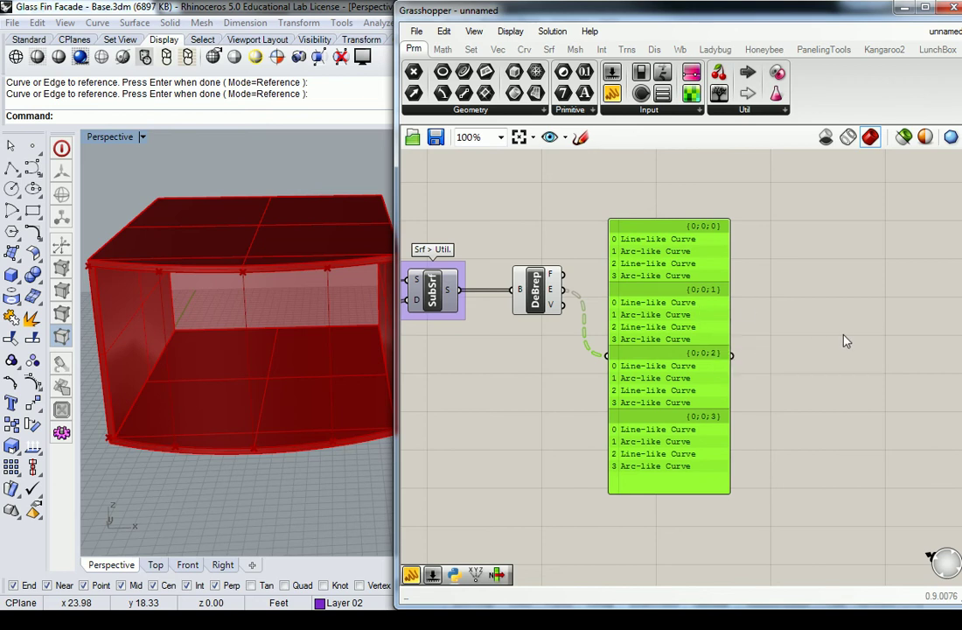
{"action": "key", "text": "Delete"}
{"action": "right_click_drag", "start_coordinate": [571, 302], "coordinate": [605, 311]}
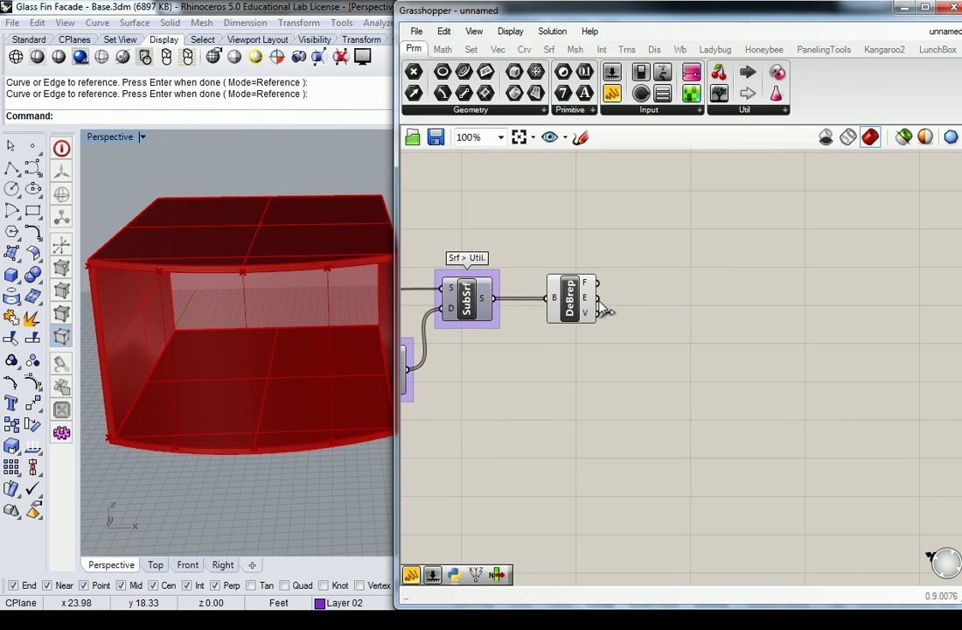
{"action": "mouse_move", "coordinate": [590, 302]}
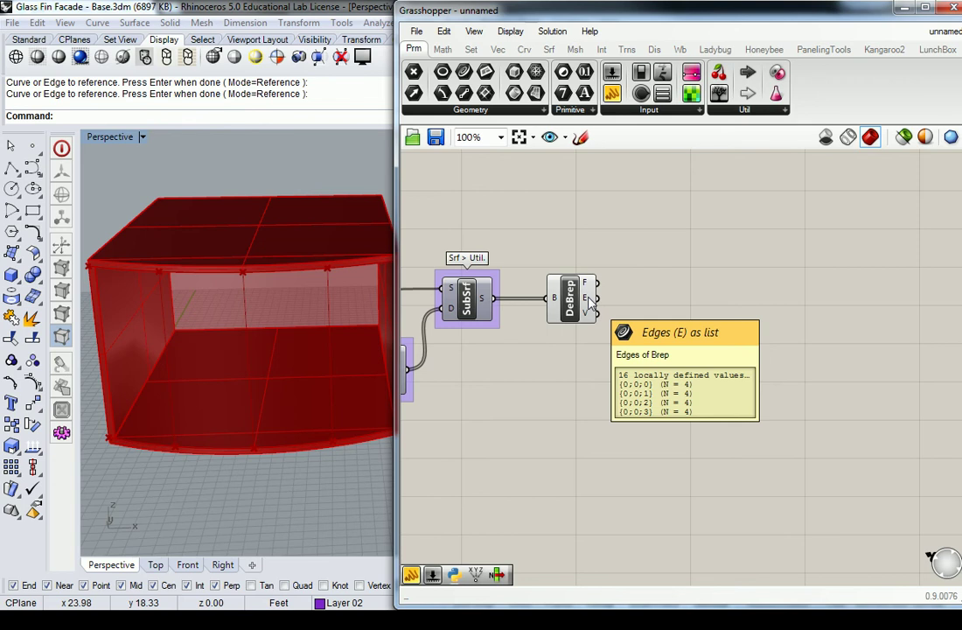
{"action": "left_click_drag", "start_coordinate": [590, 302], "coordinate": [722, 300]}
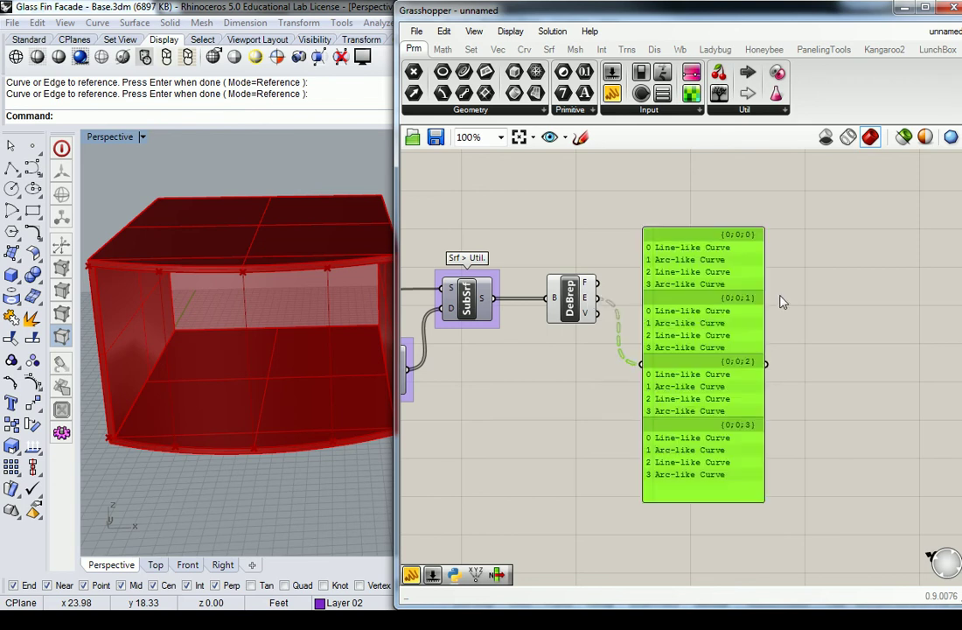
{"action": "left_click", "coordinate": [613, 243]}
{"action": "left_click", "coordinate": [685, 286]}
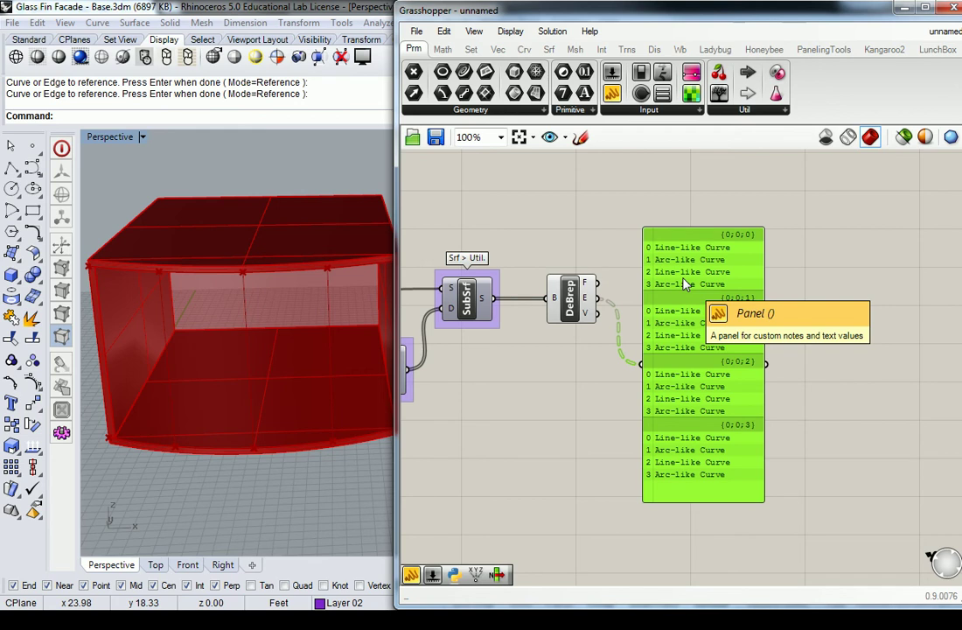
Step: Replace the edge list panel with a List Item component fed by DeBrep's E output
{"action": "key", "text": "Delete"}
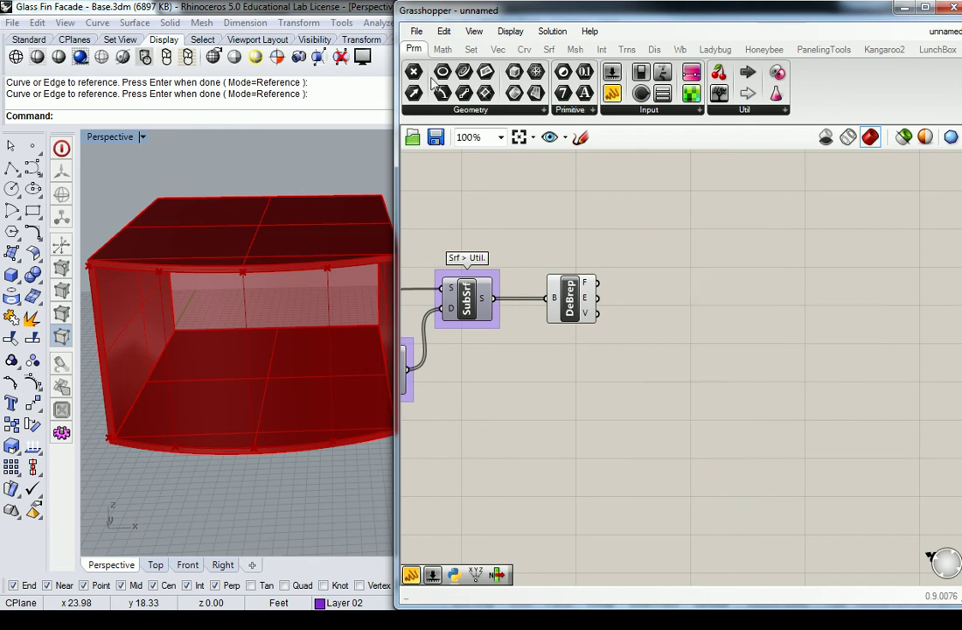
{"action": "left_click", "coordinate": [471, 50]}
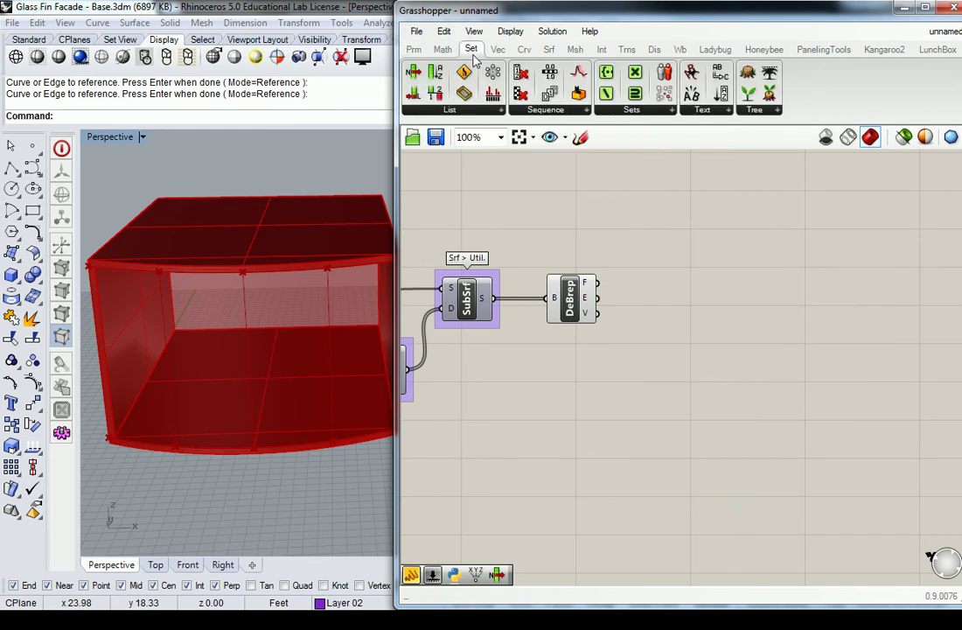
{"action": "left_click", "coordinate": [489, 112]}
{"action": "left_click", "coordinate": [453, 157]}
{"action": "left_click", "coordinate": [713, 288]}
{"action": "left_click_drag", "start_coordinate": [716, 292], "coordinate": [713, 262]}
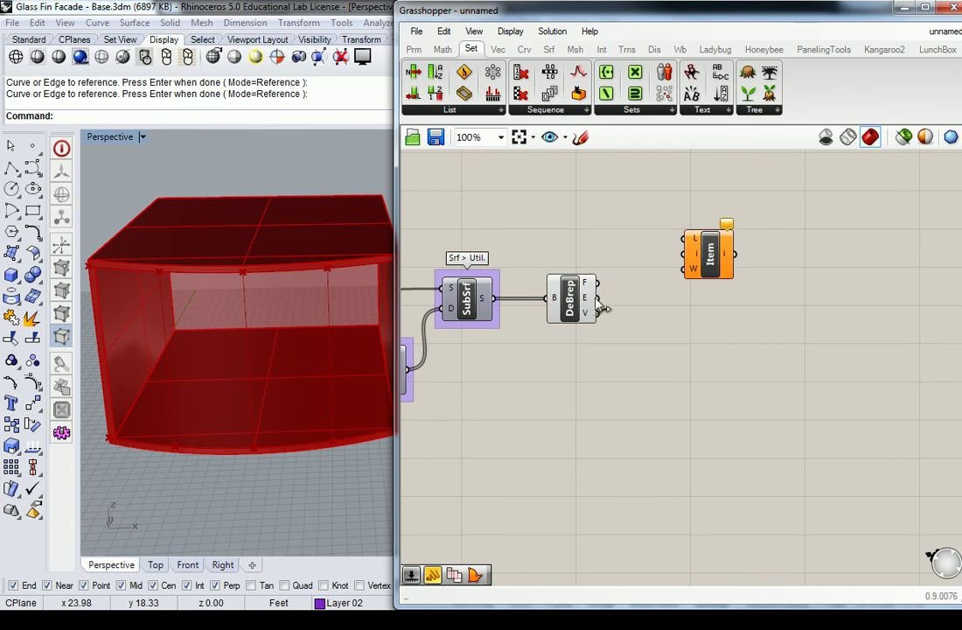
{"action": "left_click_drag", "start_coordinate": [599, 298], "coordinate": [684, 240]}
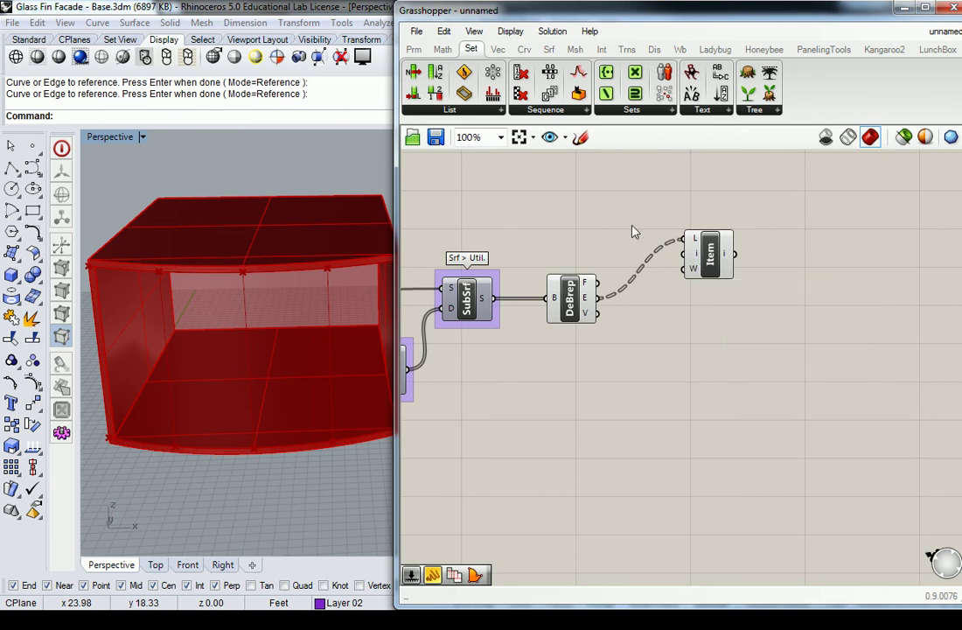
Step: Place a new panel on the canvas and group List Item as "Set > List"
{"action": "left_click", "coordinate": [416, 51]}
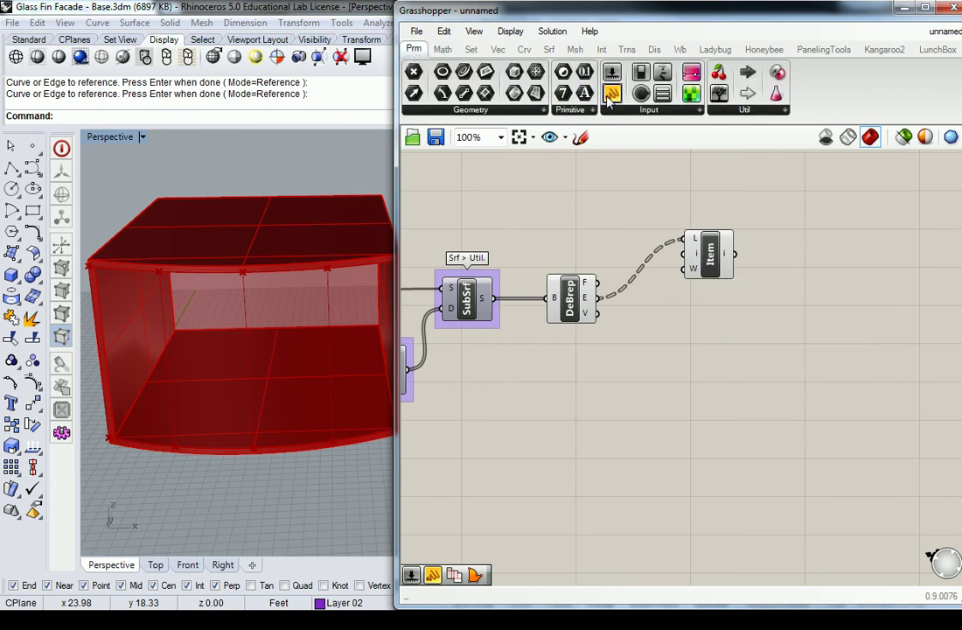
{"action": "left_click_drag", "start_coordinate": [612, 93], "coordinate": [587, 171]}
{"action": "left_click", "coordinate": [707, 254]}
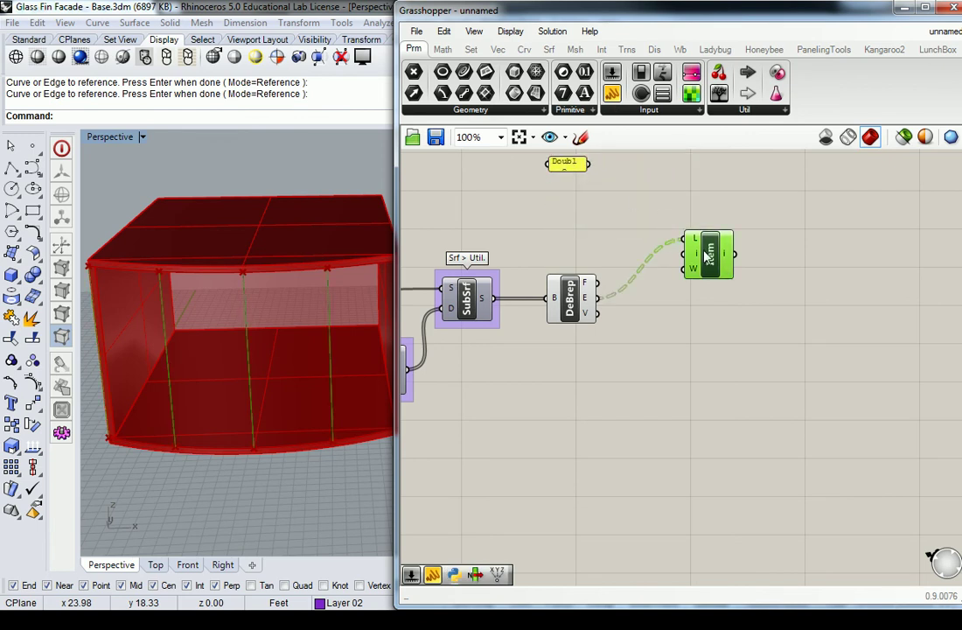
{"action": "key", "text": "ctrl+g"}
{"action": "right_click", "coordinate": [719, 229]}
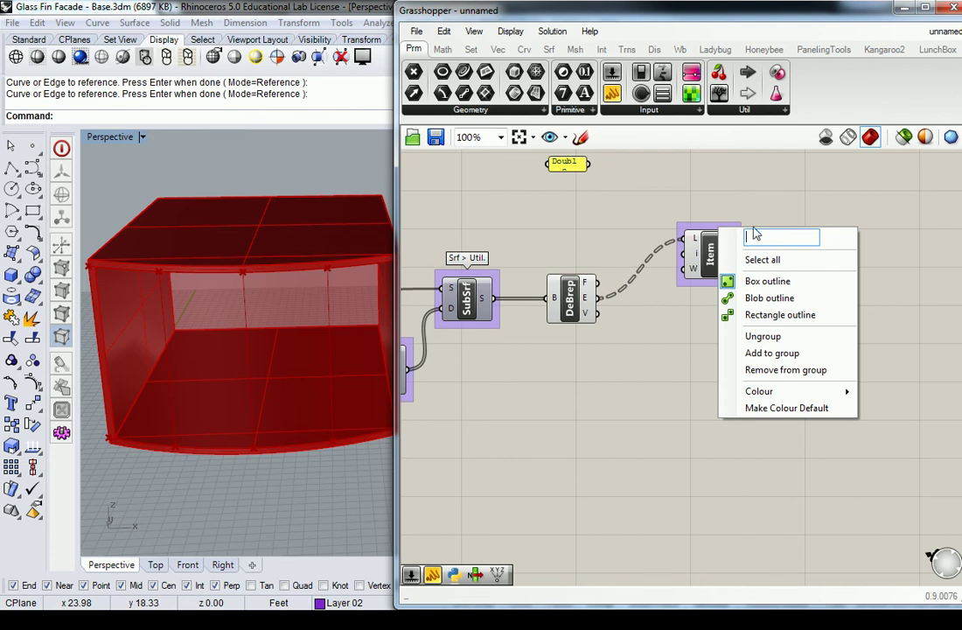
{"action": "type", "text": "Set > List"}
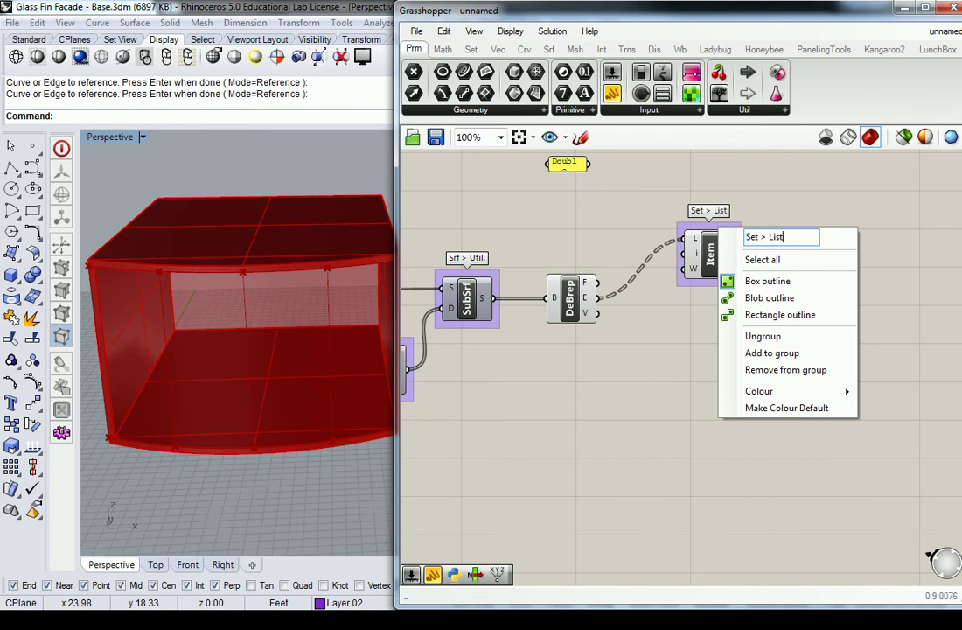
{"action": "key", "text": "Return"}
Step: Put DeBrep in its own group named "Srf > Analysis"
{"action": "left_click", "coordinate": [570, 289]}
{"action": "key", "text": "ctrl+g"}
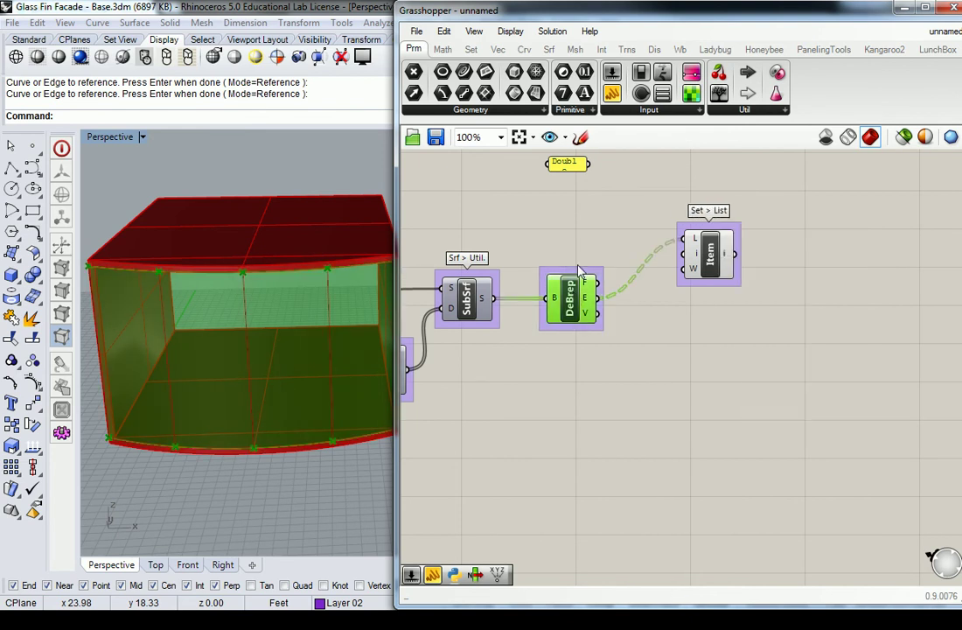
{"action": "left_click", "coordinate": [577, 270]}
{"action": "right_click", "coordinate": [588, 268]}
{"action": "type", "text": "Srf "}
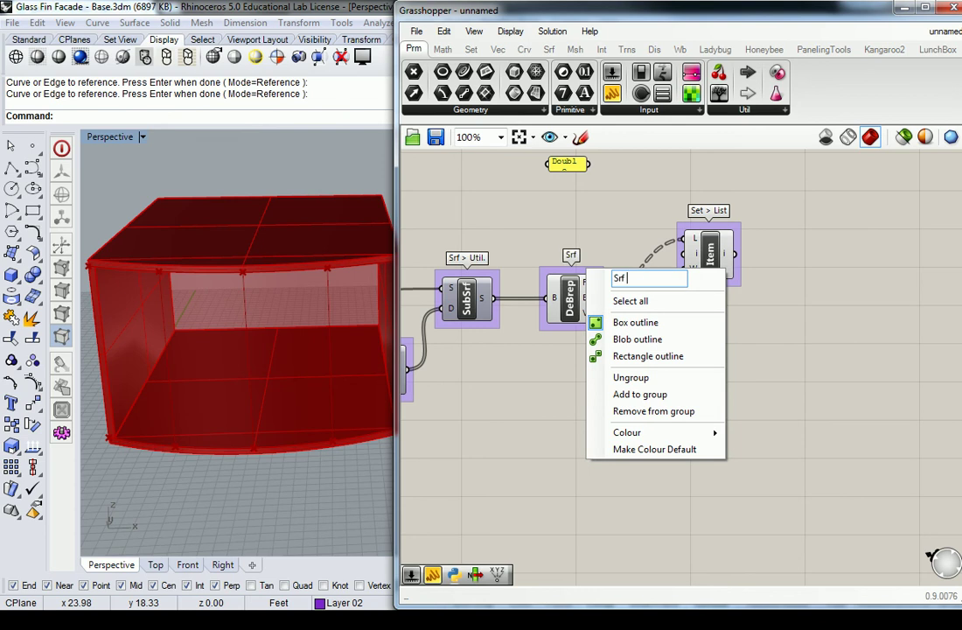
{"action": "type", "text": "> Analysis"}
{"action": "key", "text": "Return"}
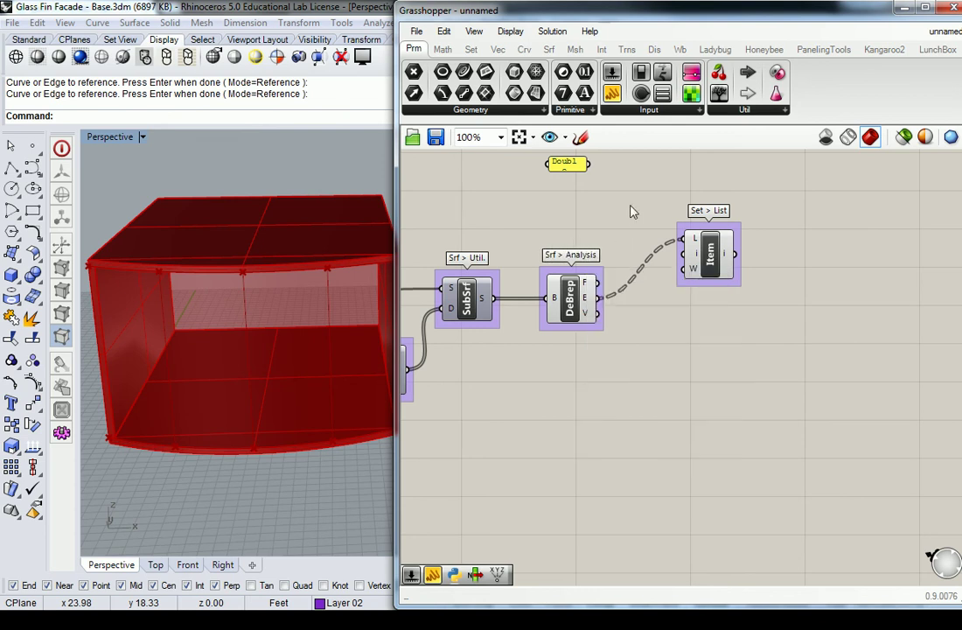
Step: Set the panel to 0 beside List Item and preview the picked edges on the model
{"action": "double_click", "coordinate": [564, 163]}
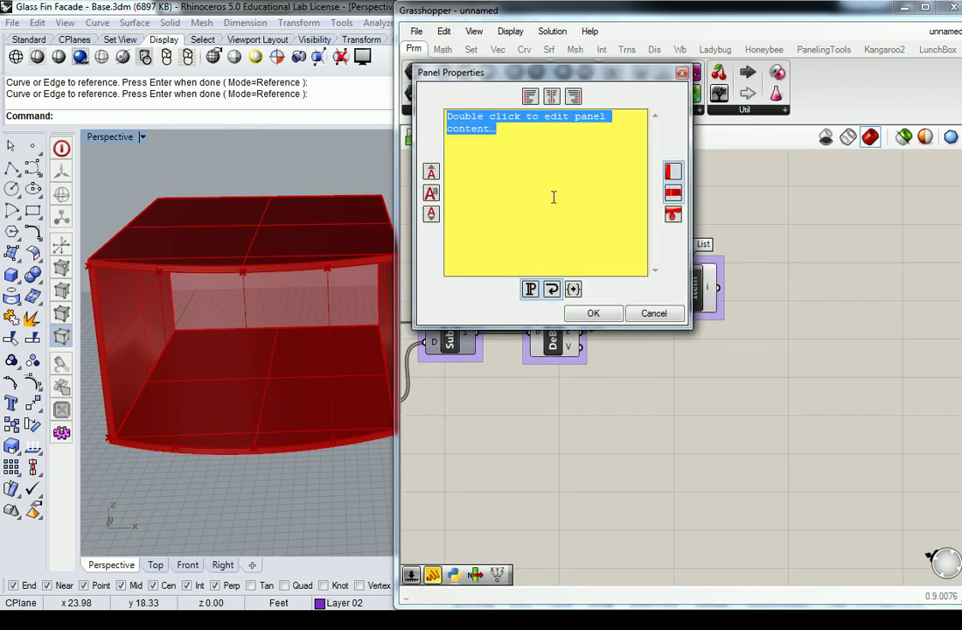
{"action": "type", "text": "0"}
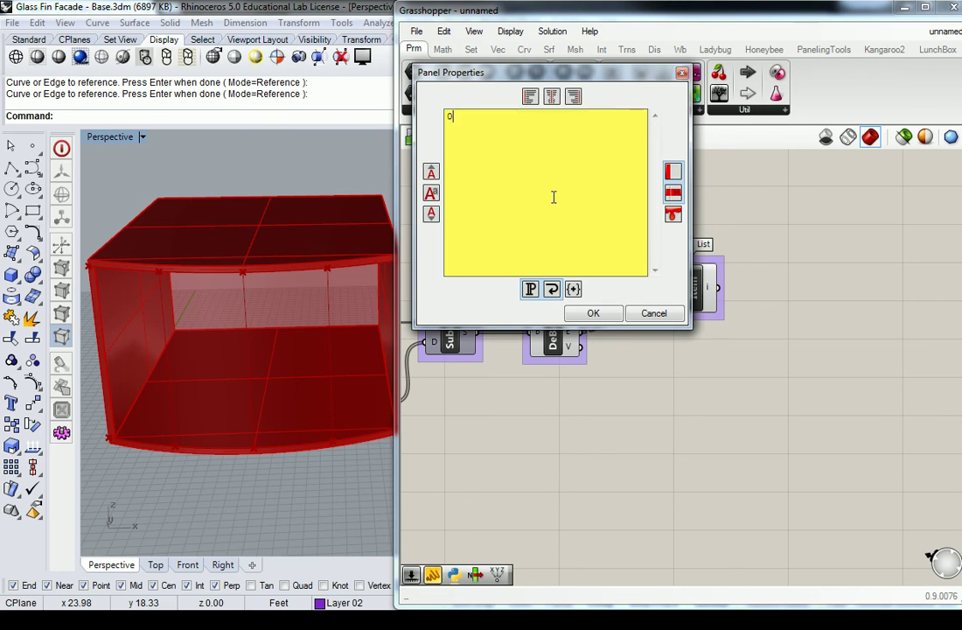
{"action": "left_click", "coordinate": [593, 313]}
{"action": "left_click_drag", "start_coordinate": [557, 202], "coordinate": [621, 263]}
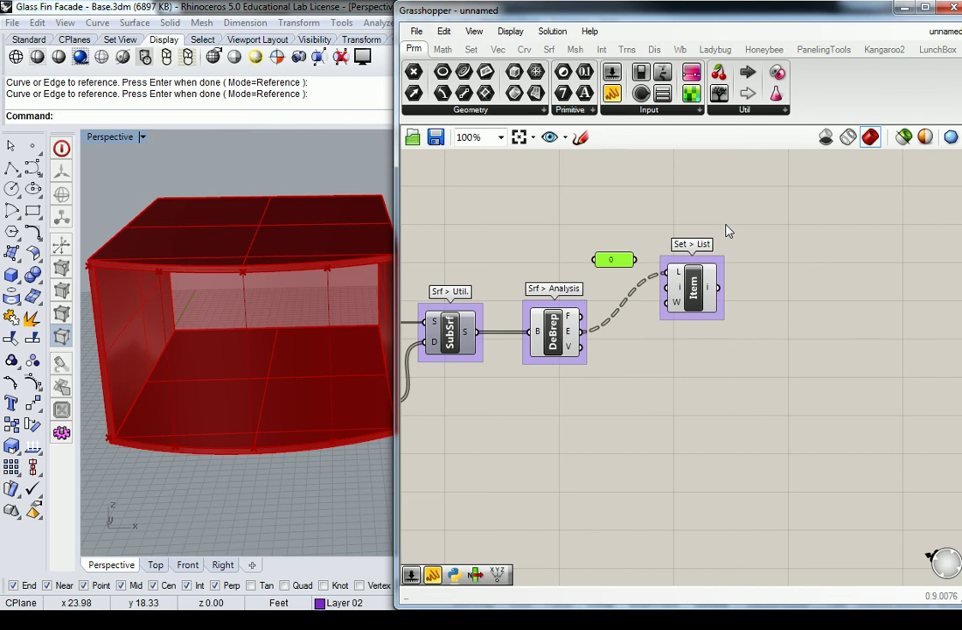
{"action": "left_click", "coordinate": [708, 200]}
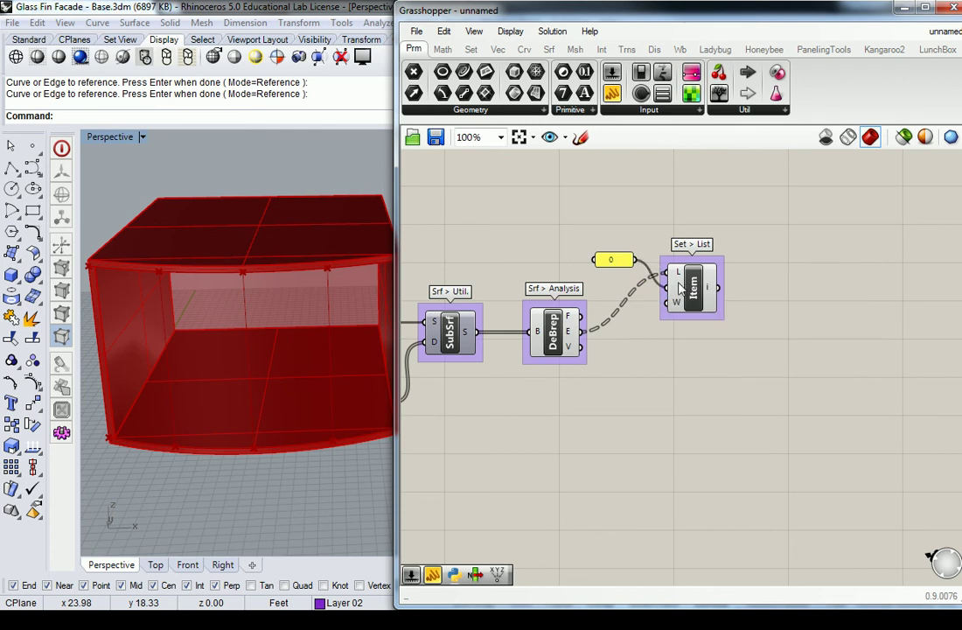
{"action": "left_click", "coordinate": [689, 295]}
{"action": "right_click_drag", "start_coordinate": [254, 341], "coordinate": [264, 320]}
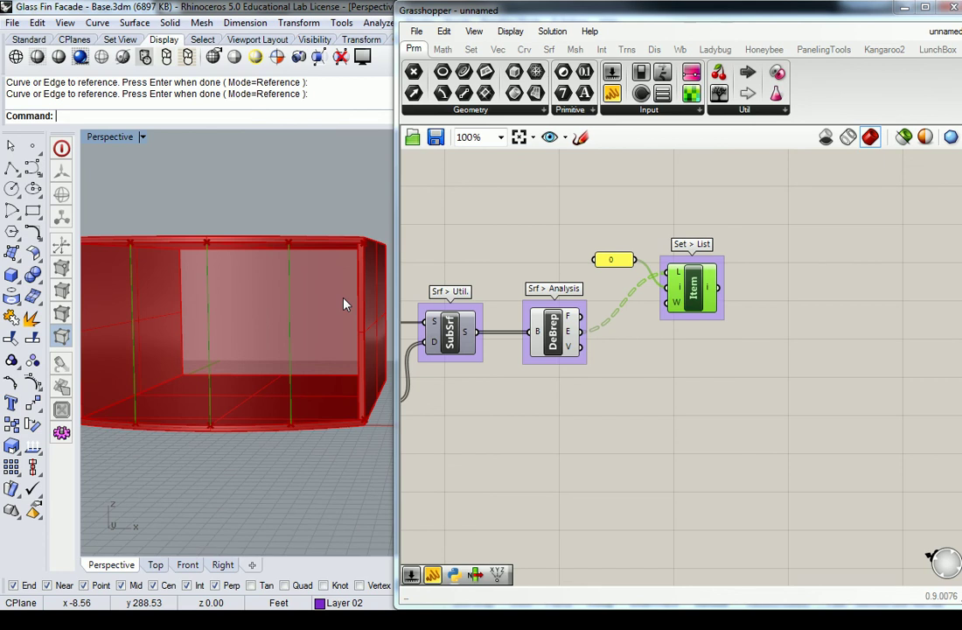
Step: Duplicate the 0 panel and List Item below and change the copy's value to 2
{"action": "left_click_drag", "start_coordinate": [763, 208], "coordinate": [624, 320]}
{"action": "left_click_drag", "start_coordinate": [695, 288], "coordinate": [707, 408], "text": "alt"}
{"action": "left_click", "coordinate": [657, 365]}
{"action": "left_click_drag", "start_coordinate": [621, 387], "coordinate": [615, 416]}
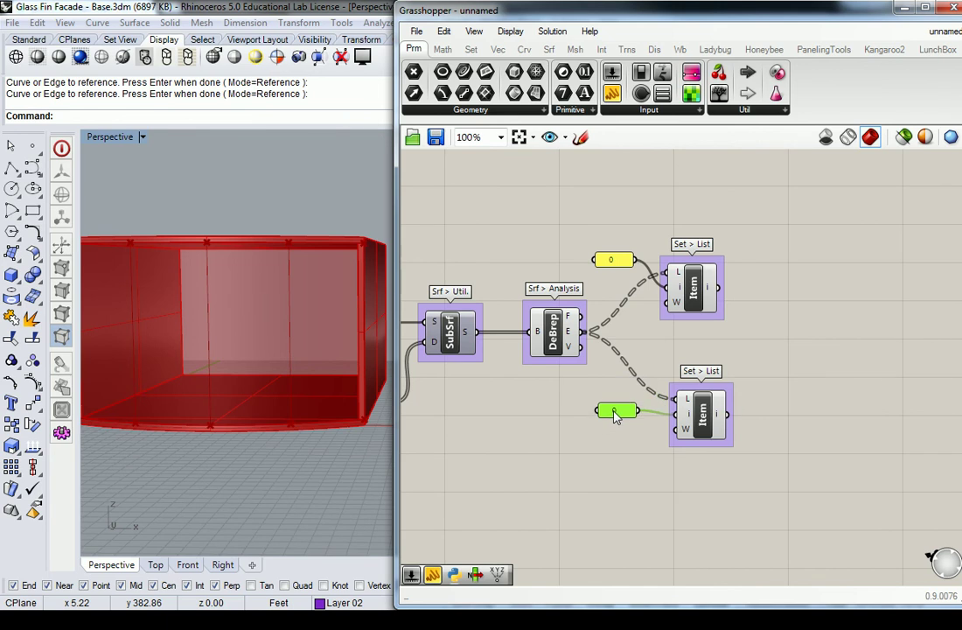
{"action": "double_click", "coordinate": [615, 416]}
{"action": "type", "text": "2"}
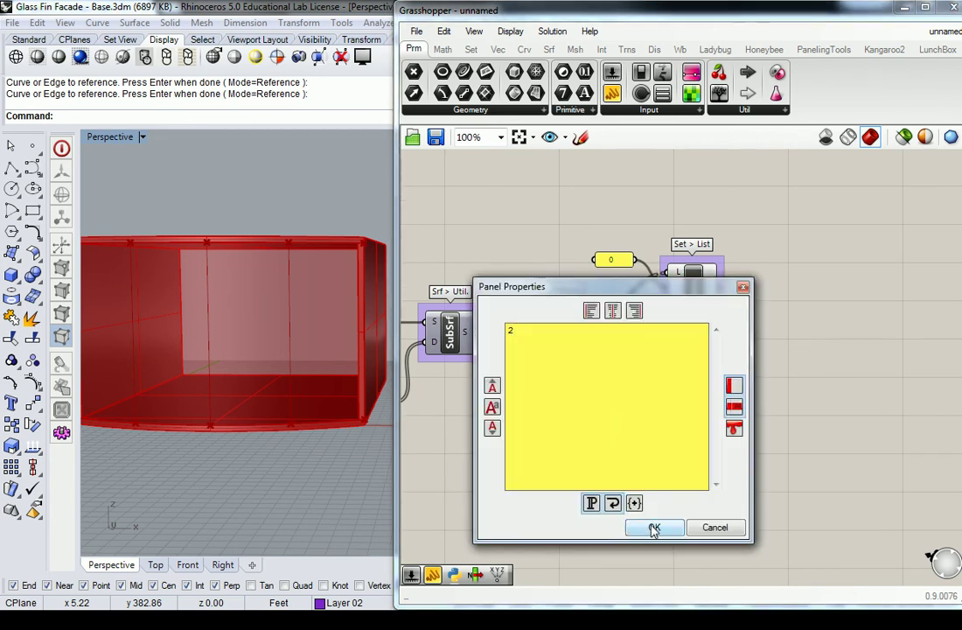
{"action": "left_click", "coordinate": [651, 526]}
Step: Preview the index-2 edges and tidy the new panel and List Item on the canvas
{"action": "left_click", "coordinate": [700, 418]}
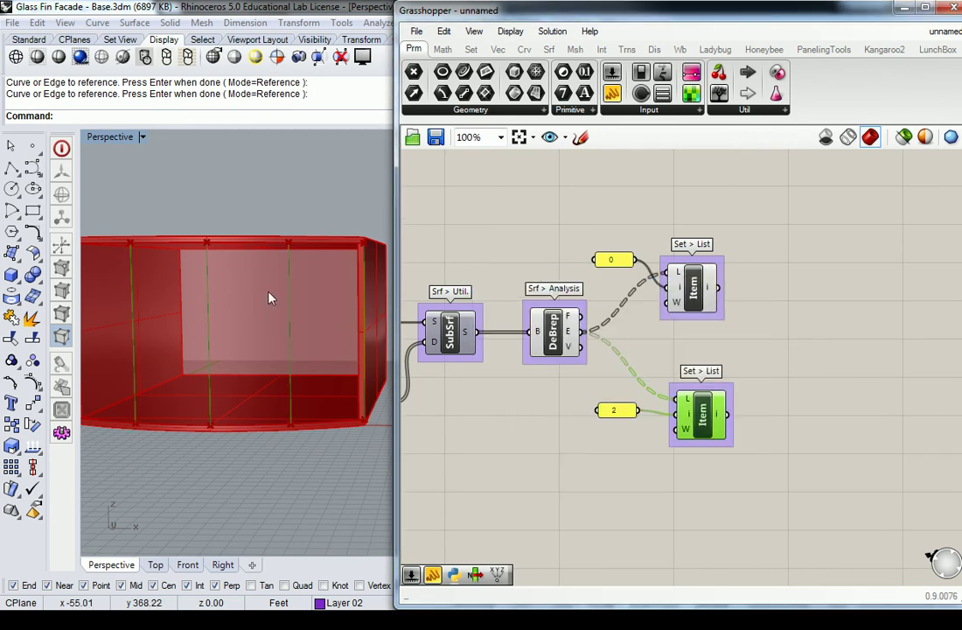
{"action": "scroll", "coordinate": [175, 332], "scroll_direction": "down", "scroll_amount": 4}
{"action": "scroll", "coordinate": [149, 314], "scroll_direction": "up", "scroll_amount": 6}
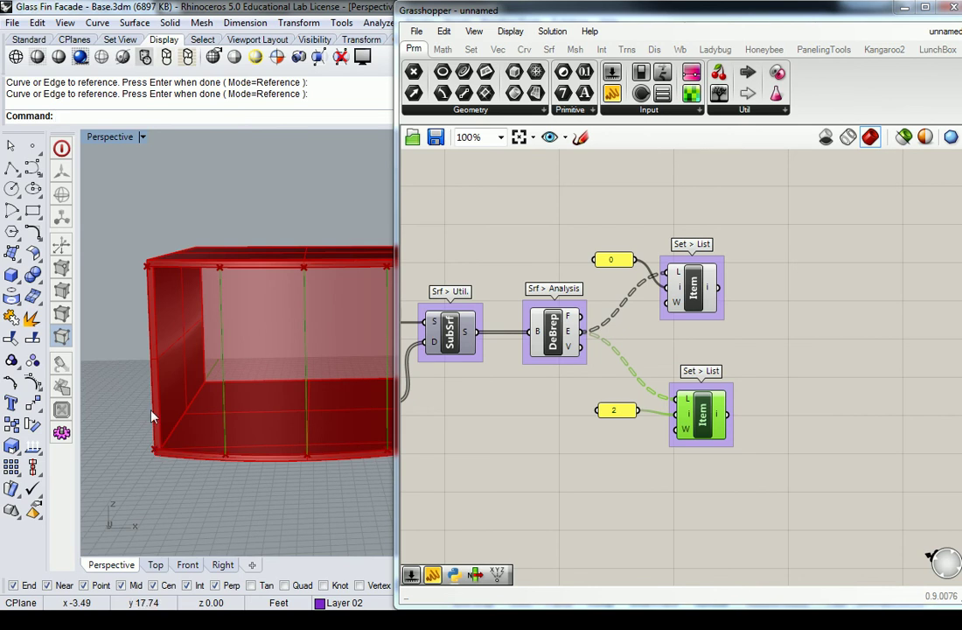
{"action": "scroll", "coordinate": [306, 268], "scroll_direction": "down", "scroll_amount": 2}
{"action": "scroll", "coordinate": [298, 275], "scroll_direction": "up", "scroll_amount": 2}
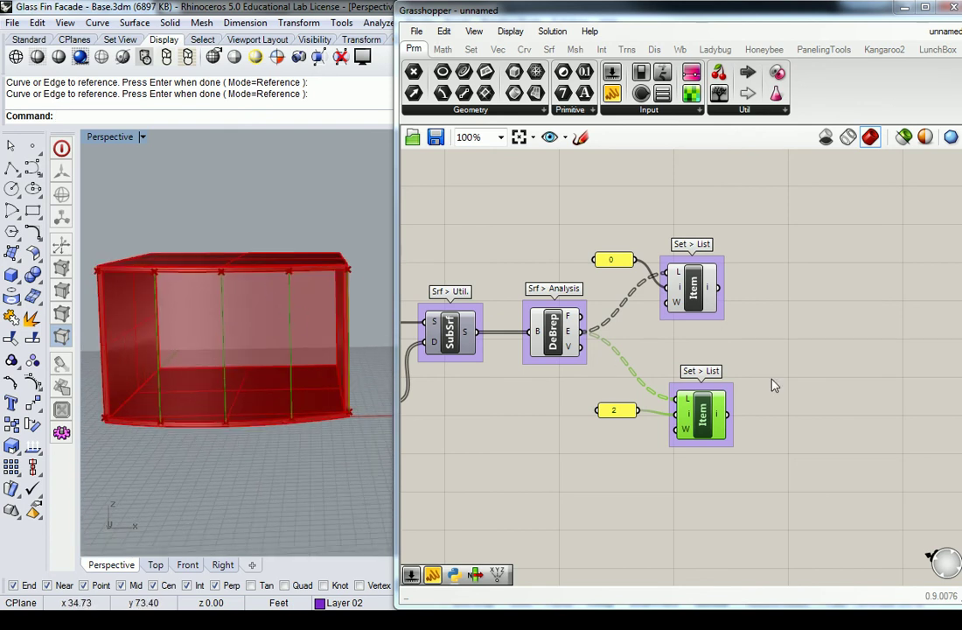
{"action": "left_click", "coordinate": [723, 362]}
{"action": "left_click_drag", "start_coordinate": [789, 361], "coordinate": [626, 442]}
{"action": "left_click_drag", "start_coordinate": [700, 420], "coordinate": [690, 420]}
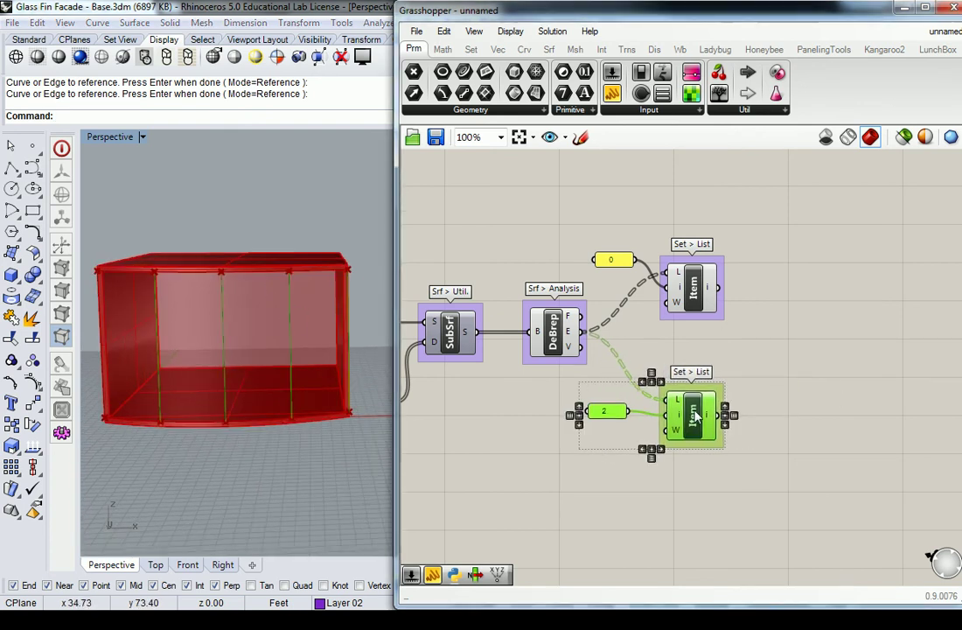
{"action": "left_click", "coordinate": [797, 368]}
{"action": "right_click_drag", "start_coordinate": [763, 337], "coordinate": [725, 347]}
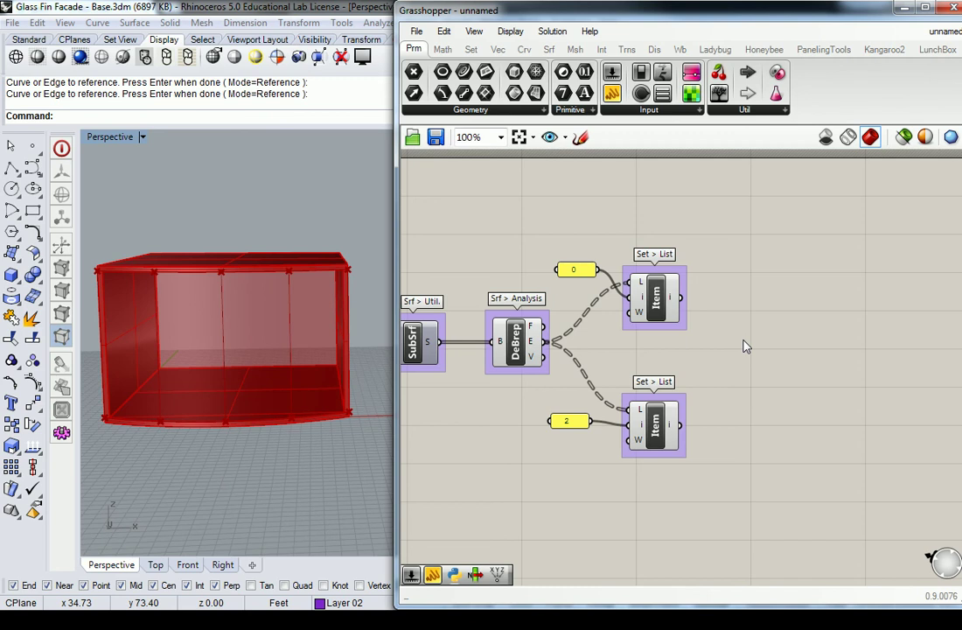
Step: Add a Ruled Surface component and group it as "Srf > Frfm"
{"action": "left_click", "coordinate": [549, 49]}
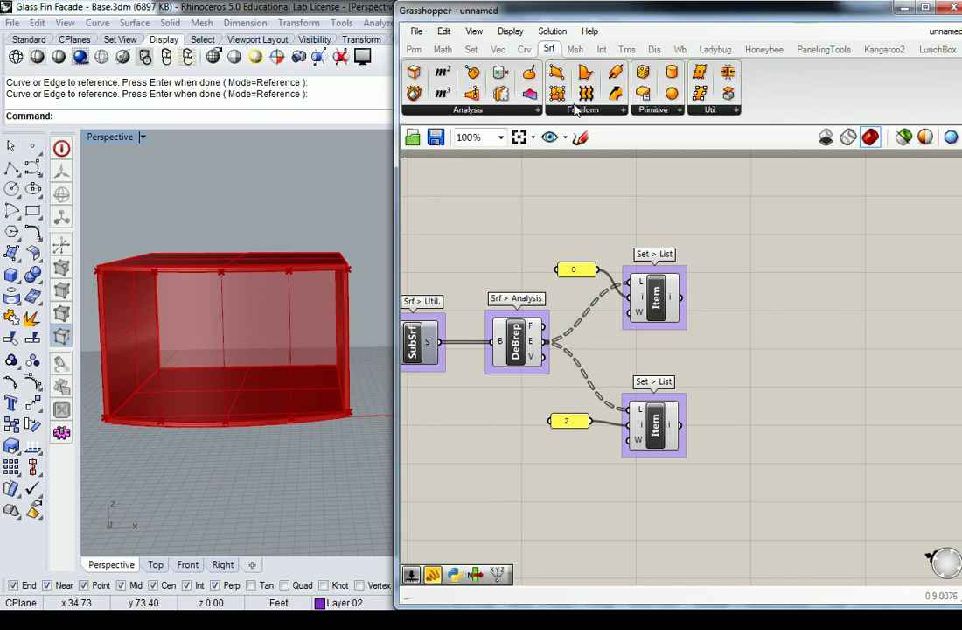
{"action": "left_click", "coordinate": [579, 111]}
{"action": "left_click", "coordinate": [582, 109]}
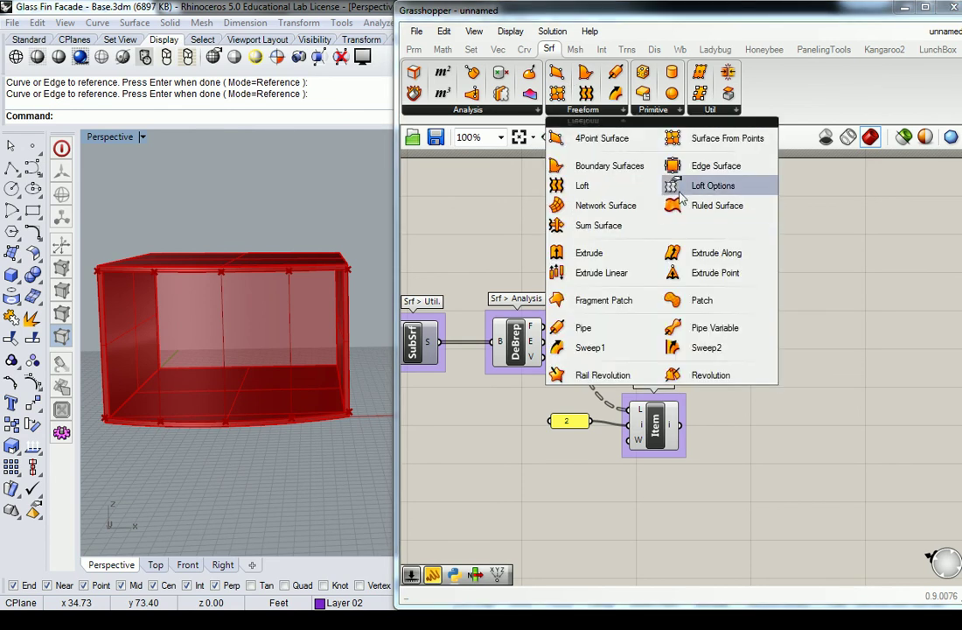
{"action": "left_click", "coordinate": [710, 206]}
{"action": "left_click", "coordinate": [779, 345]}
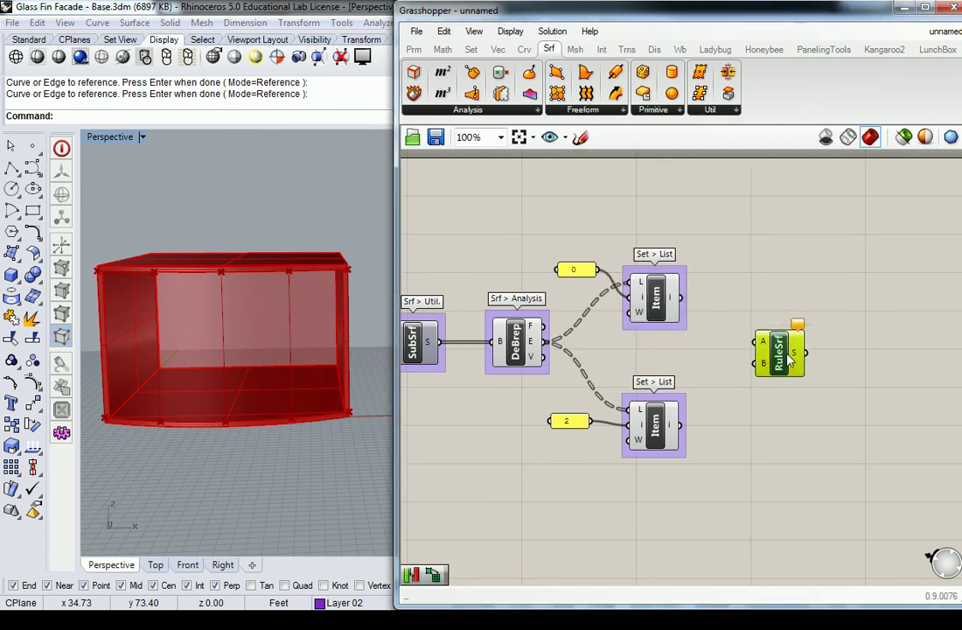
{"action": "right_click", "coordinate": [791, 325]}
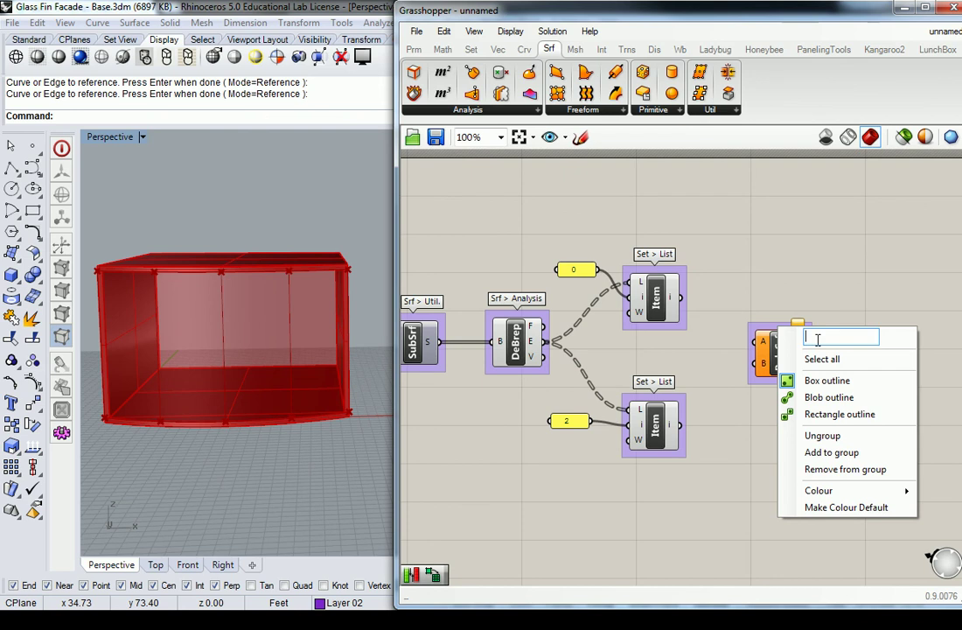
{"action": "key", "text": "Escape"}
{"action": "type", "text": "S"}
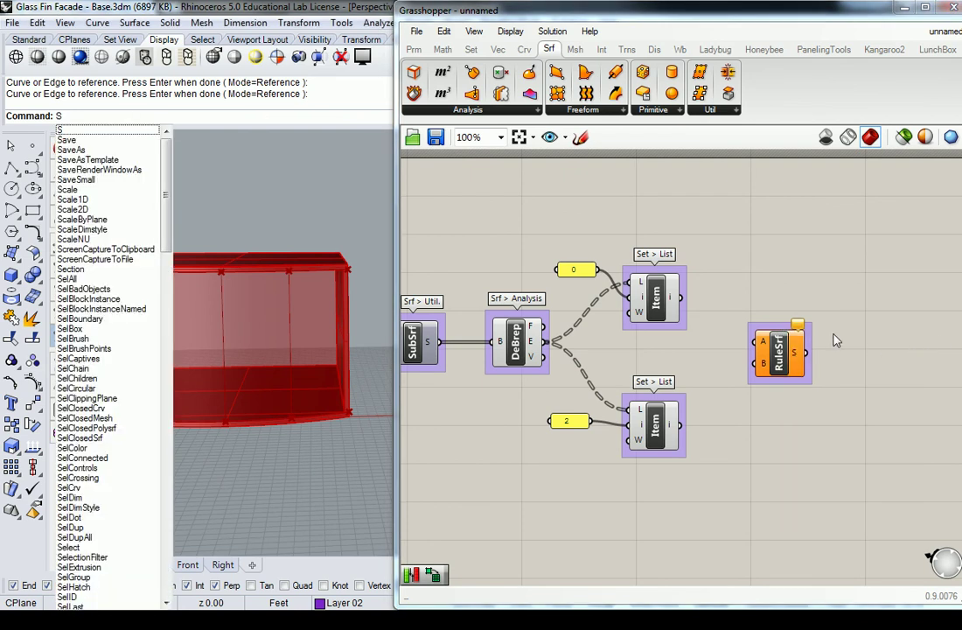
{"action": "right_click", "coordinate": [782, 328]}
{"action": "type", "text": "Srf > Frfm"}
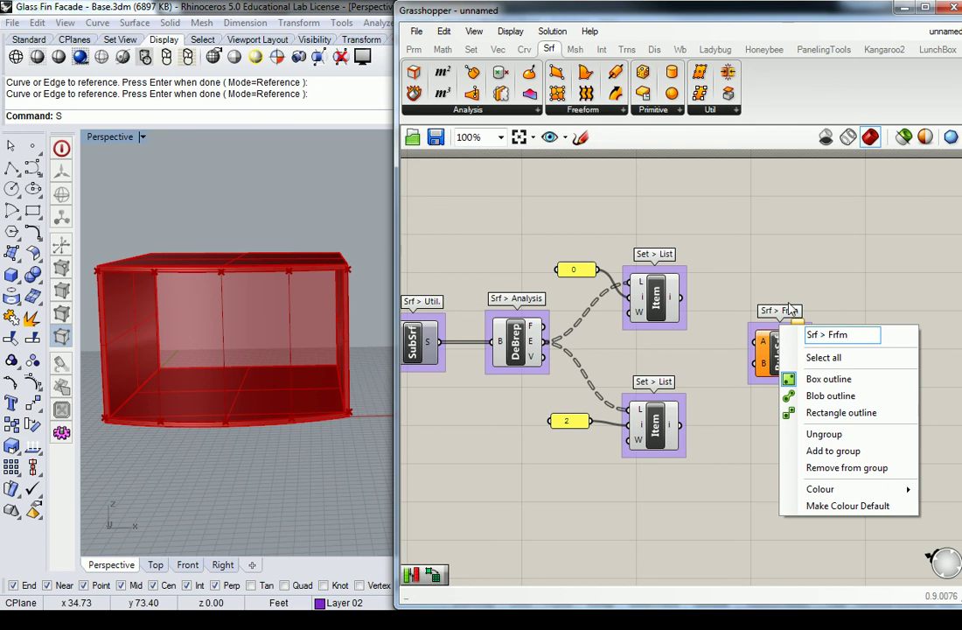
{"action": "right_click_drag", "start_coordinate": [790, 308], "coordinate": [781, 312]}
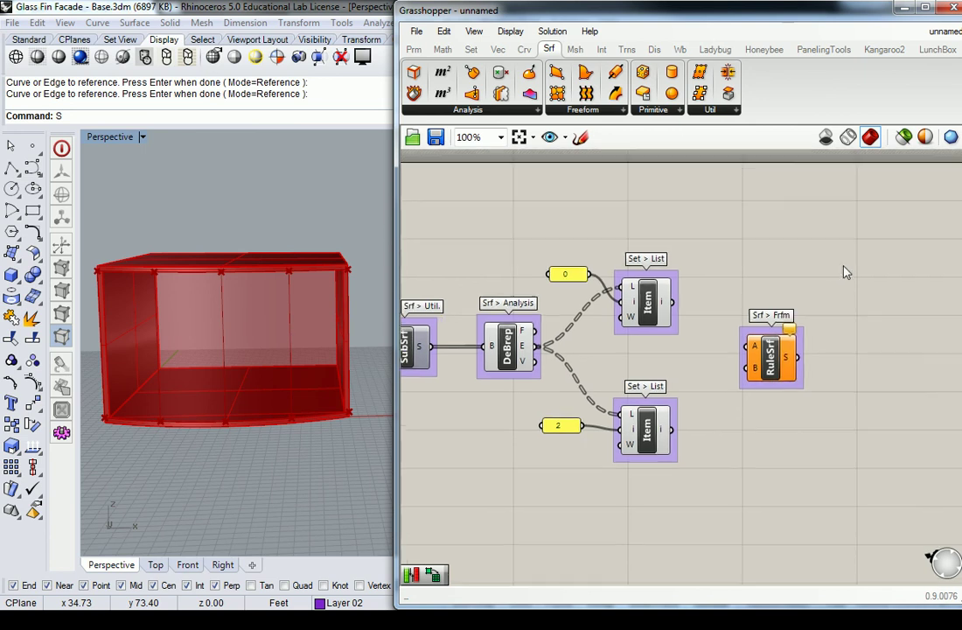
Step: Wire the edge-0 List Item into Ruled Surface A and the edge-2 List Item into B
{"action": "left_click_drag", "start_coordinate": [671, 303], "coordinate": [749, 351]}
{"action": "left_click_drag", "start_coordinate": [679, 440], "coordinate": [750, 372]}
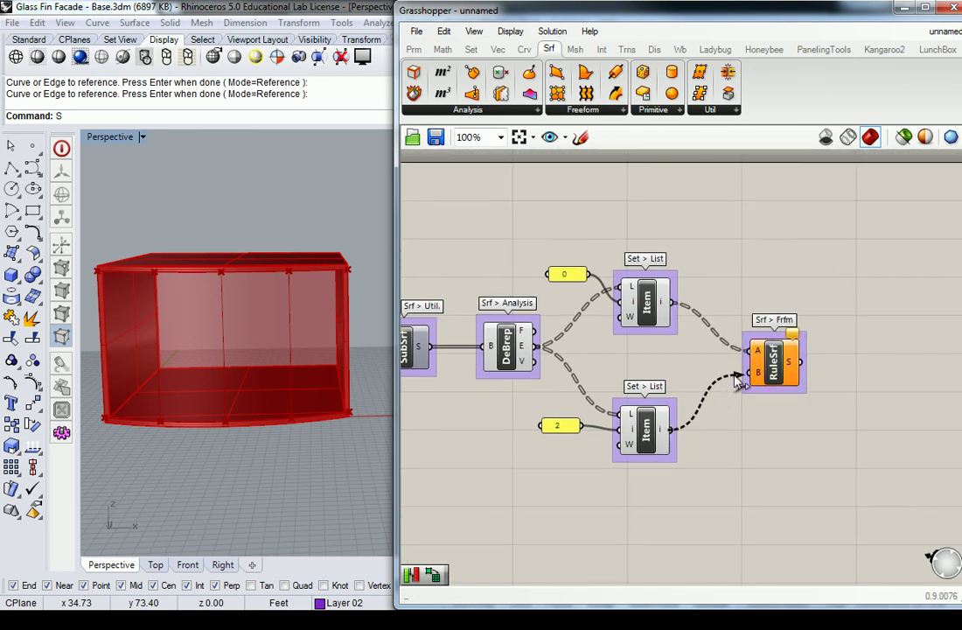
{"action": "right_click_drag", "start_coordinate": [261, 343], "coordinate": [328, 350]}
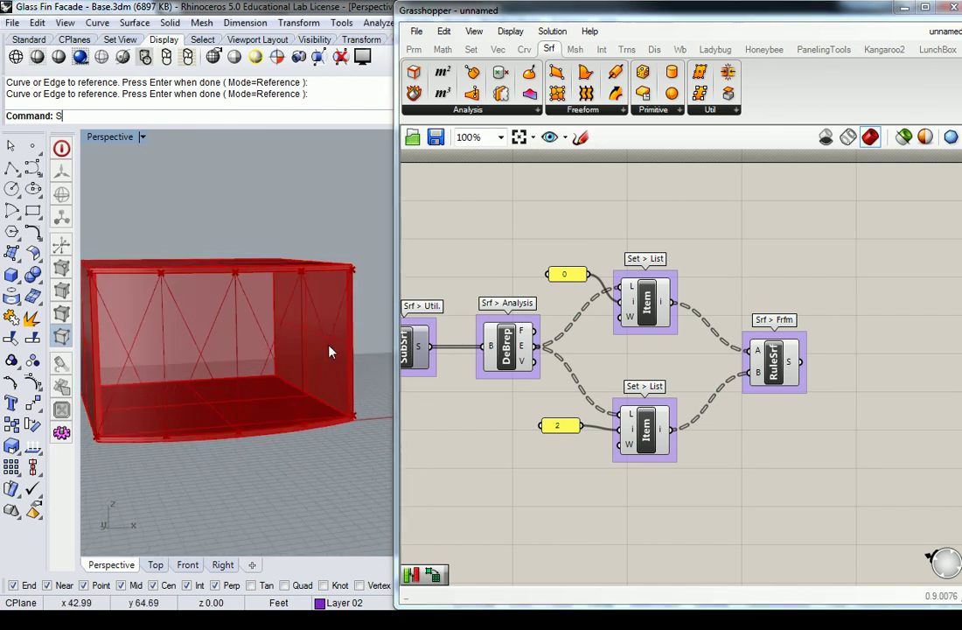
{"action": "scroll", "coordinate": [719, 250], "scroll_direction": "down", "scroll_amount": 4}
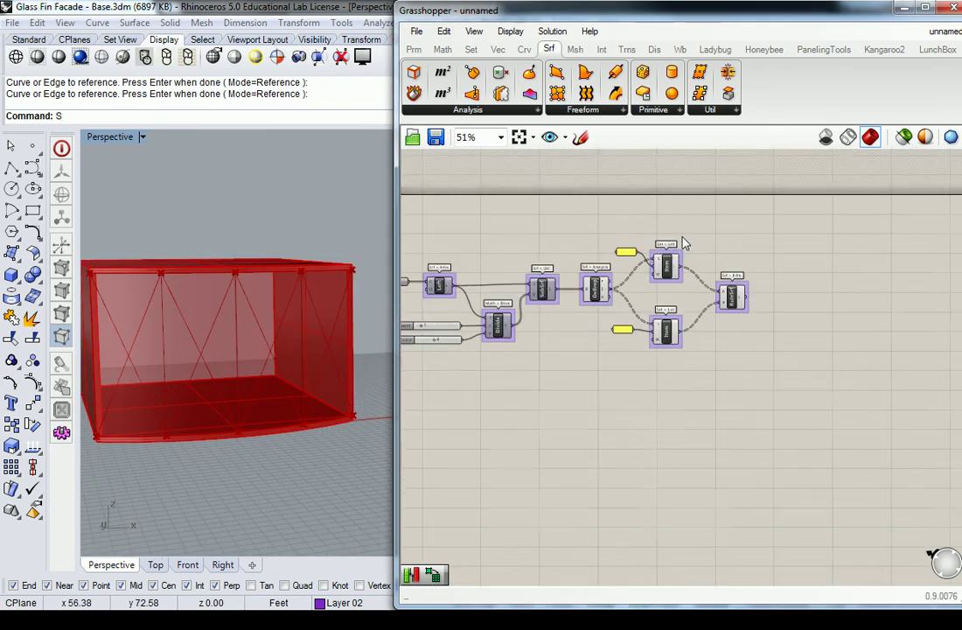
Step: Orbit the model to inspect the new crossing triangular panels
{"action": "right_click_drag", "start_coordinate": [709, 226], "coordinate": [805, 236]}
{"action": "left_click_drag", "start_coordinate": [805, 236], "coordinate": [726, 363]}
{"action": "middle_click", "coordinate": [721, 302]}
{"action": "left_click", "coordinate": [718, 301]}
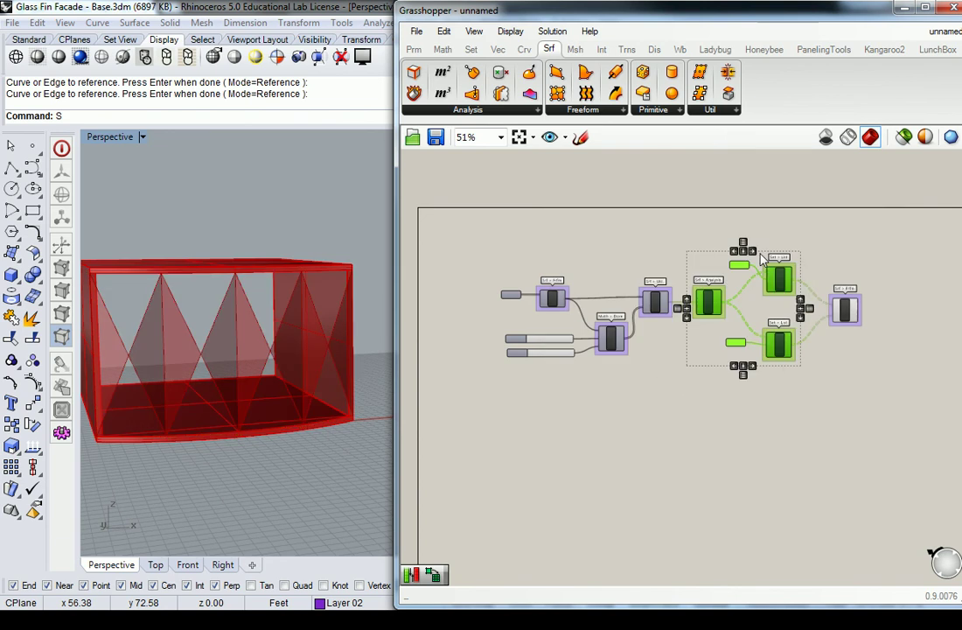
{"action": "right_click", "coordinate": [792, 223]}
{"action": "left_click", "coordinate": [214, 295]}
{"action": "right_click_drag", "start_coordinate": [214, 294], "coordinate": [135, 380]}
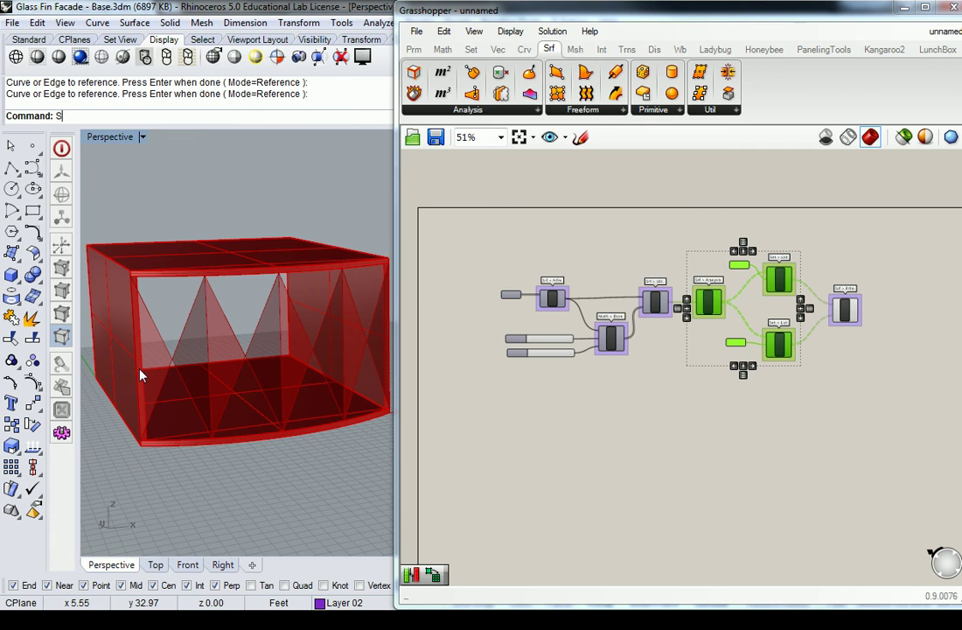
{"action": "left_click", "coordinate": [606, 183]}
{"action": "scroll", "coordinate": [578, 226], "scroll_direction": "up", "scroll_amount": 4}
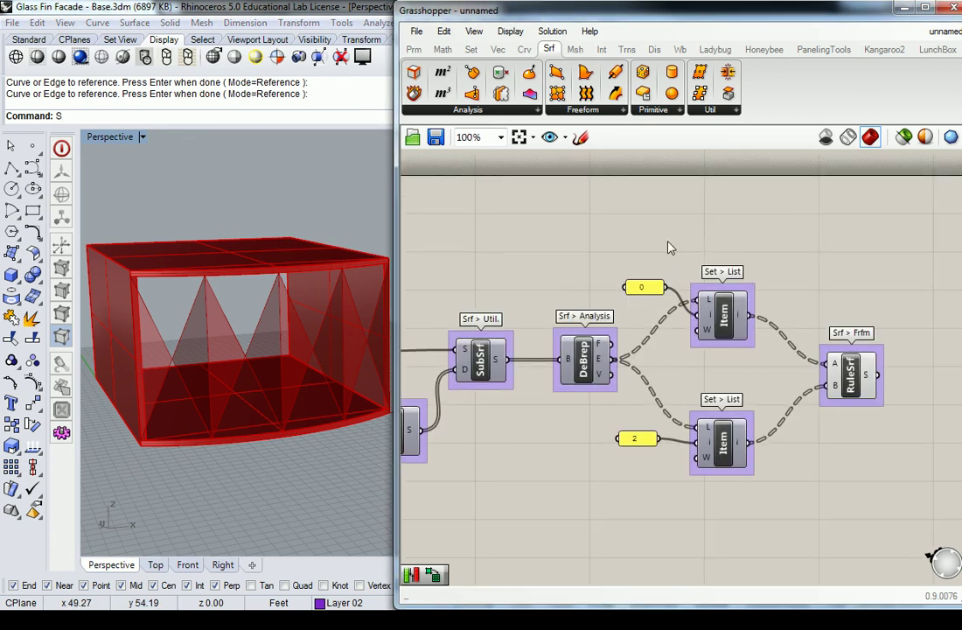
{"action": "left_click", "coordinate": [654, 49]}
Step: Label the panel vertices with a Point List driven by a size slider raised to 2
{"action": "left_click_drag", "start_coordinate": [702, 75], "coordinate": [691, 212]}
{"action": "left_click_drag", "start_coordinate": [635, 364], "coordinate": [675, 202]}
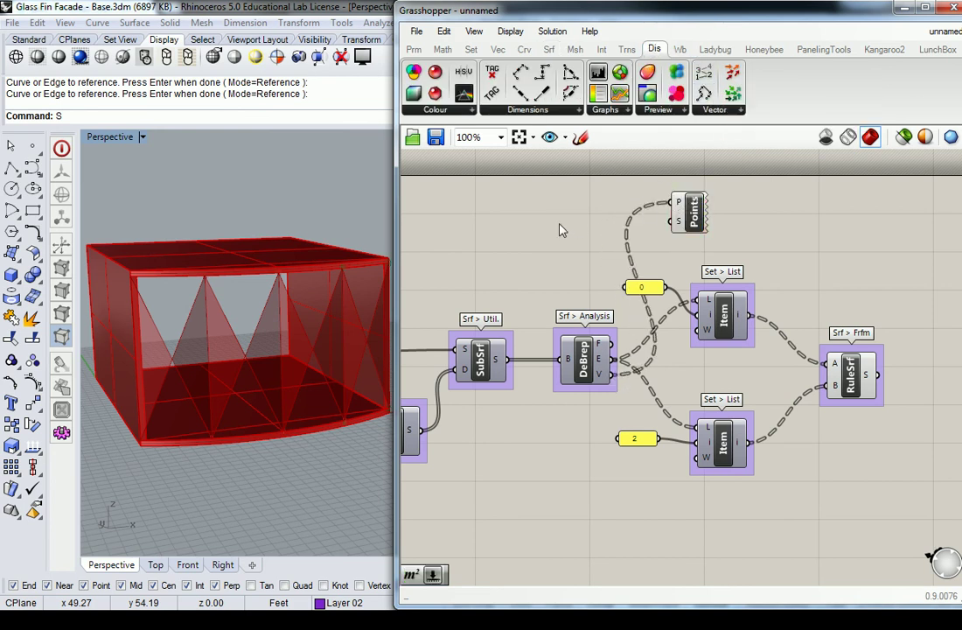
{"action": "double_click", "coordinate": [541, 233]}
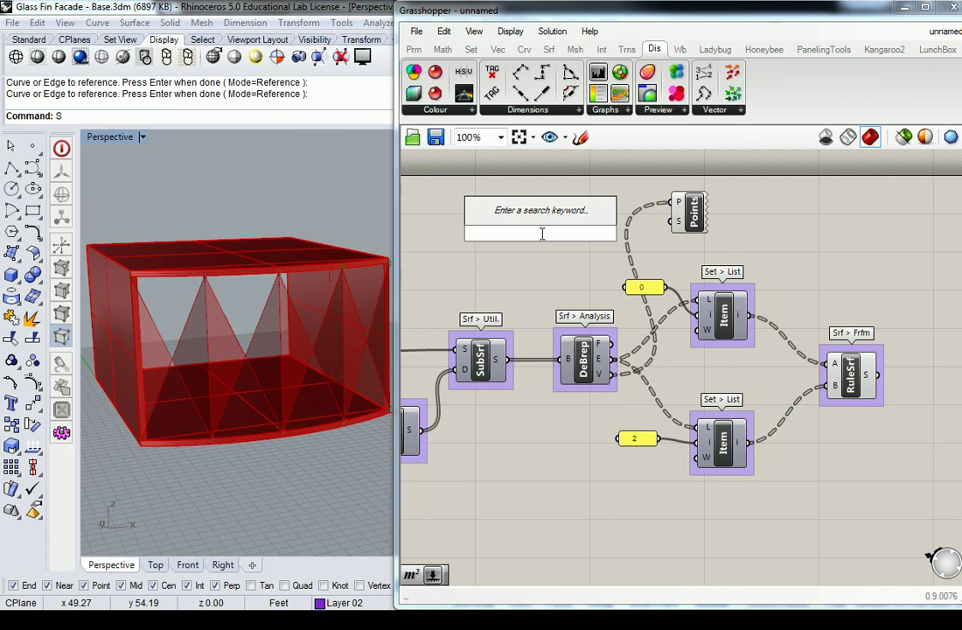
{"action": "type", "text": "0"}
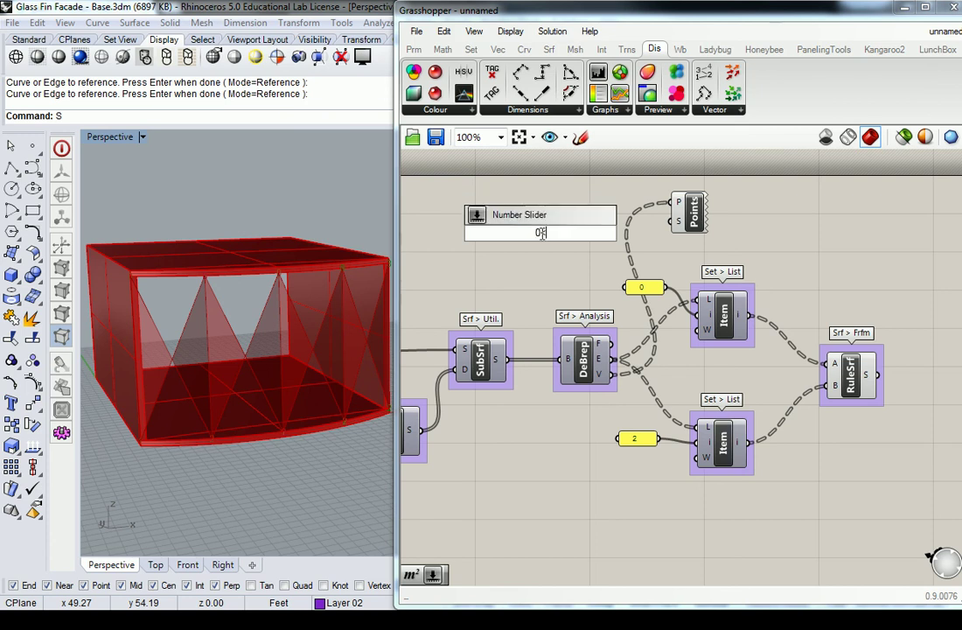
{"action": "key", "text": "Return"}
{"action": "left_click_drag", "start_coordinate": [603, 233], "coordinate": [679, 222]}
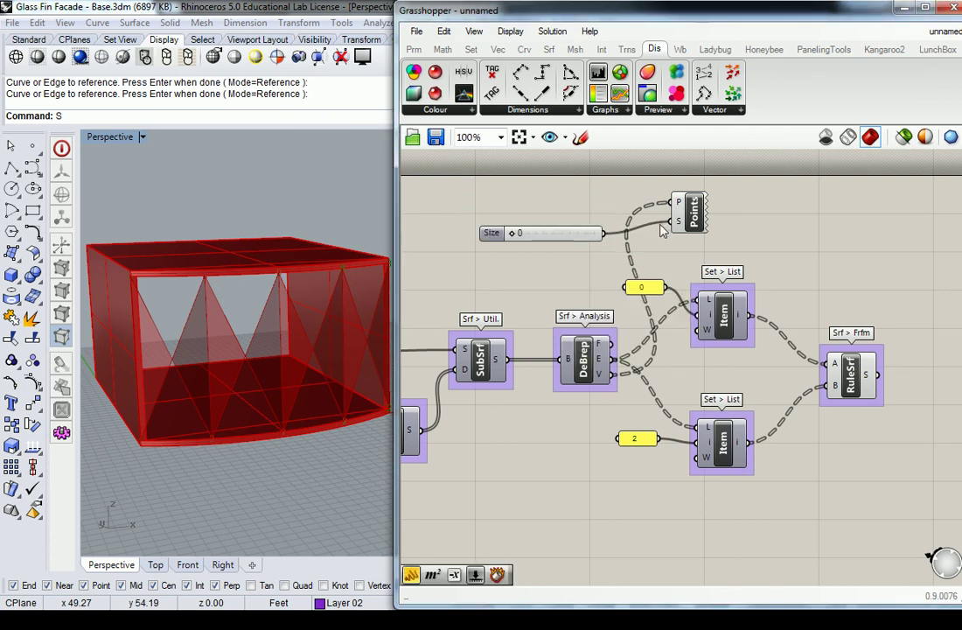
{"action": "left_click", "coordinate": [693, 214]}
{"action": "right_click_drag", "start_coordinate": [773, 225], "coordinate": [754, 230]}
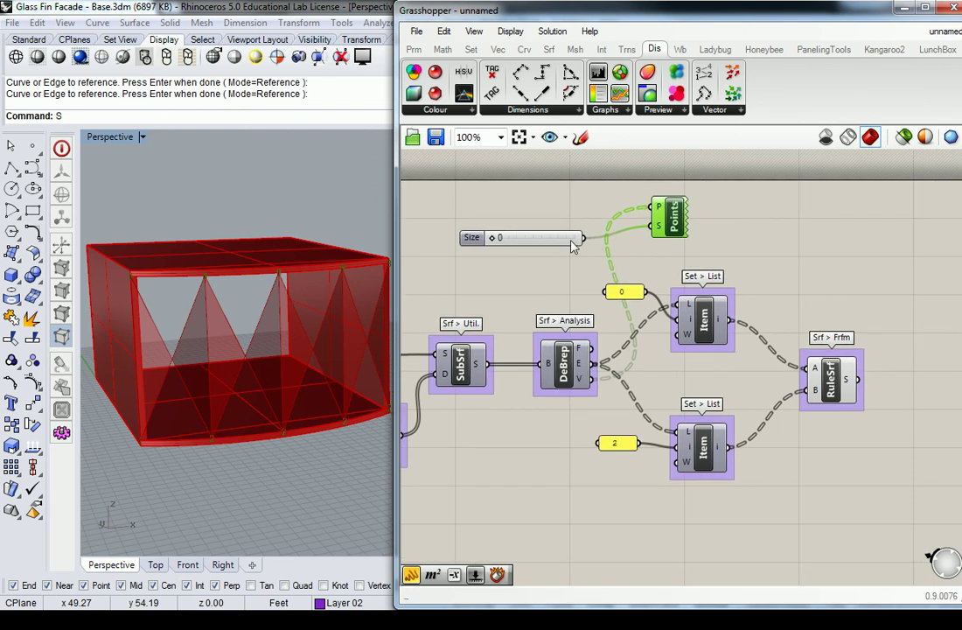
{"action": "left_click_drag", "start_coordinate": [499, 238], "coordinate": [530, 242]}
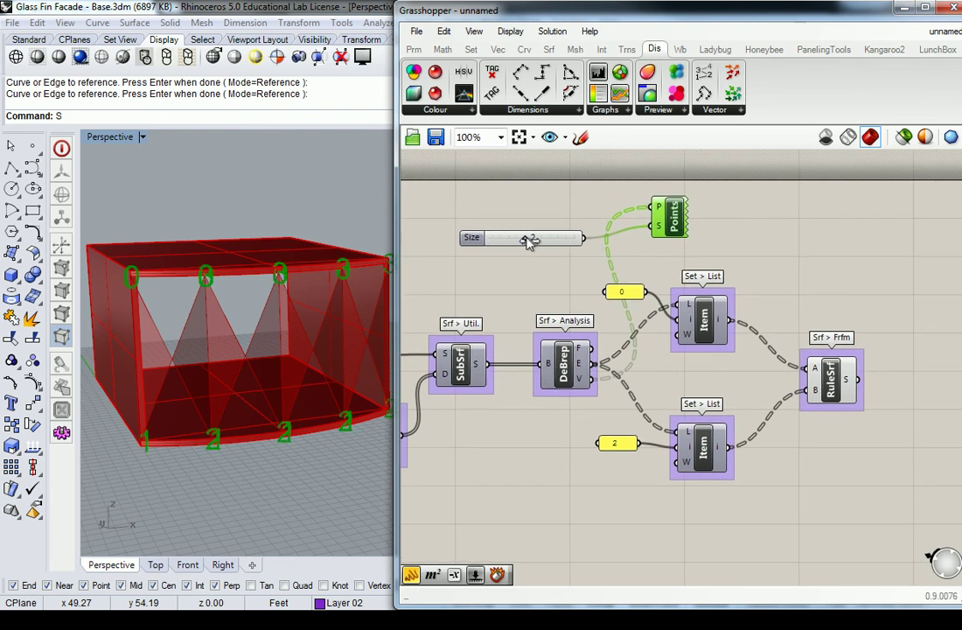
{"action": "left_click", "coordinate": [834, 221]}
{"action": "right_click_drag", "start_coordinate": [311, 350], "coordinate": [289, 354]}
{"action": "scroll", "coordinate": [299, 341], "scroll_direction": "up", "scroll_amount": 5}
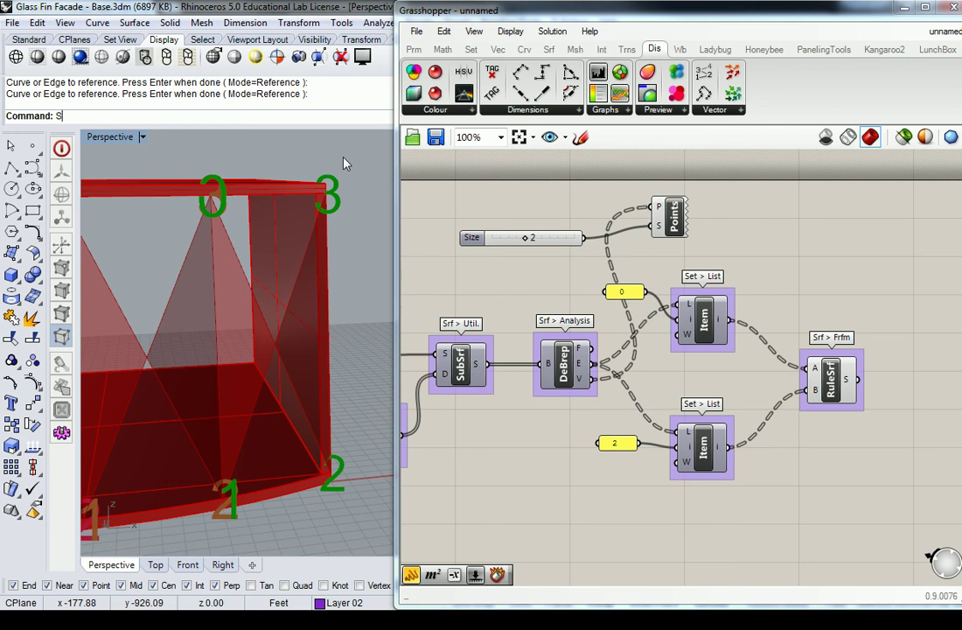
{"action": "right_click_drag", "start_coordinate": [190, 294], "coordinate": [290, 296]}
{"action": "scroll", "coordinate": [290, 297], "scroll_direction": "down", "scroll_amount": 3}
{"action": "right_click_drag", "start_coordinate": [254, 254], "coordinate": [288, 319]}
{"action": "scroll", "coordinate": [294, 315], "scroll_direction": "up", "scroll_amount": 3}
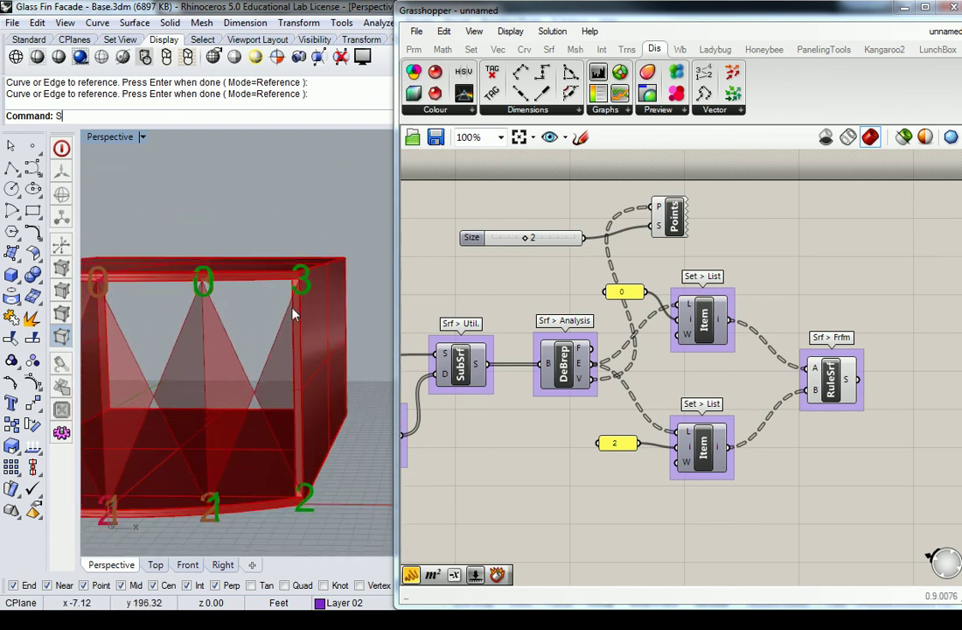
{"action": "right_click_drag", "start_coordinate": [808, 385], "coordinate": [626, 354]}
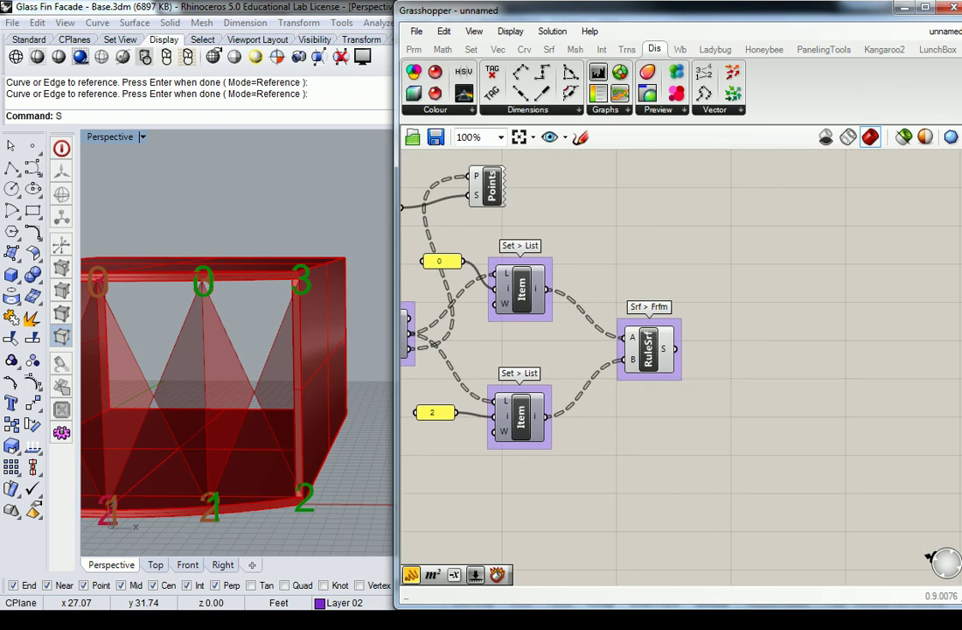
{"action": "key", "text": "alt+Tab"}
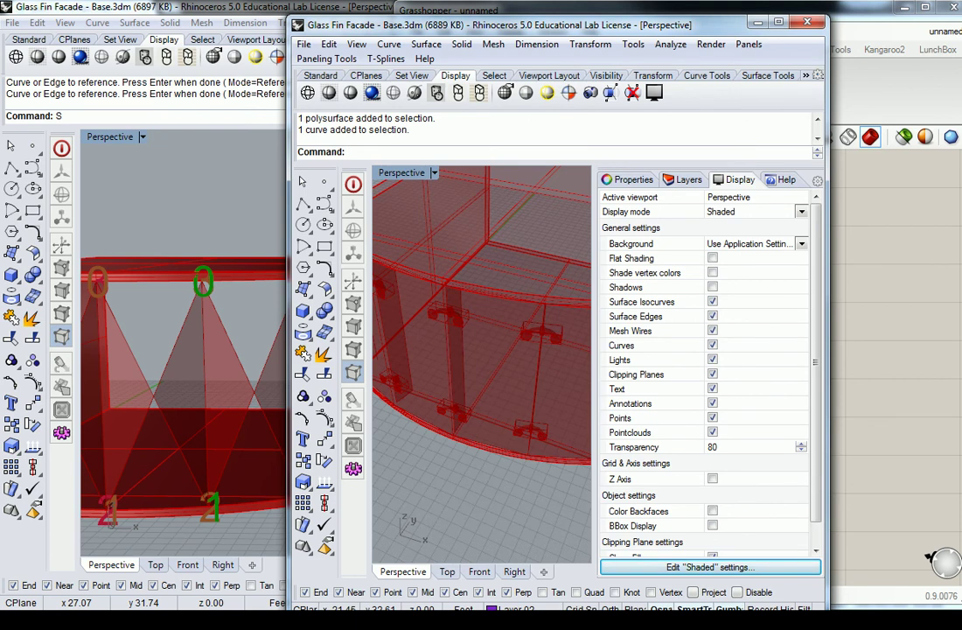
{"action": "key", "text": "alt+Tab"}
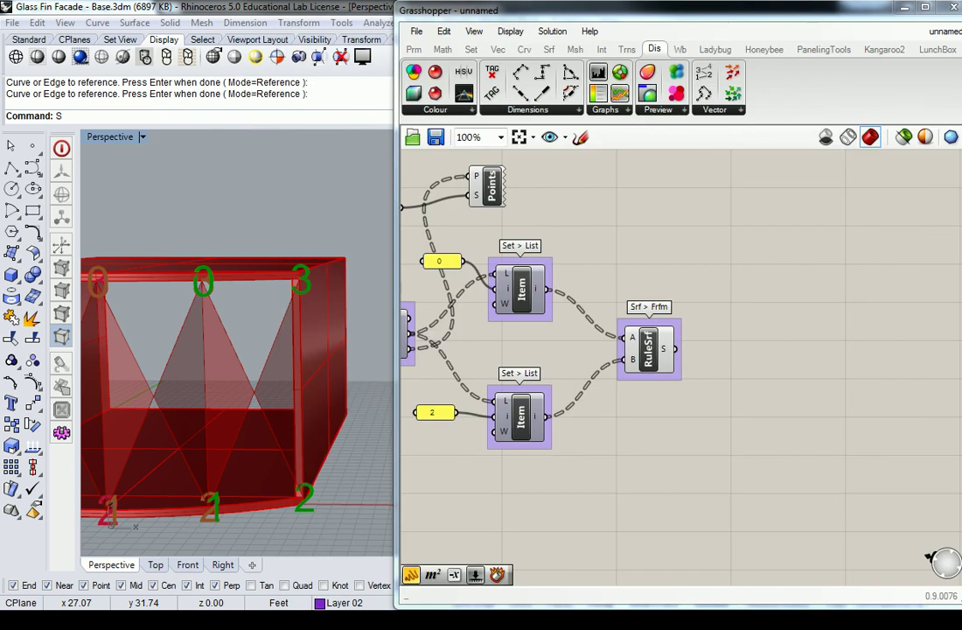
Step: Place a Flip Curve component between the lower List Item and RuleSrf
{"action": "left_click", "coordinate": [523, 50]}
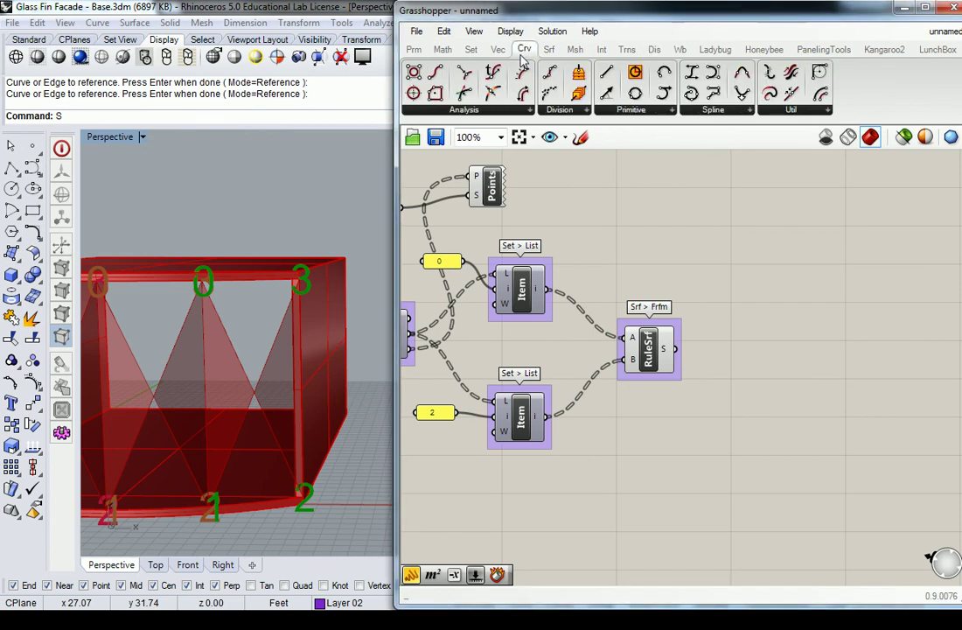
{"action": "left_click", "coordinate": [800, 111]}
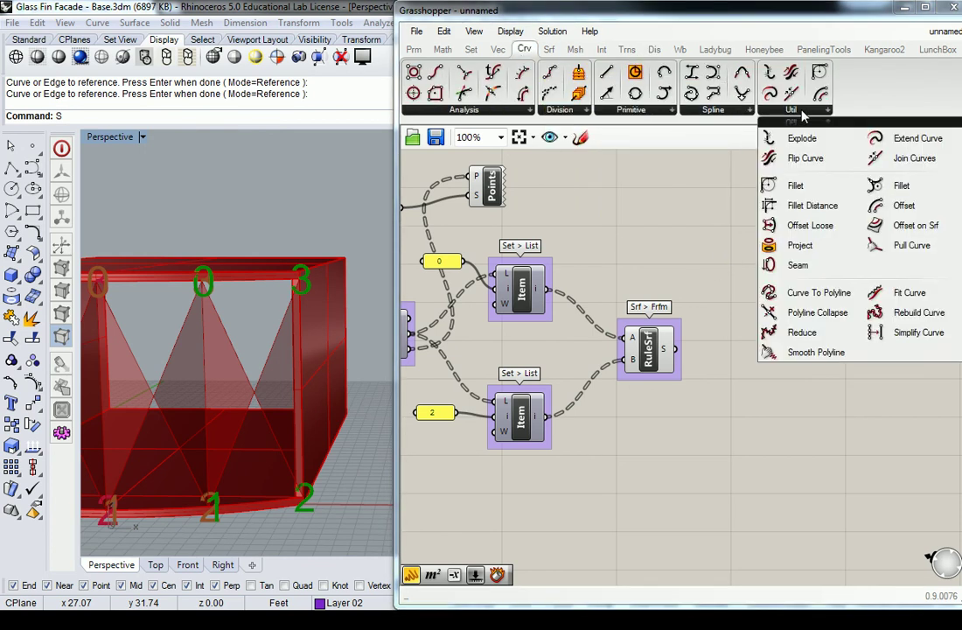
{"action": "left_click", "coordinate": [794, 163]}
{"action": "left_click", "coordinate": [751, 328]}
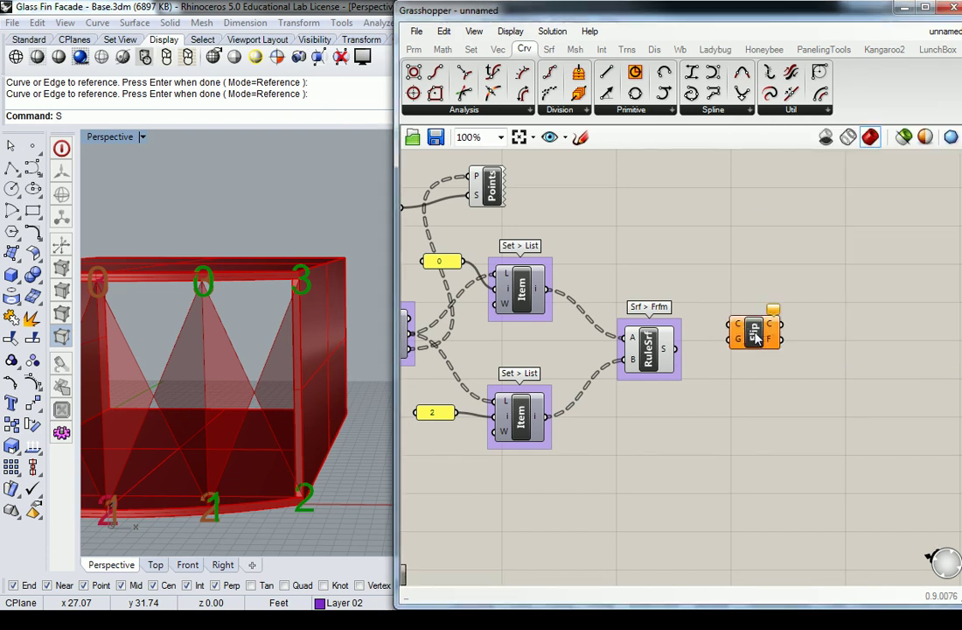
{"action": "left_click_drag", "start_coordinate": [752, 329], "coordinate": [610, 403]}
{"action": "left_click_drag", "start_coordinate": [648, 349], "coordinate": [694, 343]}
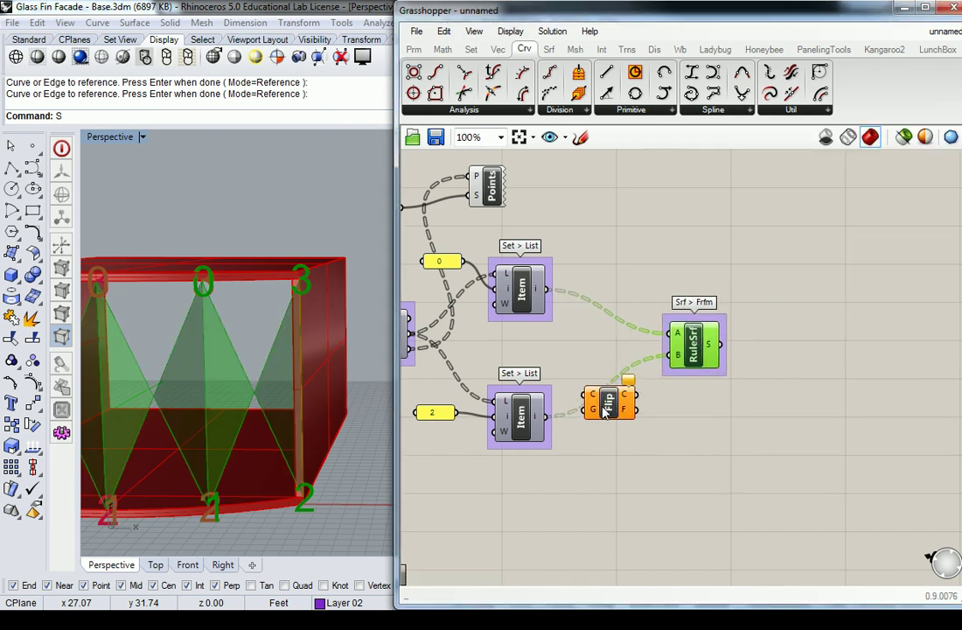
{"action": "left_click_drag", "start_coordinate": [610, 401], "coordinate": [619, 396]}
Step: Route the edge-2 curves through Flip Curve into RuleSrf's B input
{"action": "mouse_move", "coordinate": [540, 418]}
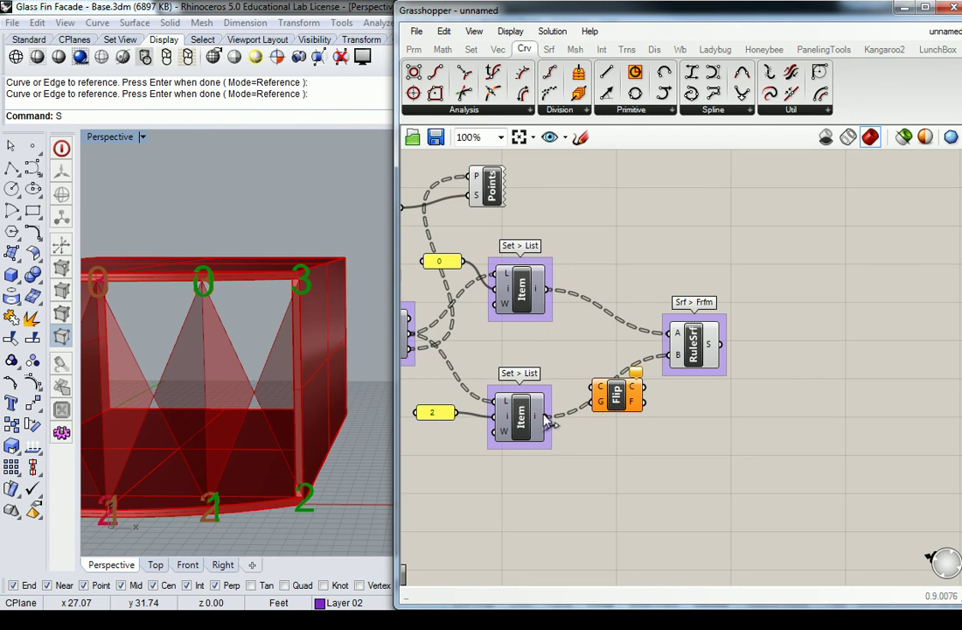
{"action": "left_click_drag", "start_coordinate": [549, 417], "coordinate": [600, 388]}
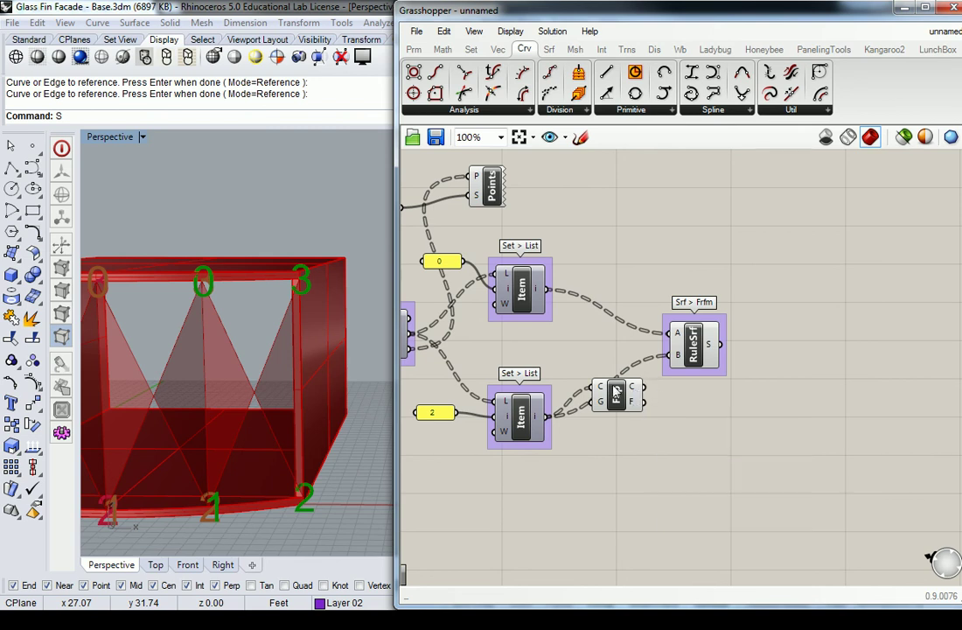
{"action": "left_click_drag", "start_coordinate": [644, 385], "coordinate": [669, 356]}
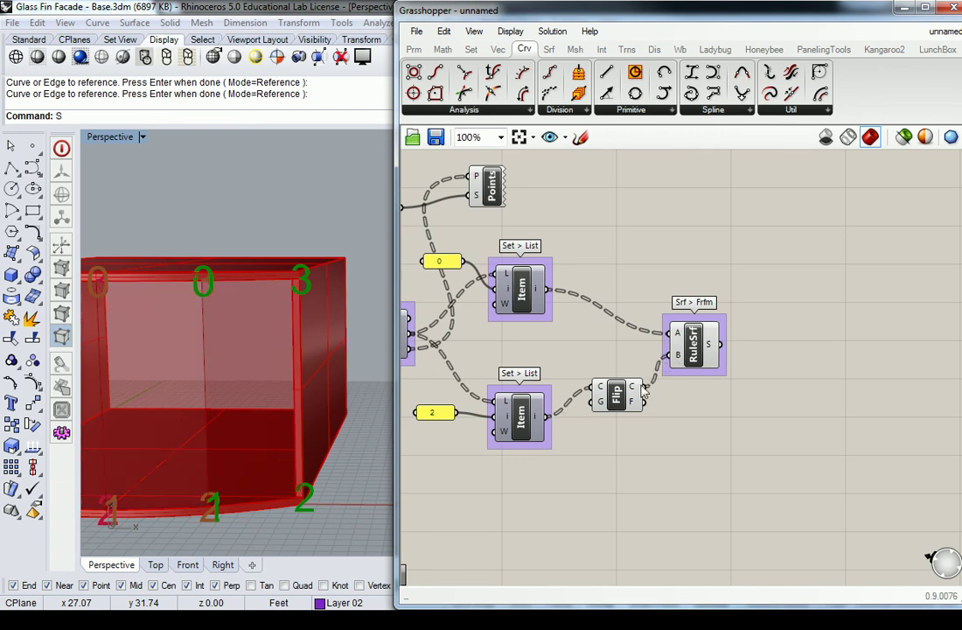
{"action": "left_click", "coordinate": [621, 398]}
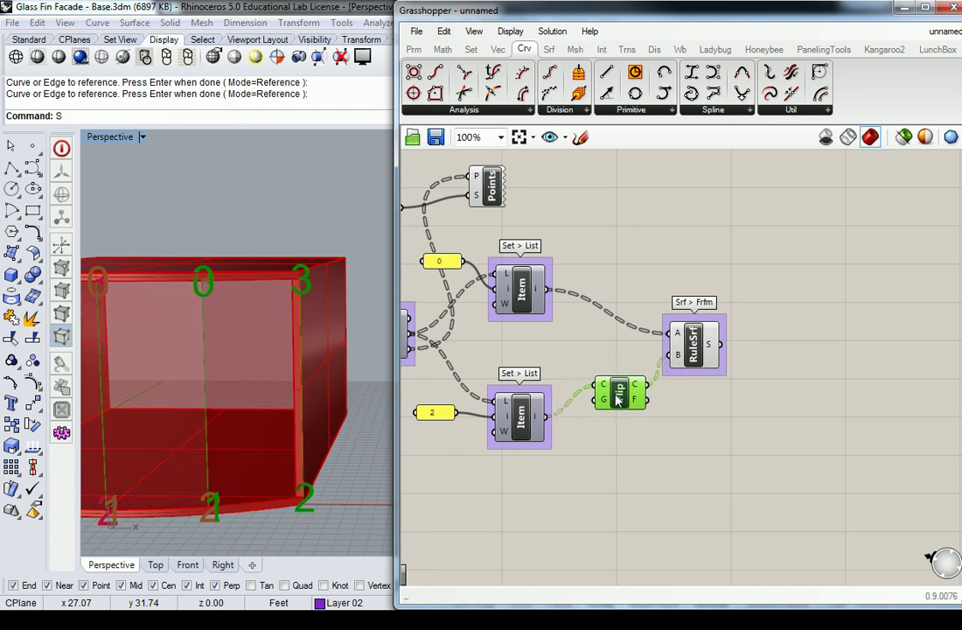
{"action": "left_click_drag", "start_coordinate": [625, 401], "coordinate": [618, 407]}
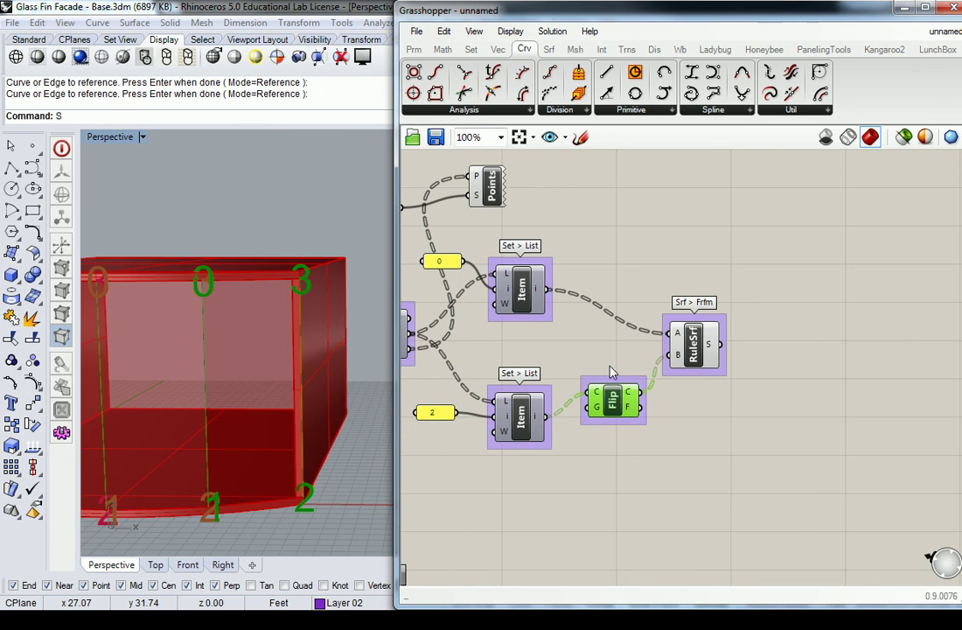
Step: Group Flip Curve as "Crv > Util." and view the untwisted panels from above
{"action": "key", "text": "ctrl+g"}
{"action": "right_click", "coordinate": [621, 379]}
{"action": "left_click", "coordinate": [660, 386]}
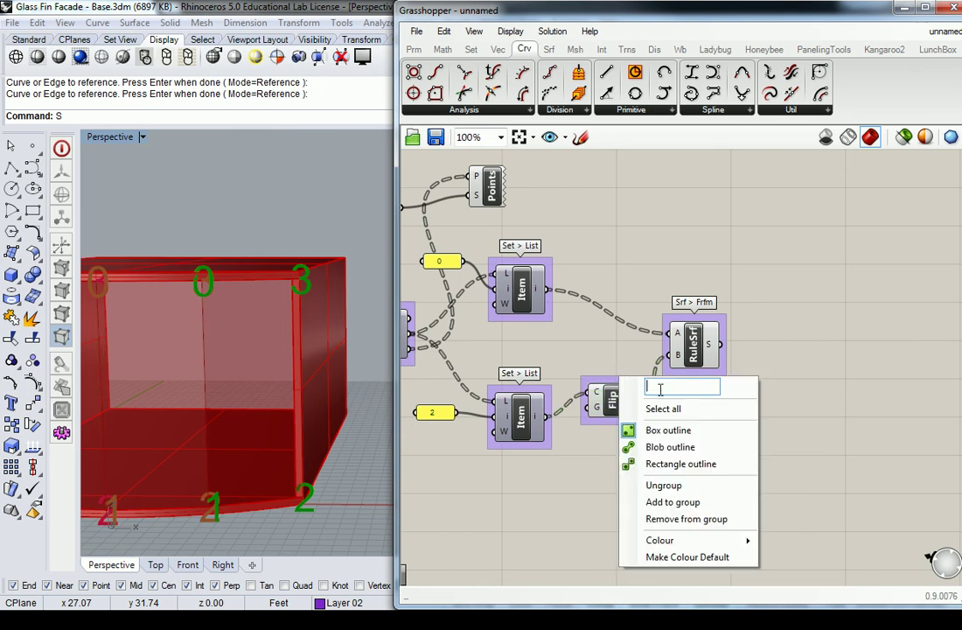
{"action": "type", "text": "Crv > Util."}
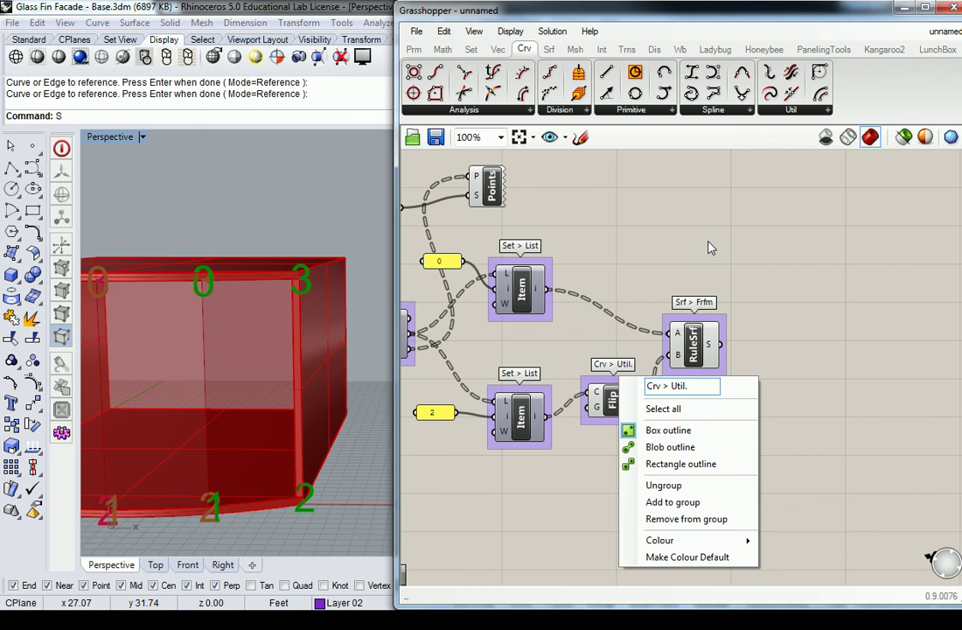
{"action": "right_click_drag", "start_coordinate": [564, 331], "coordinate": [590, 326]}
{"action": "scroll", "coordinate": [215, 172], "scroll_direction": "down", "scroll_amount": 5}
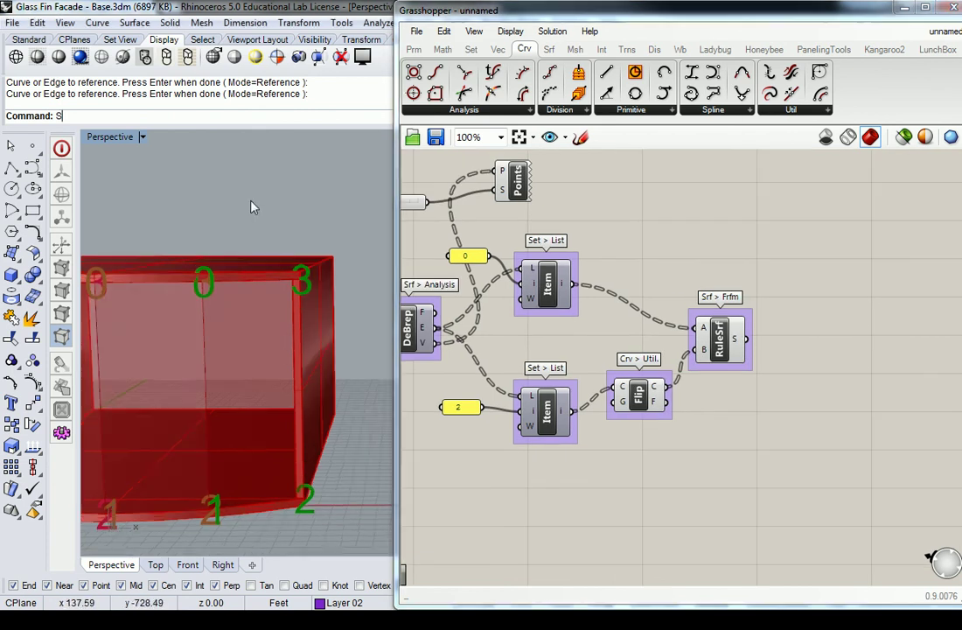
{"action": "right_click_drag", "start_coordinate": [213, 175], "coordinate": [127, 199]}
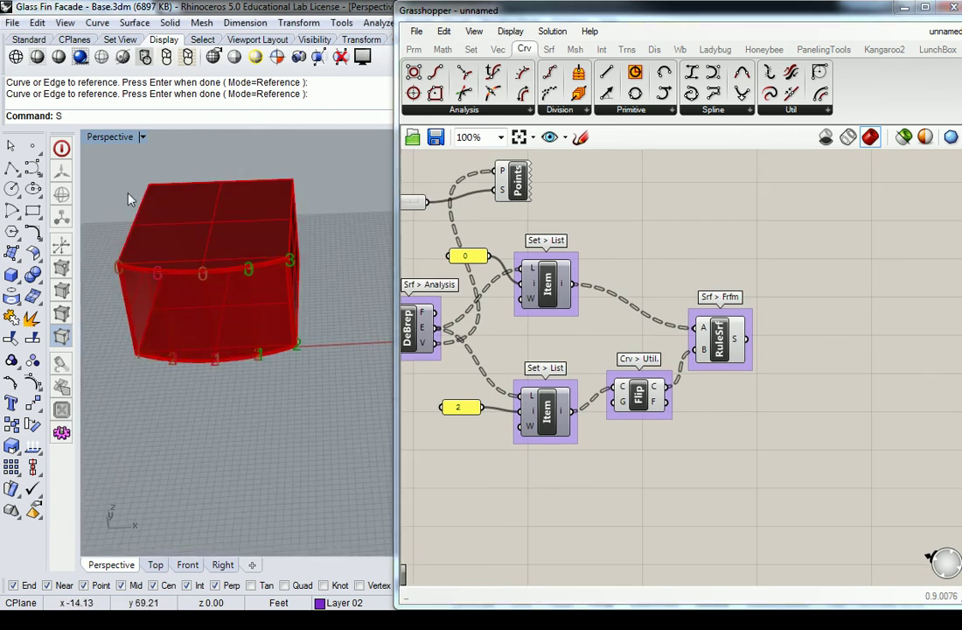
Step: Restore the four-viewport layout and zoom the Top view onto the edge curves
{"action": "double_click", "coordinate": [109, 136]}
{"action": "scroll", "coordinate": [210, 269], "scroll_direction": "up", "scroll_amount": 5}
{"action": "scroll", "coordinate": [210, 269], "scroll_direction": "up", "scroll_amount": 8}
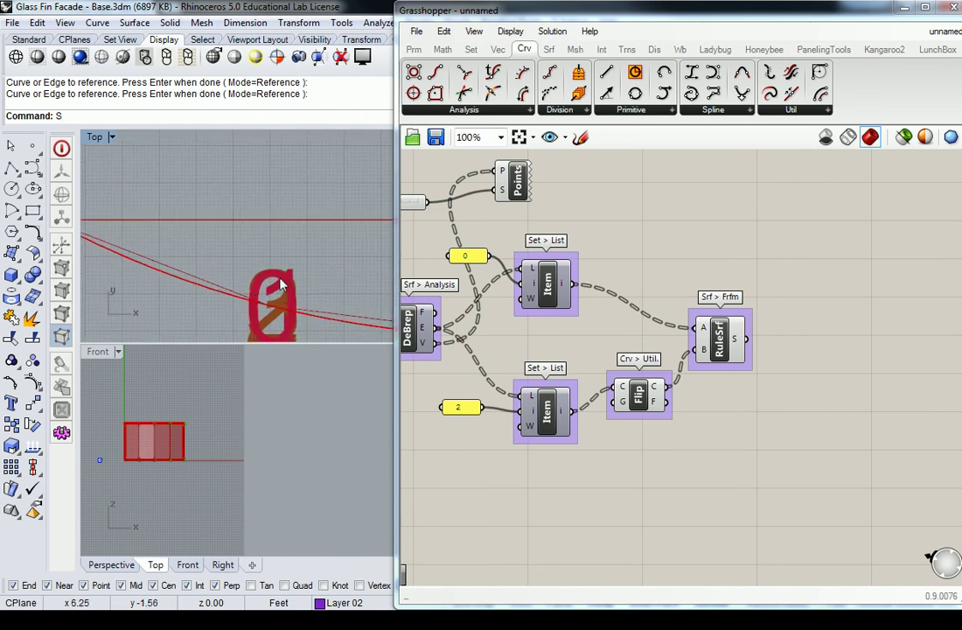
{"action": "scroll", "coordinate": [230, 289], "scroll_direction": "down", "scroll_amount": 4}
{"action": "scroll", "coordinate": [230, 290], "scroll_direction": "up", "scroll_amount": 3}
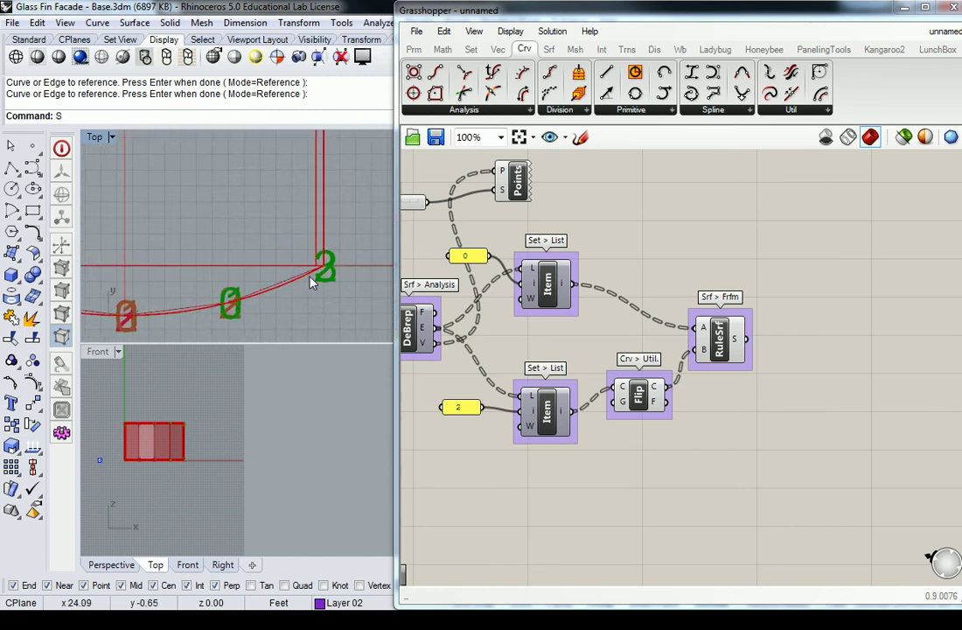
{"action": "scroll", "coordinate": [317, 274], "scroll_direction": "up", "scroll_amount": 2}
{"action": "right_click_drag", "start_coordinate": [328, 318], "coordinate": [299, 293]}
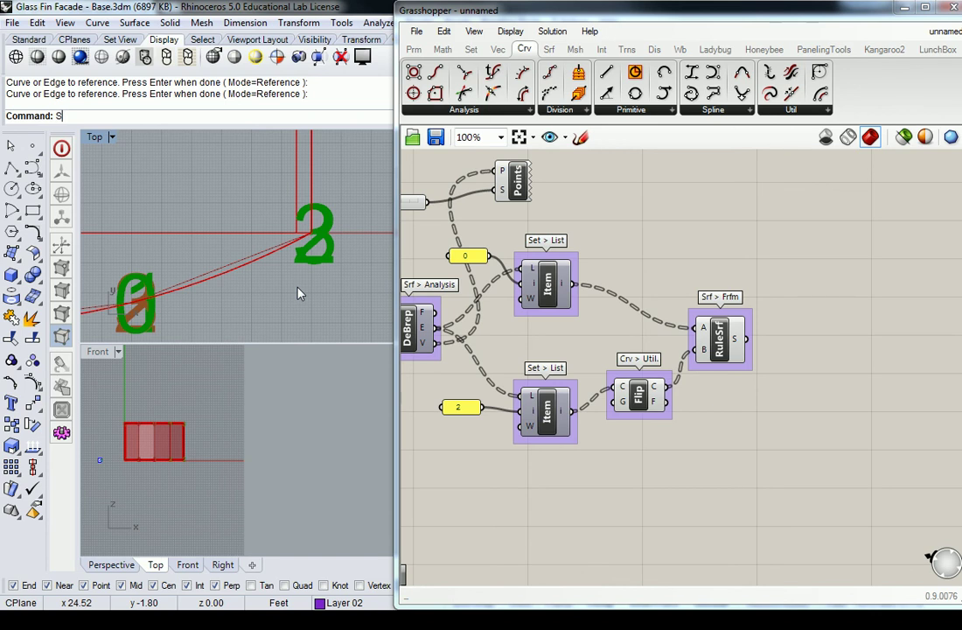
{"action": "scroll", "coordinate": [289, 279], "scroll_direction": "down", "scroll_amount": 5}
{"action": "scroll", "coordinate": [274, 264], "scroll_direction": "up", "scroll_amount": 2}
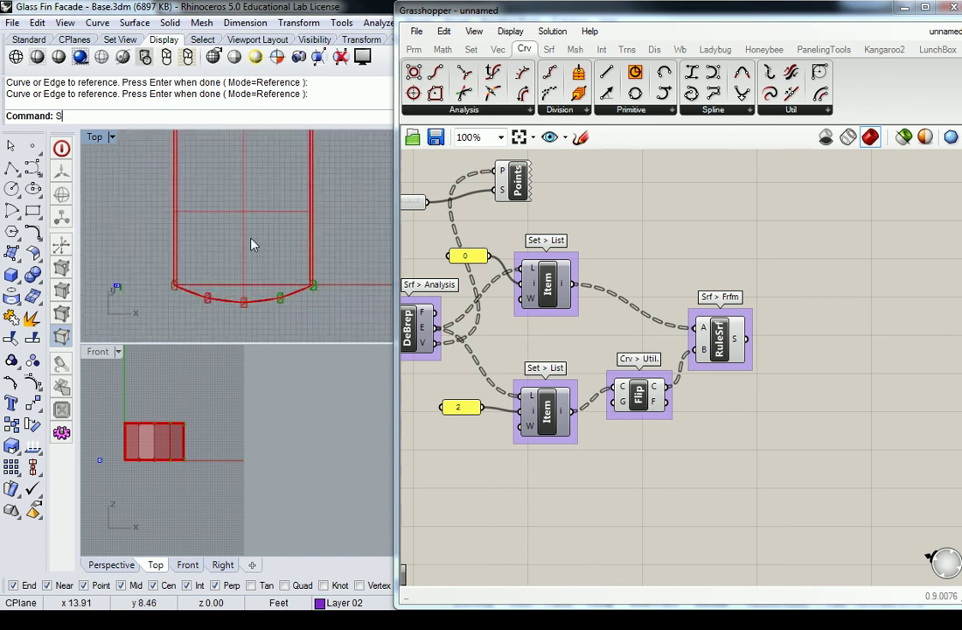
{"action": "scroll", "coordinate": [652, 249], "scroll_direction": "down", "scroll_amount": 3}
{"action": "scroll", "coordinate": [603, 271], "scroll_direction": "up", "scroll_amount": 5}
Step: Move RuleSrf up in line with the edge-0 List Item and recentre the Top view
{"action": "left_click", "coordinate": [606, 274]}
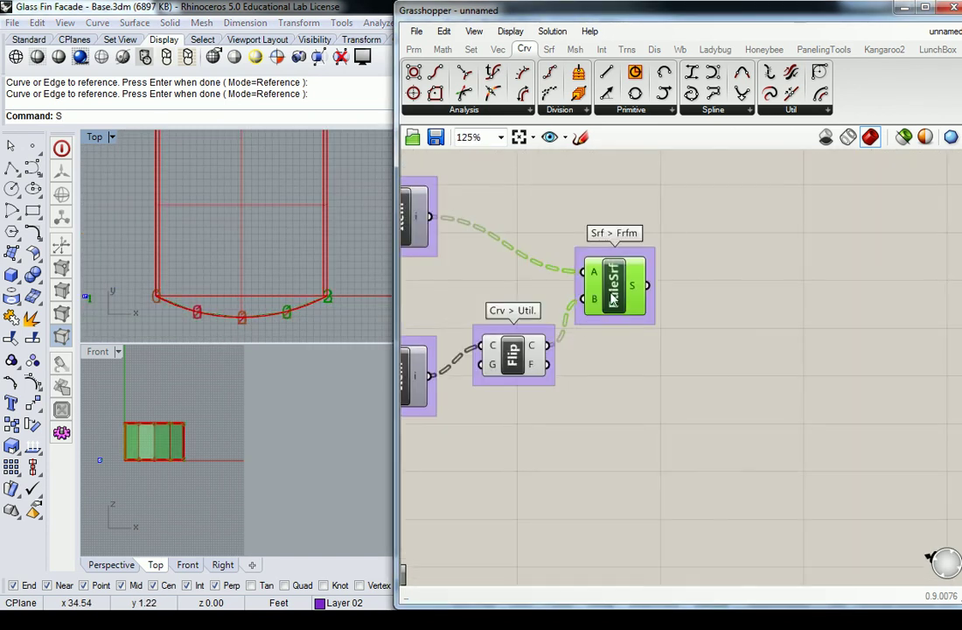
{"action": "left_click", "coordinate": [593, 219]}
{"action": "left_click_drag", "start_coordinate": [630, 268], "coordinate": [629, 233]}
{"action": "left_click", "coordinate": [713, 256]}
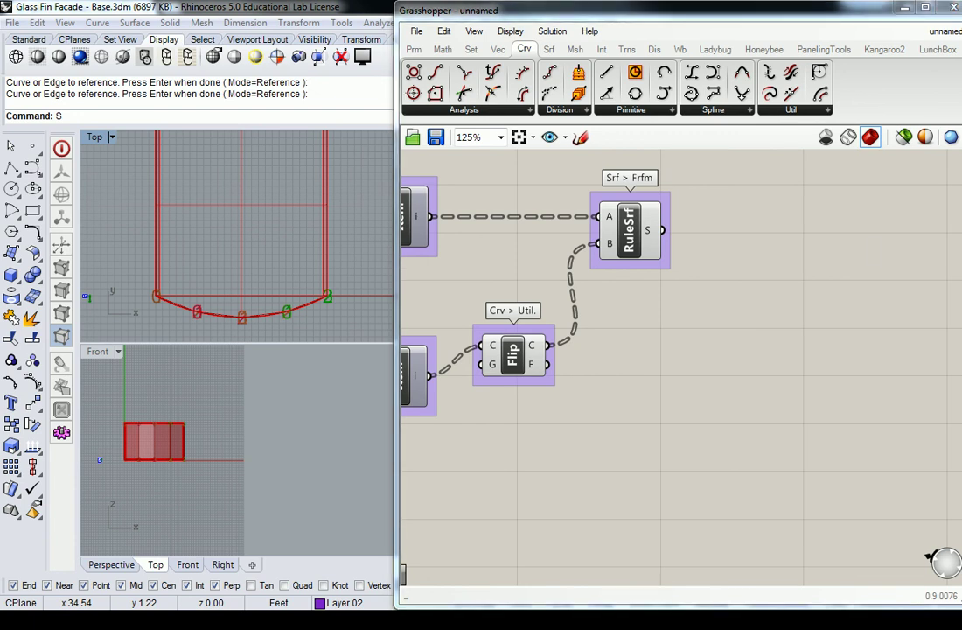
{"action": "right_click_drag", "start_coordinate": [332, 269], "coordinate": [320, 235]}
{"action": "scroll", "coordinate": [210, 258], "scroll_direction": "up", "scroll_amount": 3}
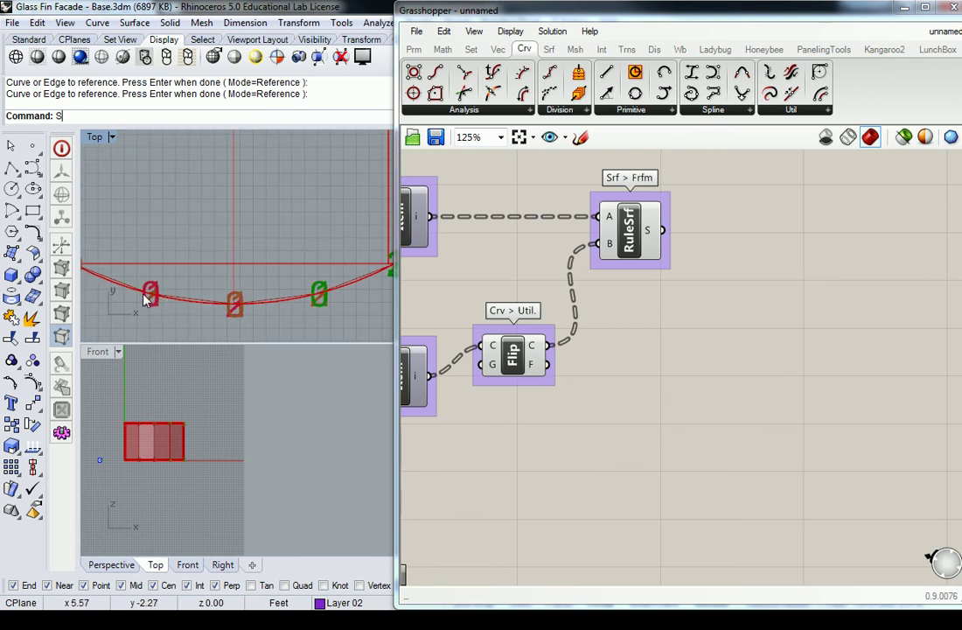